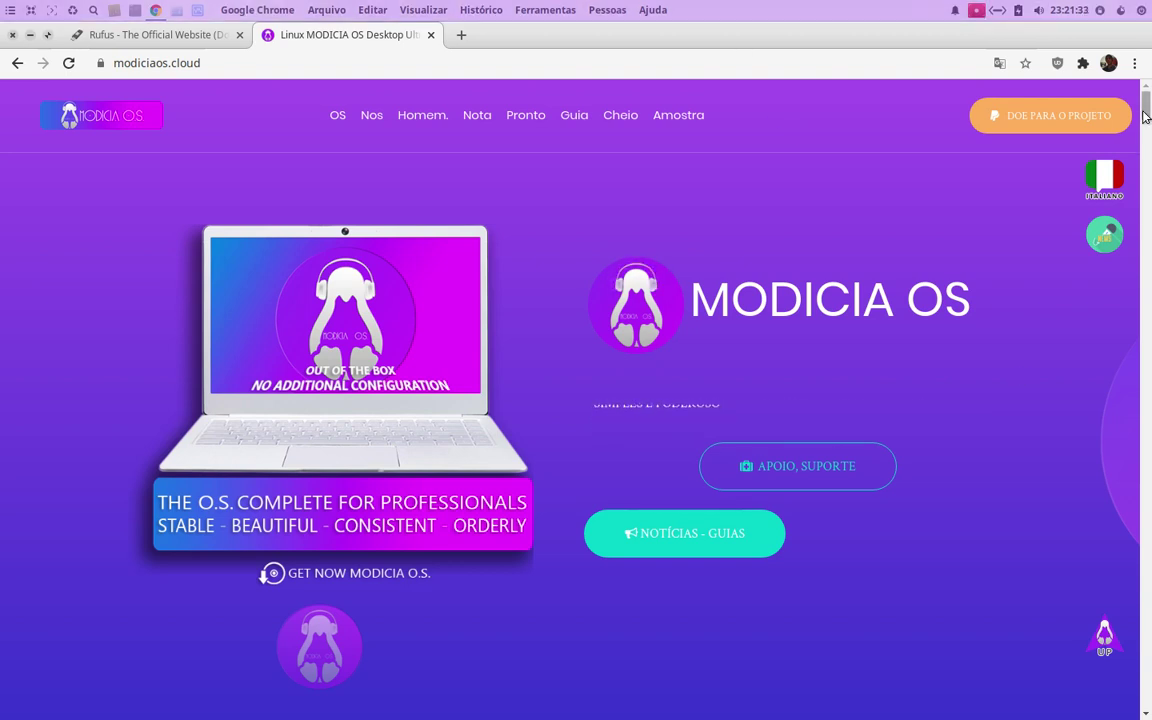
pyautogui.scroll(-2, 590, 405)
pyautogui.scroll(2, 555, 450)
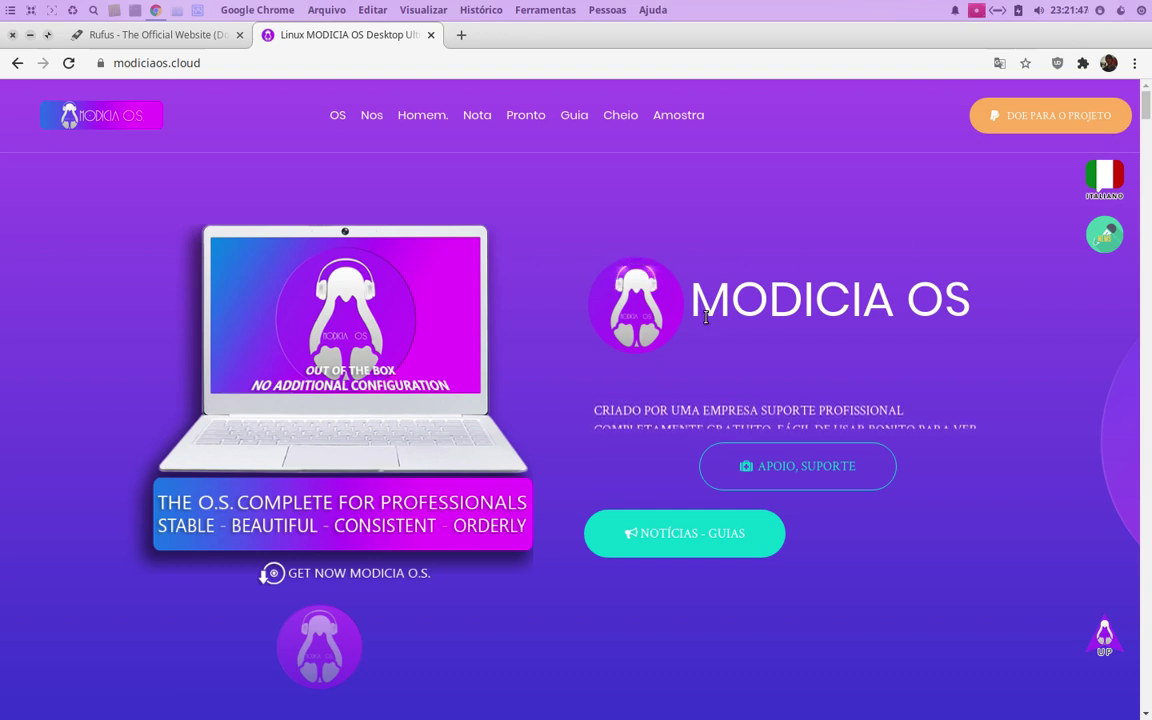
pyautogui.moveTo(698, 303); pyautogui.dragTo(906, 303)
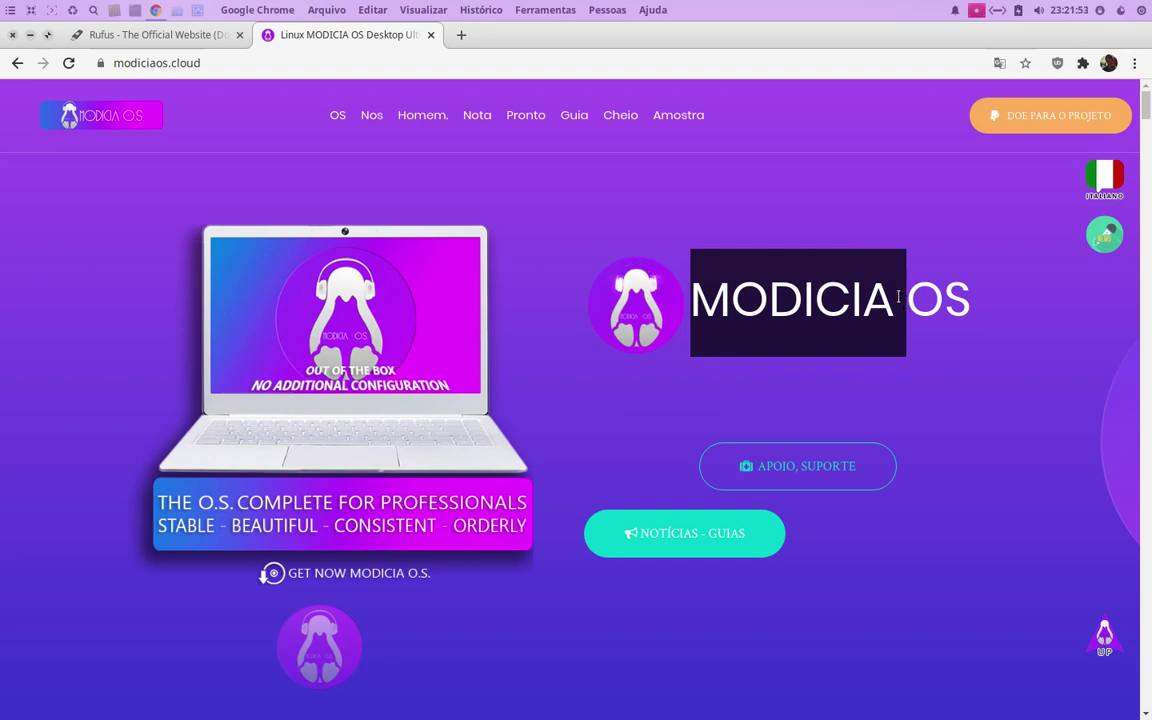
pyautogui.click(727, 280)
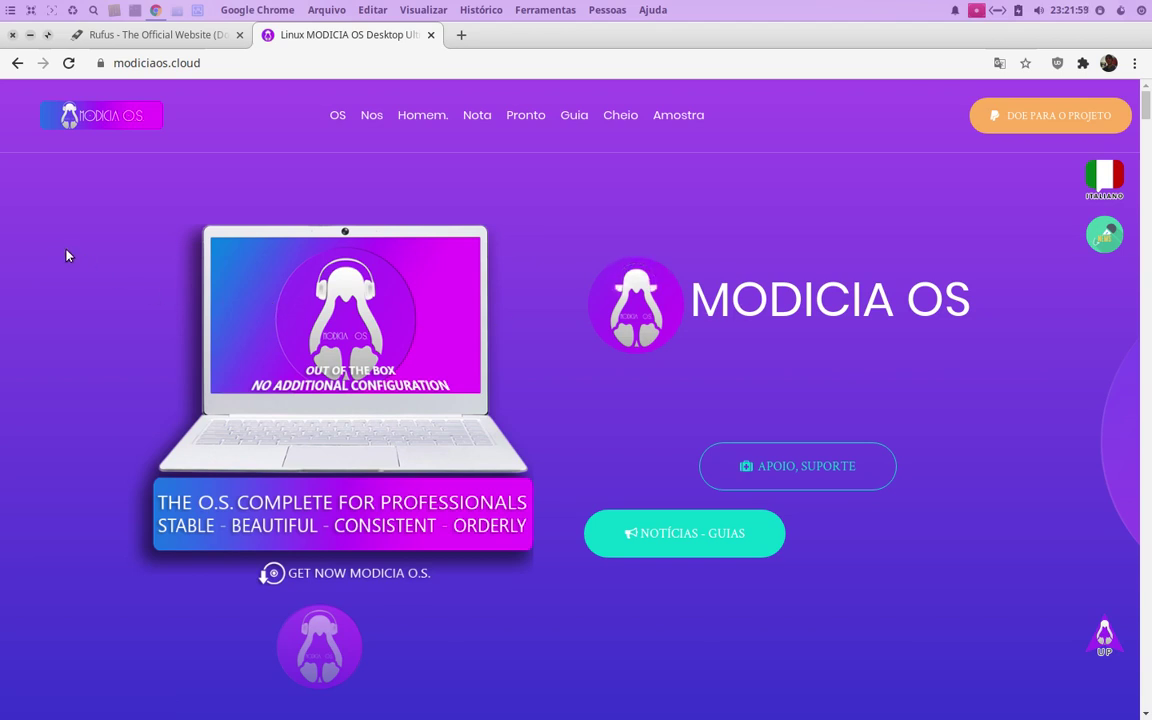
pyautogui.scroll(-3, 432, 362)
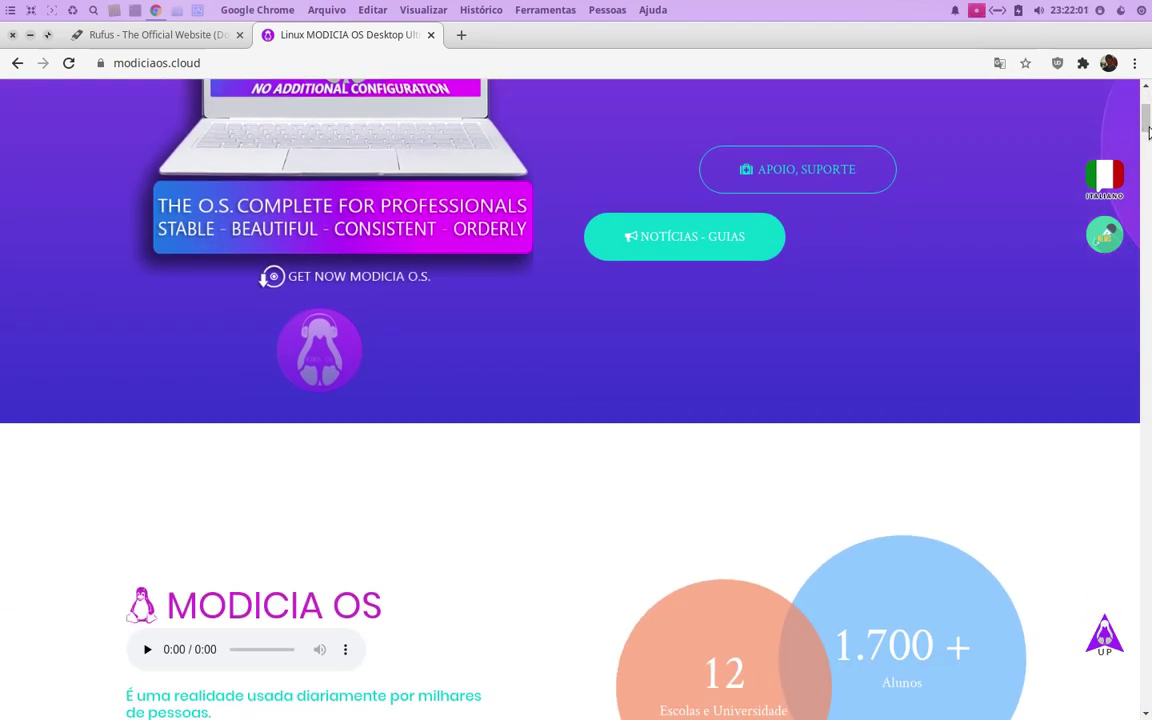
pyautogui.scroll(4, 876, 350)
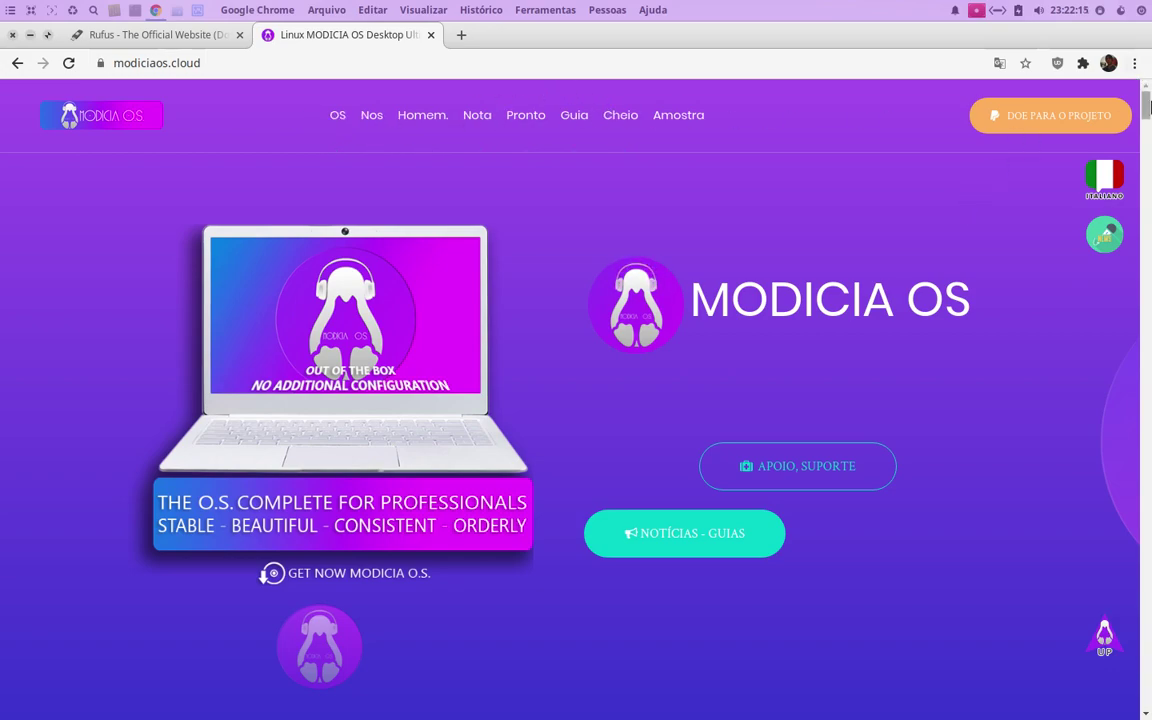
pyautogui.moveTo(1146, 96); pyautogui.dragTo(1146, 695)
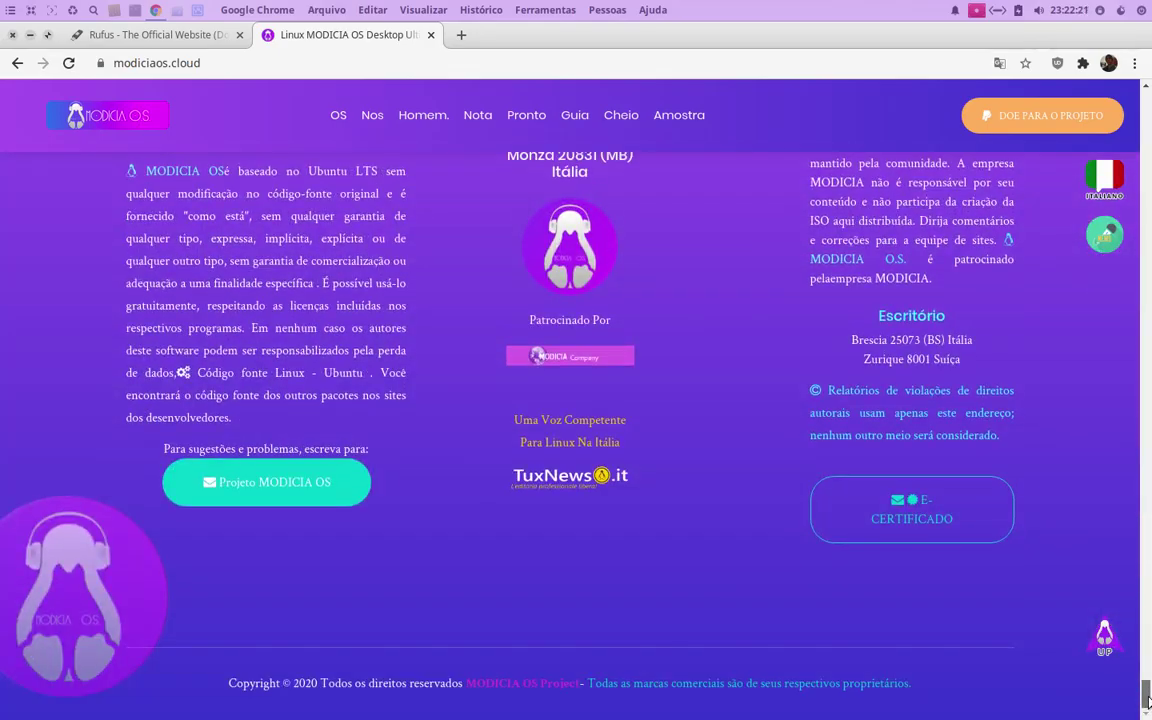
pyautogui.scroll(6, 163, 588)
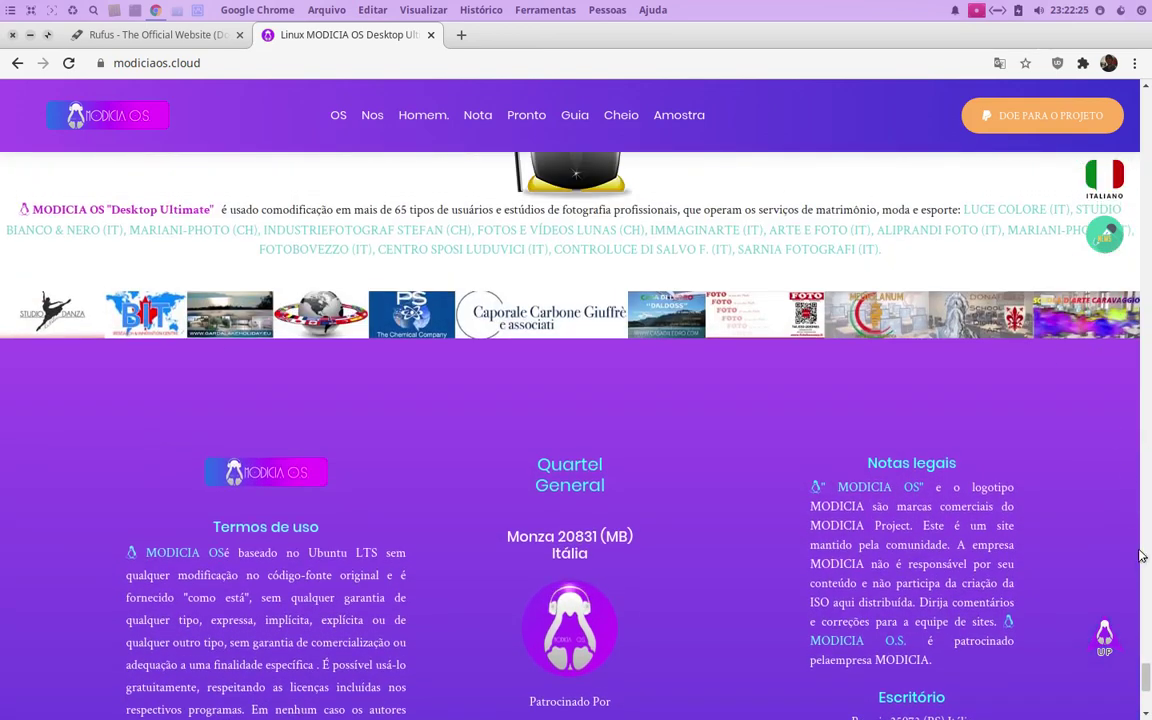
pyautogui.scroll(-3, 13, 395)
pyautogui.scroll(-2, 97, 364)
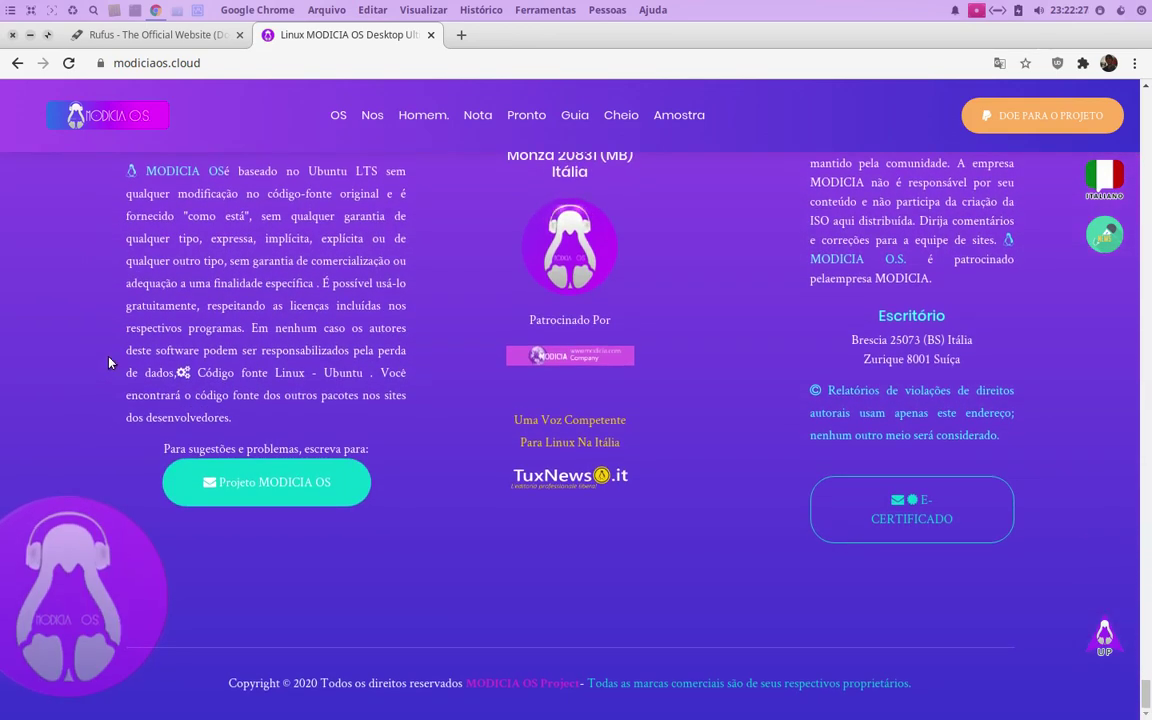
pyautogui.scroll(2, 160, 380)
pyautogui.scroll(-2, 224, 393)
pyautogui.scroll(20, 224, 393)
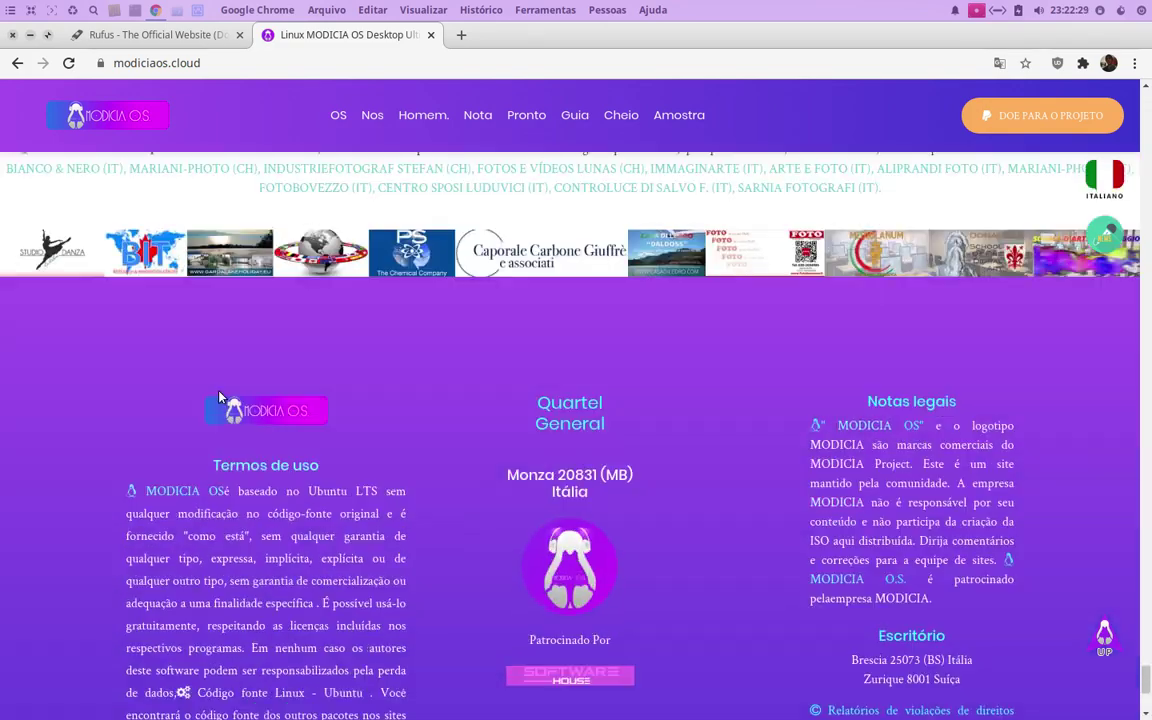
# Scroll up the MODICIA OS page and bring up the ISO link's options, then dismiss them.
pyautogui.scroll(15, 214, 393)
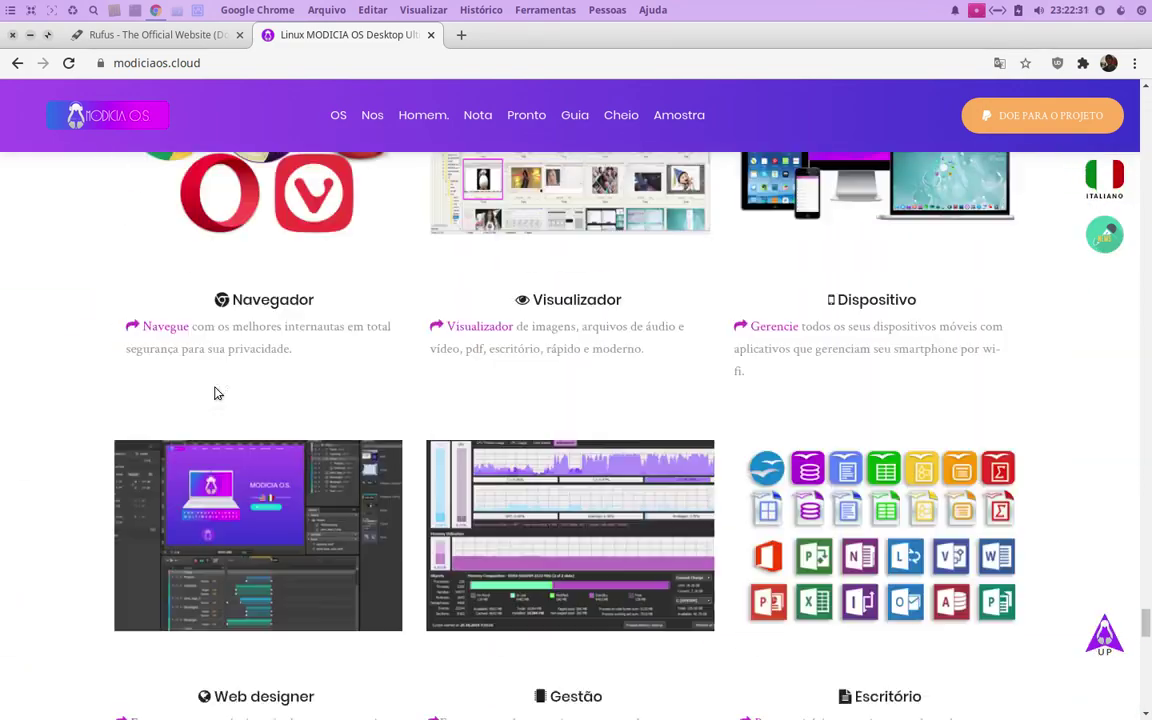
pyautogui.scroll(4, 214, 391)
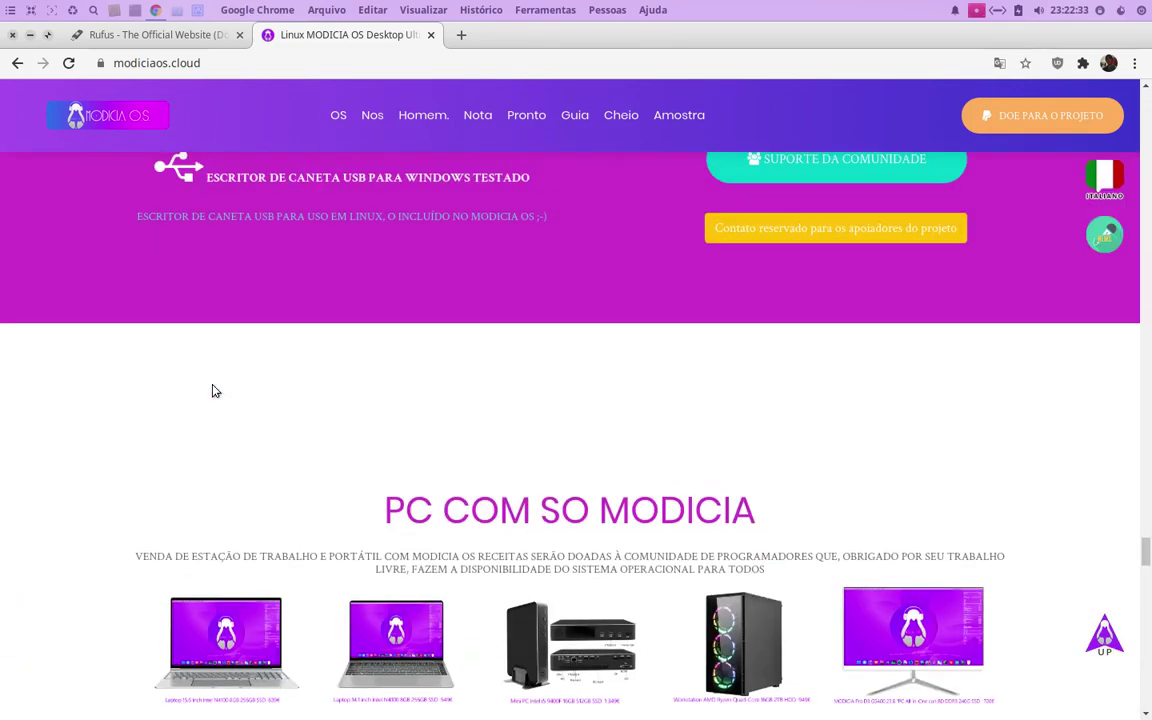
pyautogui.scroll(5, 191, 346)
pyautogui.scroll(3, 170, 286)
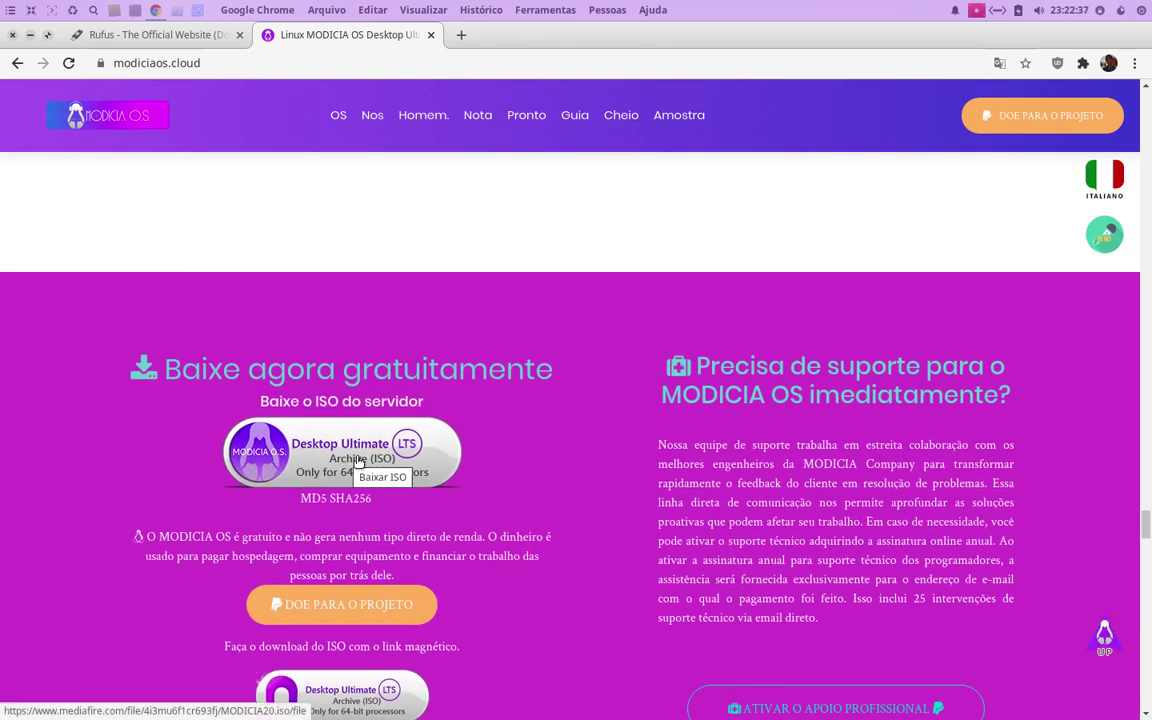
pyautogui.rightClick(304, 450)
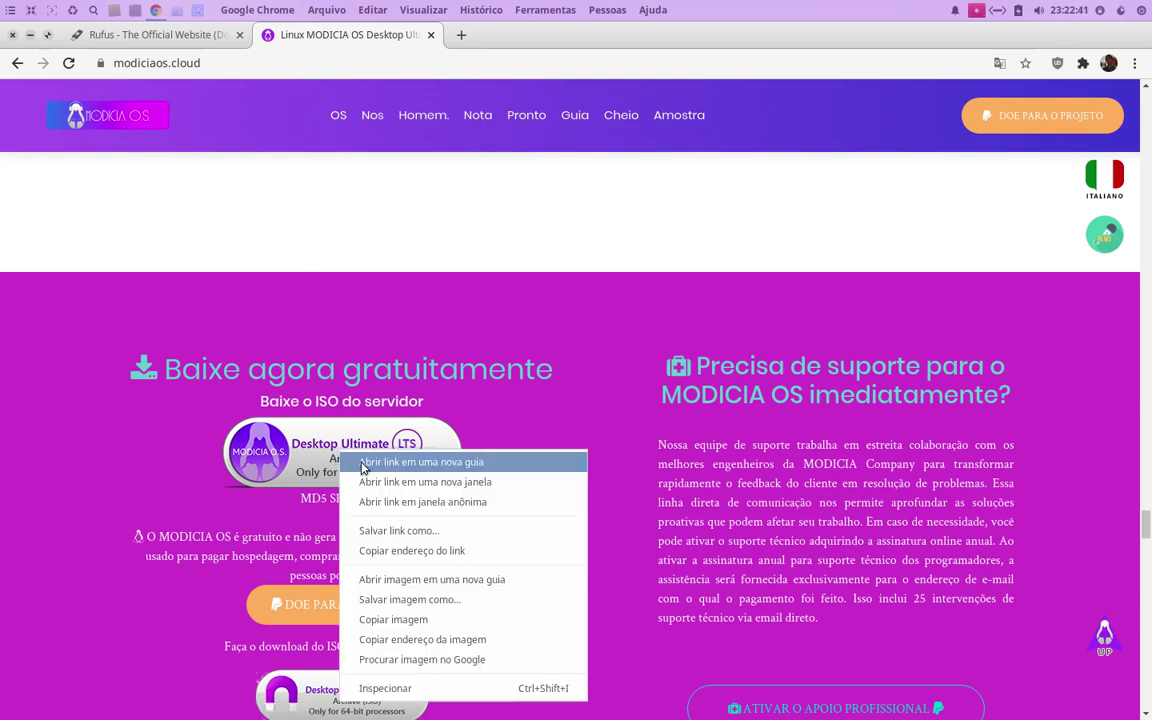
pyautogui.click(264, 268)
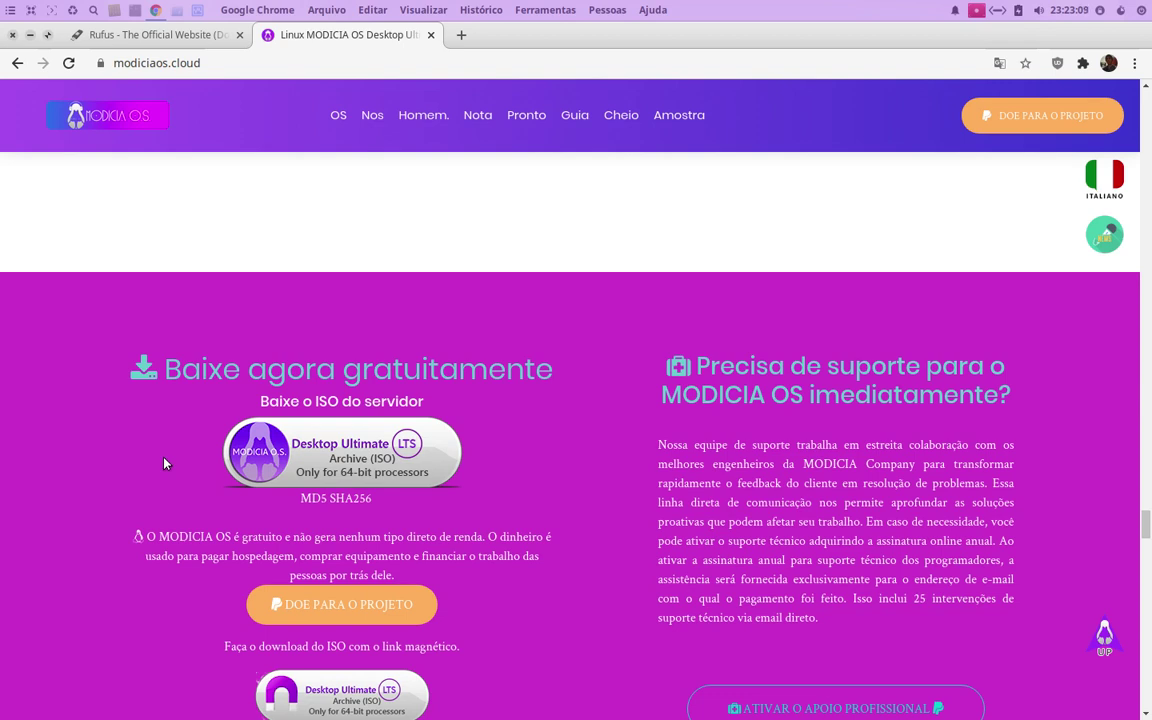
# Open the Desktop Ultimate server ISO link with Abrir link em uma nova guia.
pyautogui.scroll(-1, 165, 463)
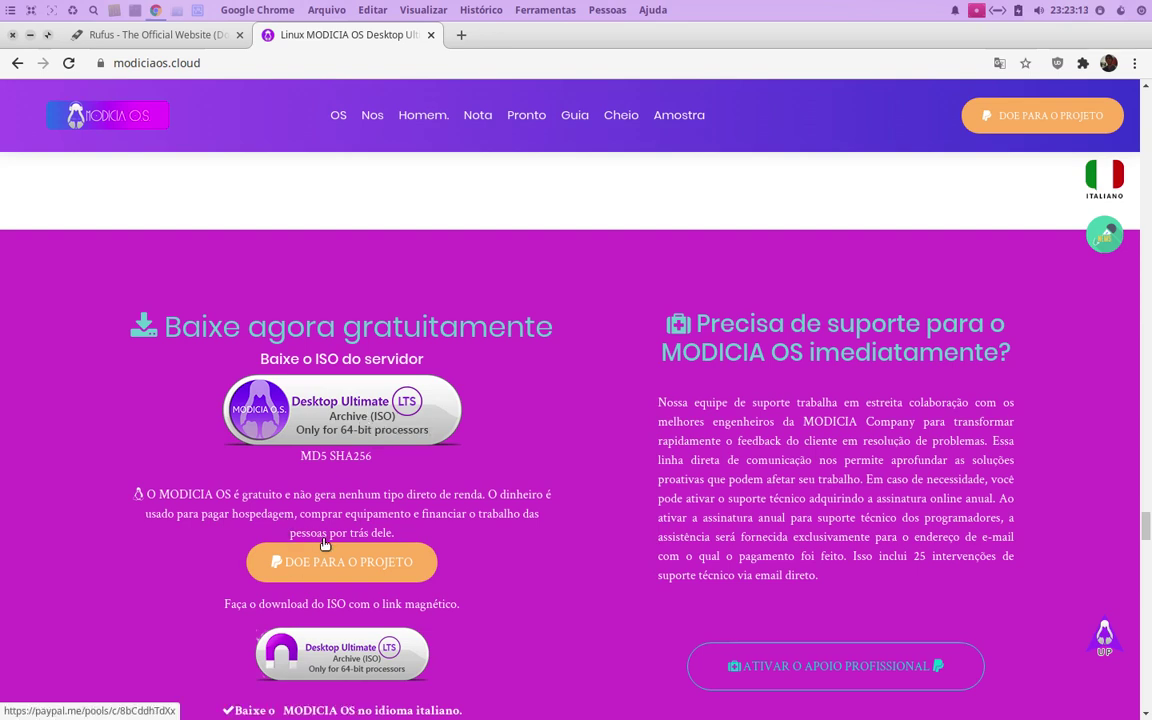
pyautogui.doubleClick(706, 408)
pyautogui.moveTo(706, 408); pyautogui.dragTo(830, 421)
pyautogui.click(584, 409)
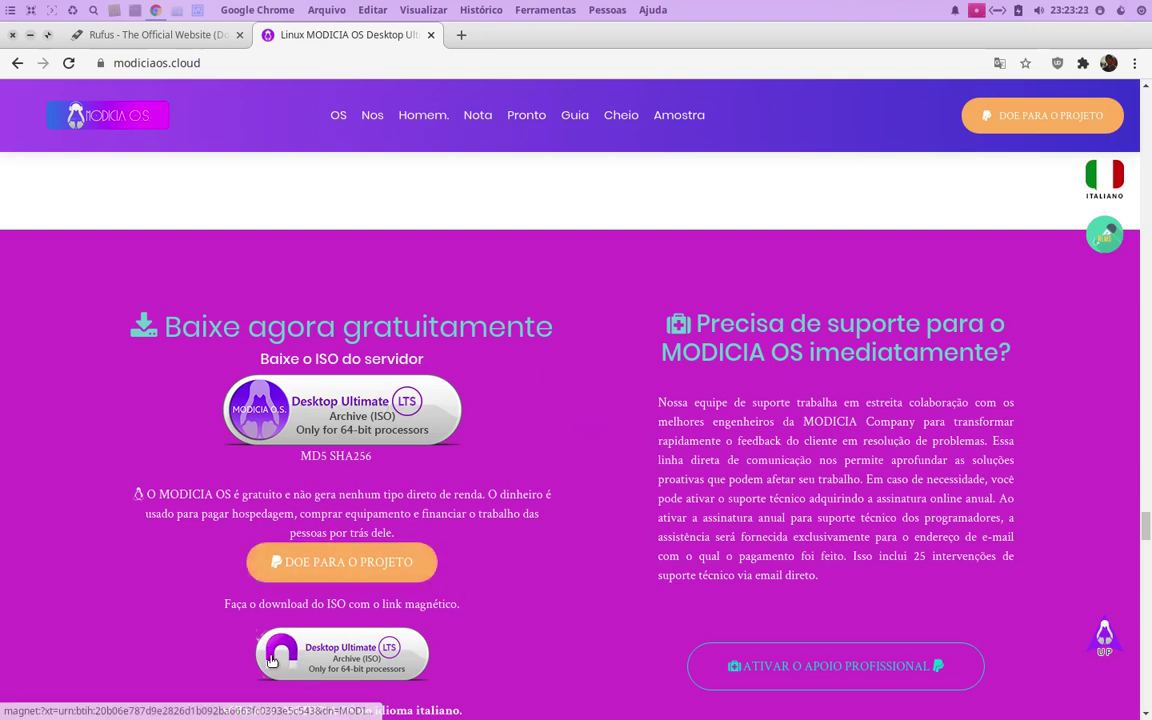
pyautogui.scroll(-2, 416, 557)
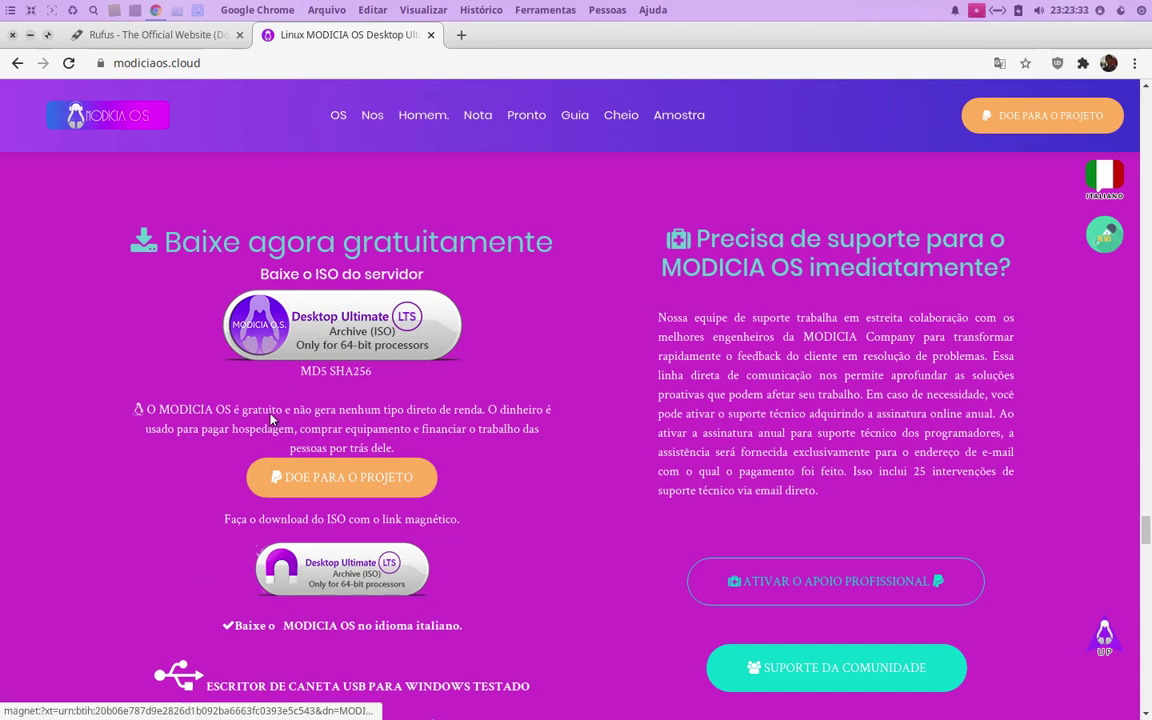
pyautogui.rightClick(340, 320)
pyautogui.click(382, 328)
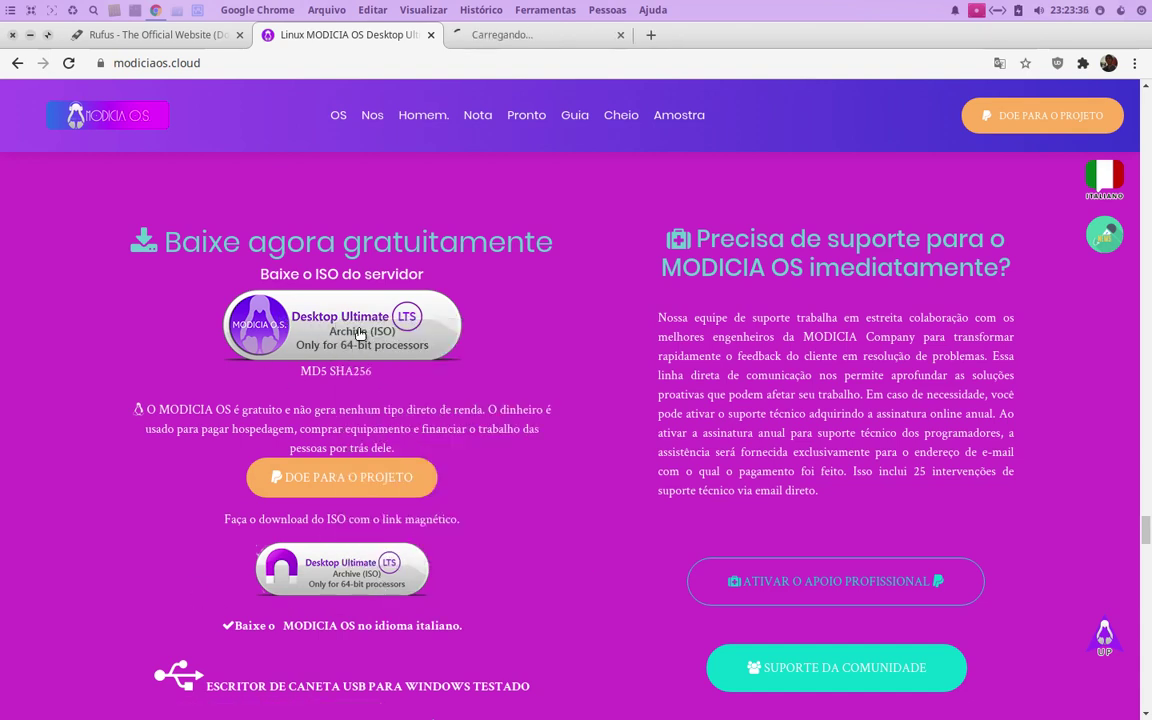
# Save MODICIA20.iso (3,7 GB) to the Downloads folder from the new tab.
pyautogui.click(549, 34)
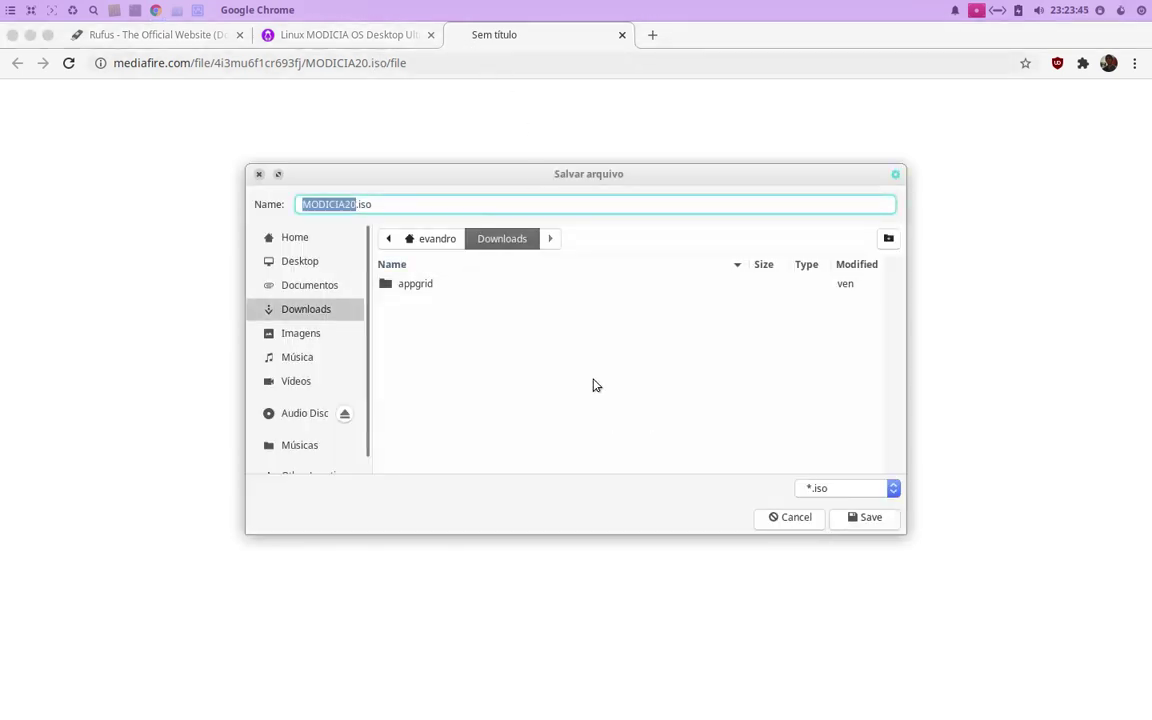
pyautogui.click(868, 518)
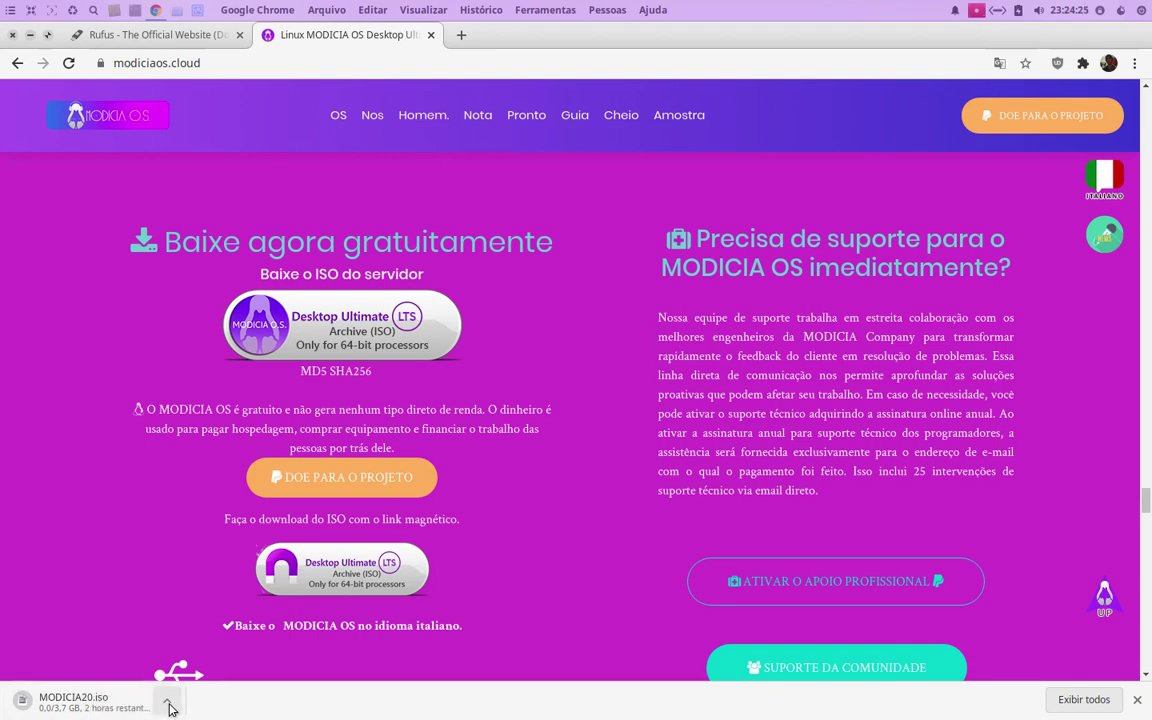
# Cancel the MODICIA20.iso download and open the Desktop Ultimate torrent magnet link via xdg-open.
pyautogui.click(167, 703)
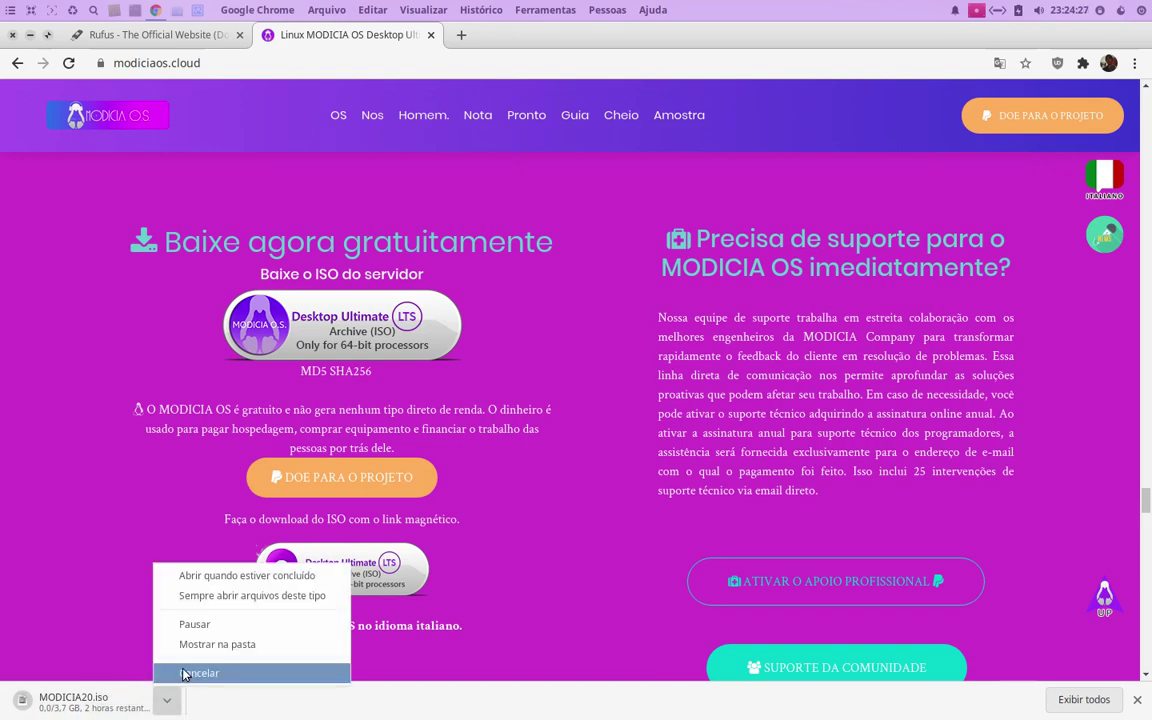
pyautogui.click(184, 675)
pyautogui.scroll(-3, 195, 385)
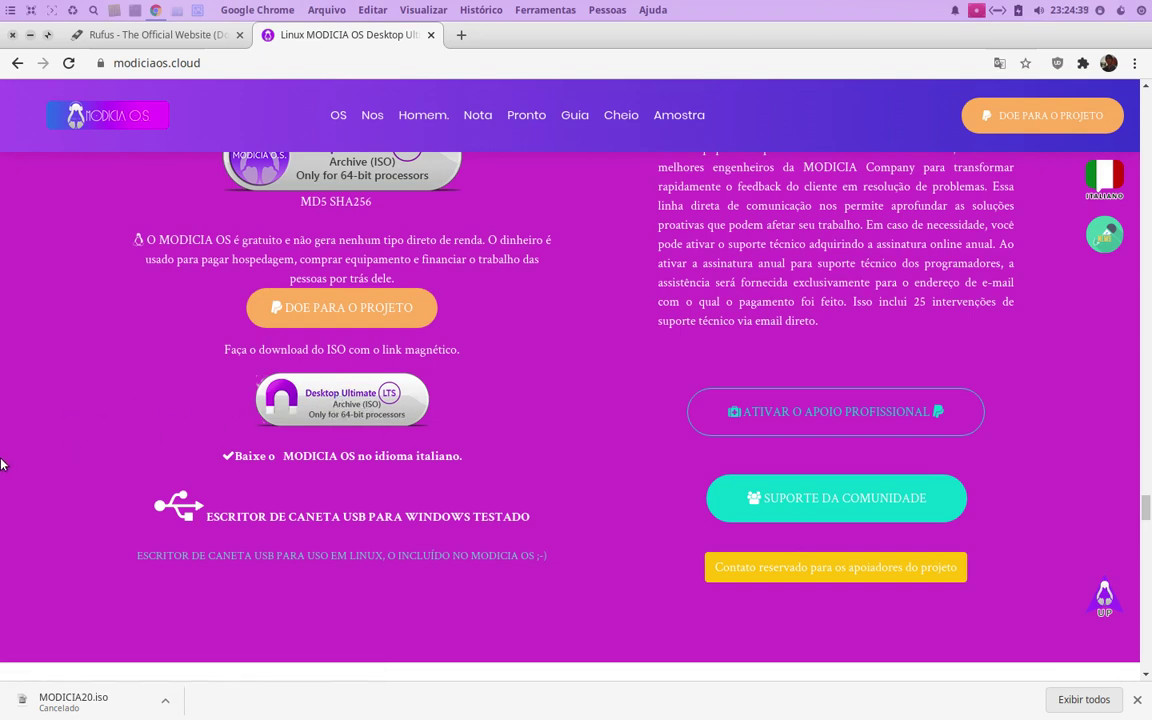
pyautogui.click(341, 402)
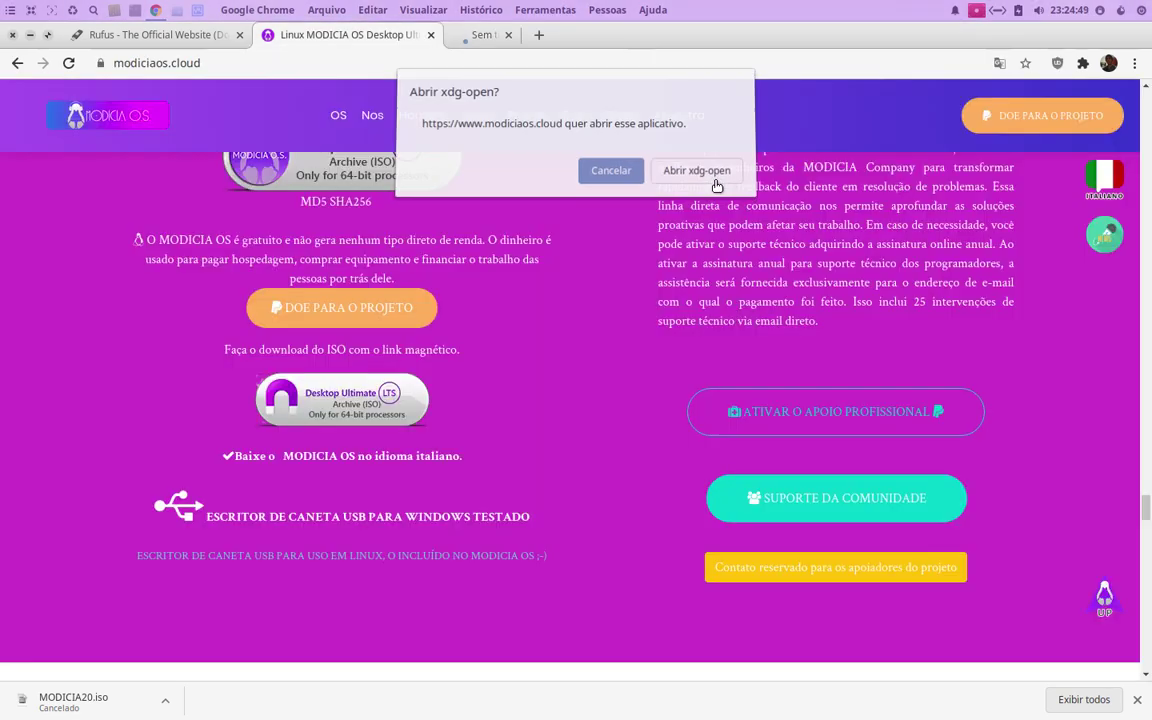
pyautogui.click(716, 181)
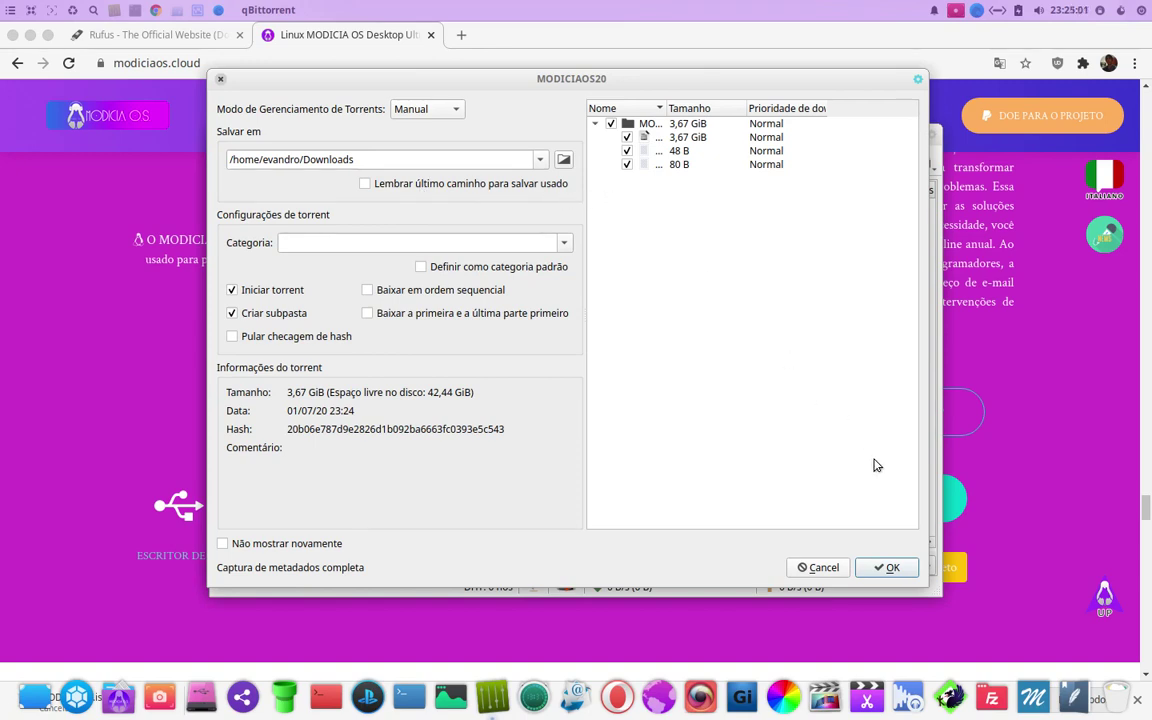
# Add the 3,67 GiB MODICIAOS20 torrent in qBittorrent, select it, and return to Chrome.
pyautogui.click(887, 567)
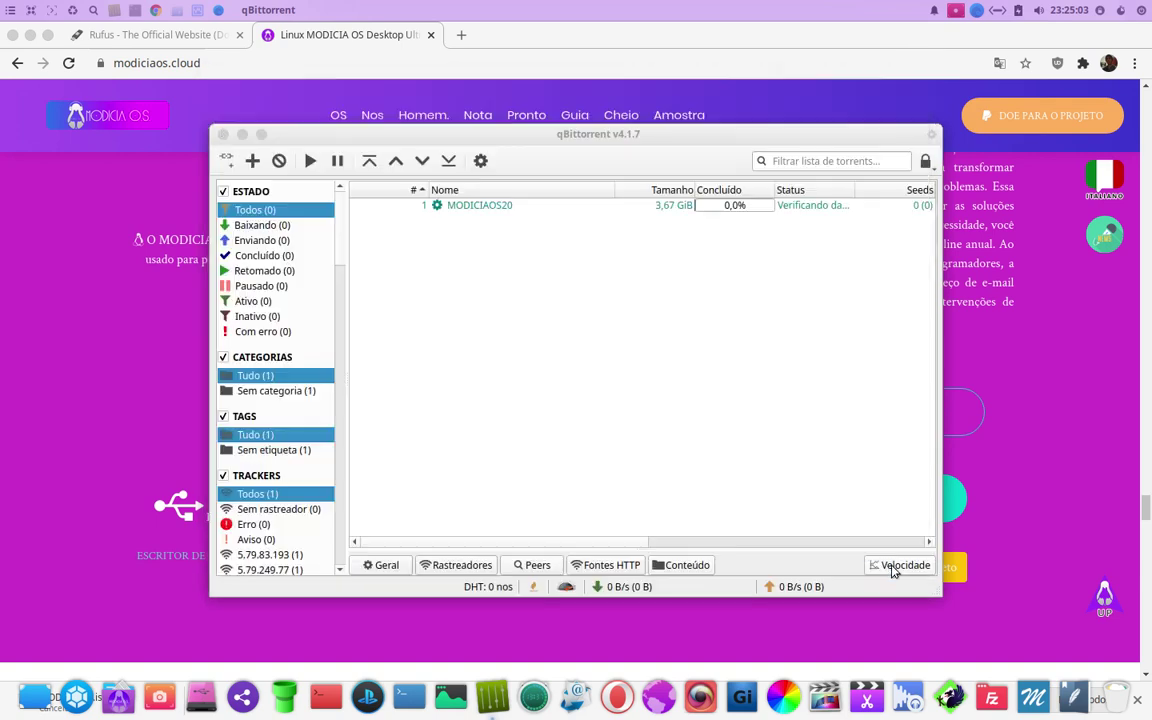
pyautogui.click(491, 211)
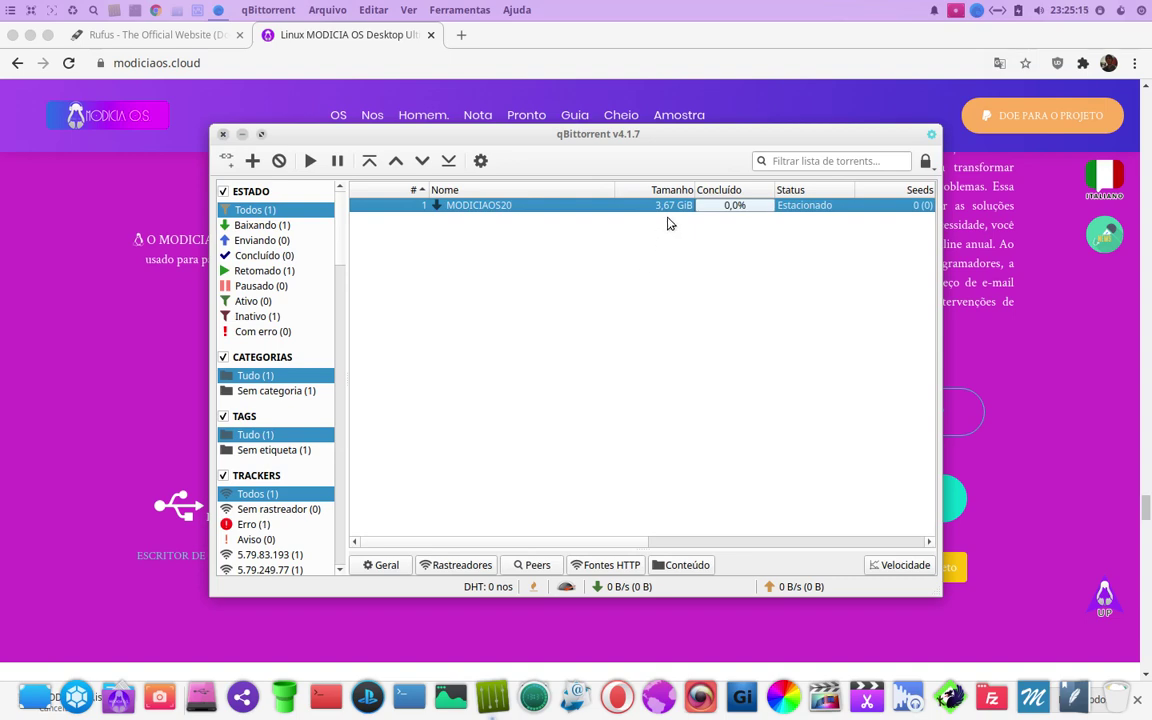
pyautogui.click(275, 36)
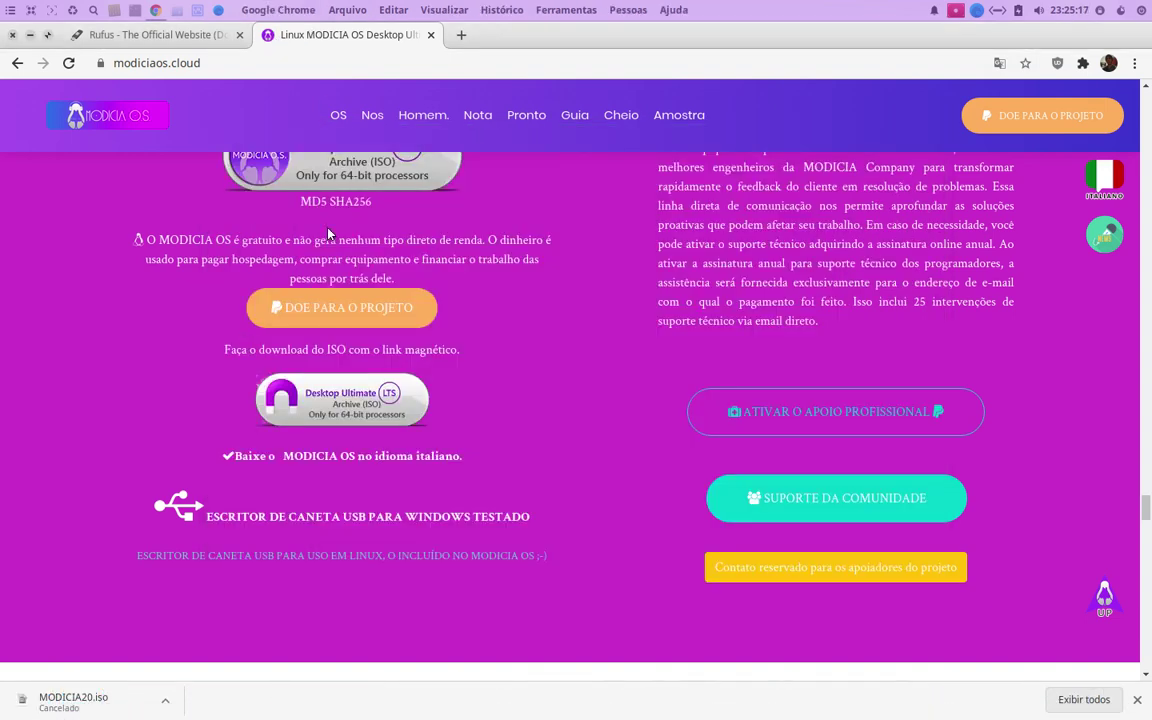
pyautogui.scroll(1, 226, 330)
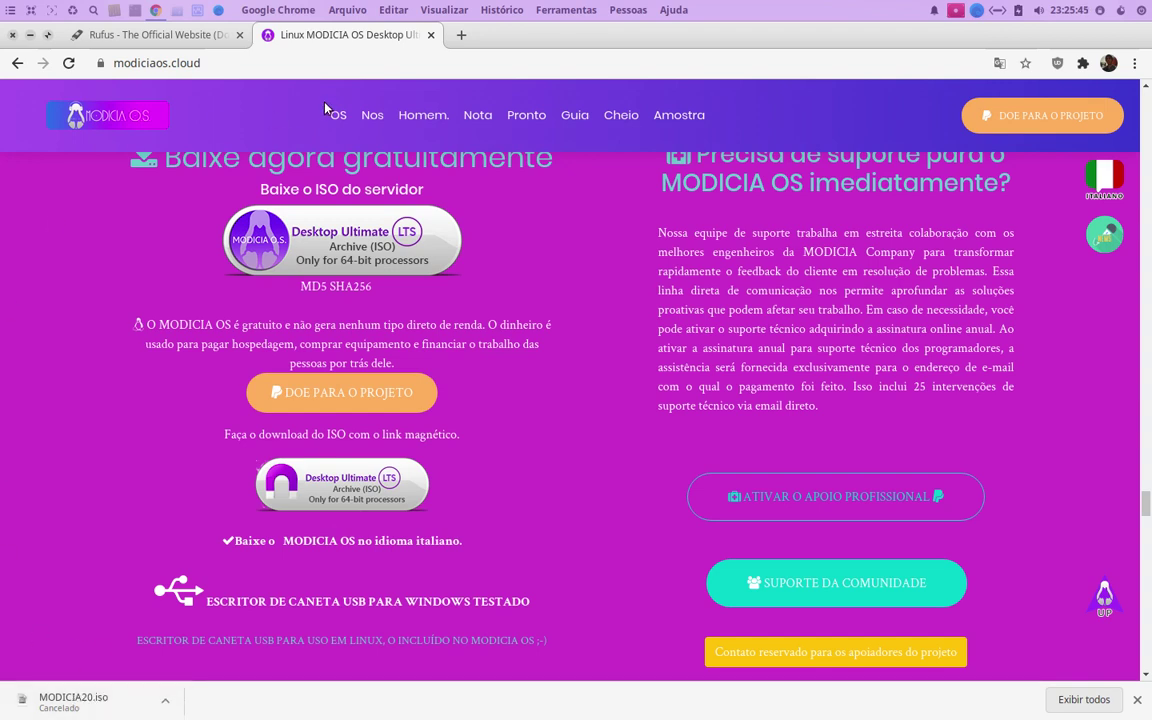
# Minimize Chrome to reveal the desktop and the qBittorrent window.
pyautogui.click(29, 34)
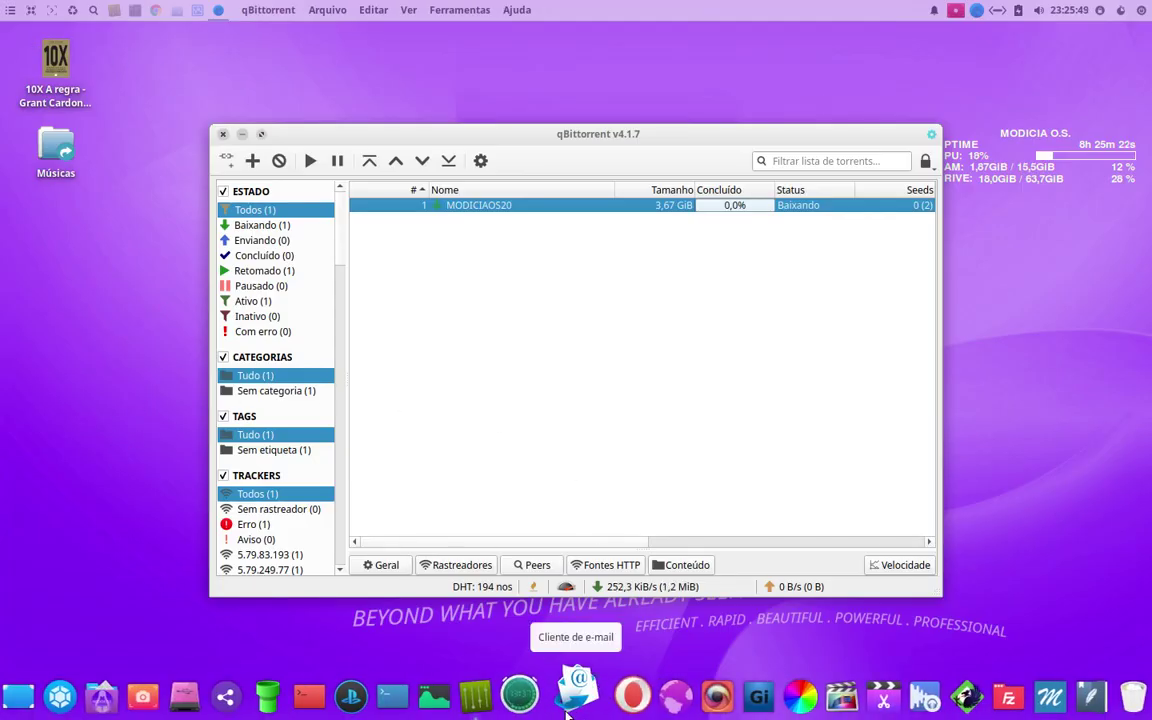
# Open the ISO folder in the file manager and check the Debian and Manjaro image sizes.
pyautogui.click(176, 11)
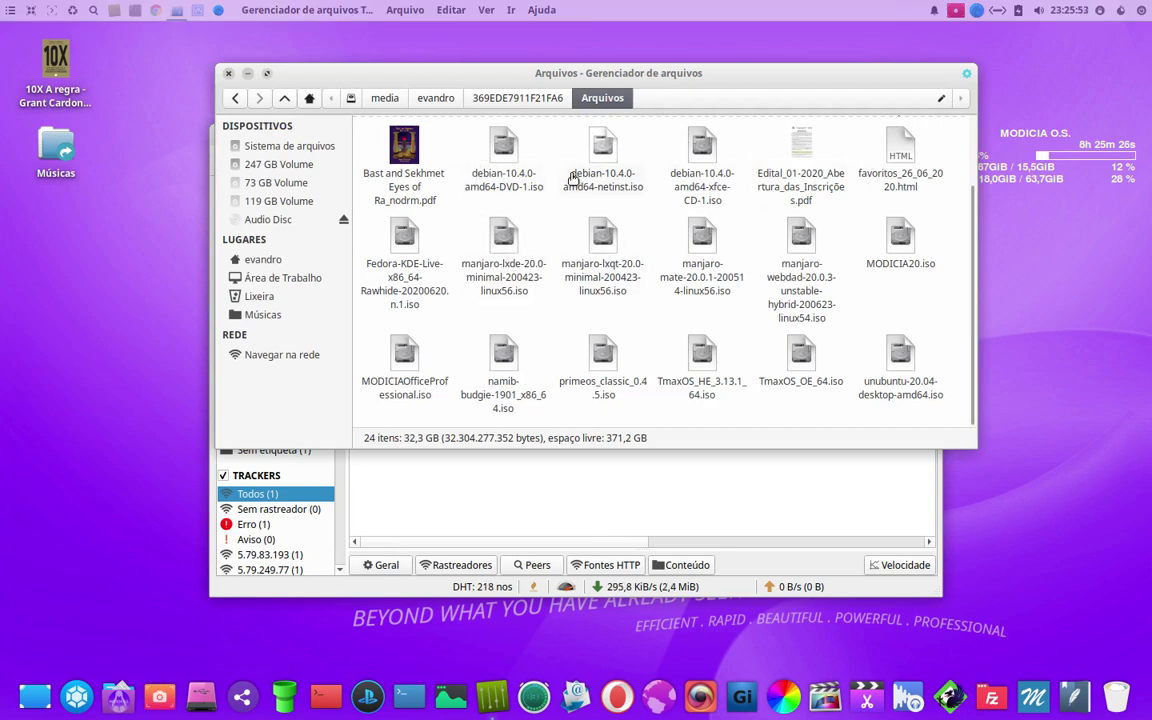
pyautogui.click(505, 182)
pyautogui.click(636, 192)
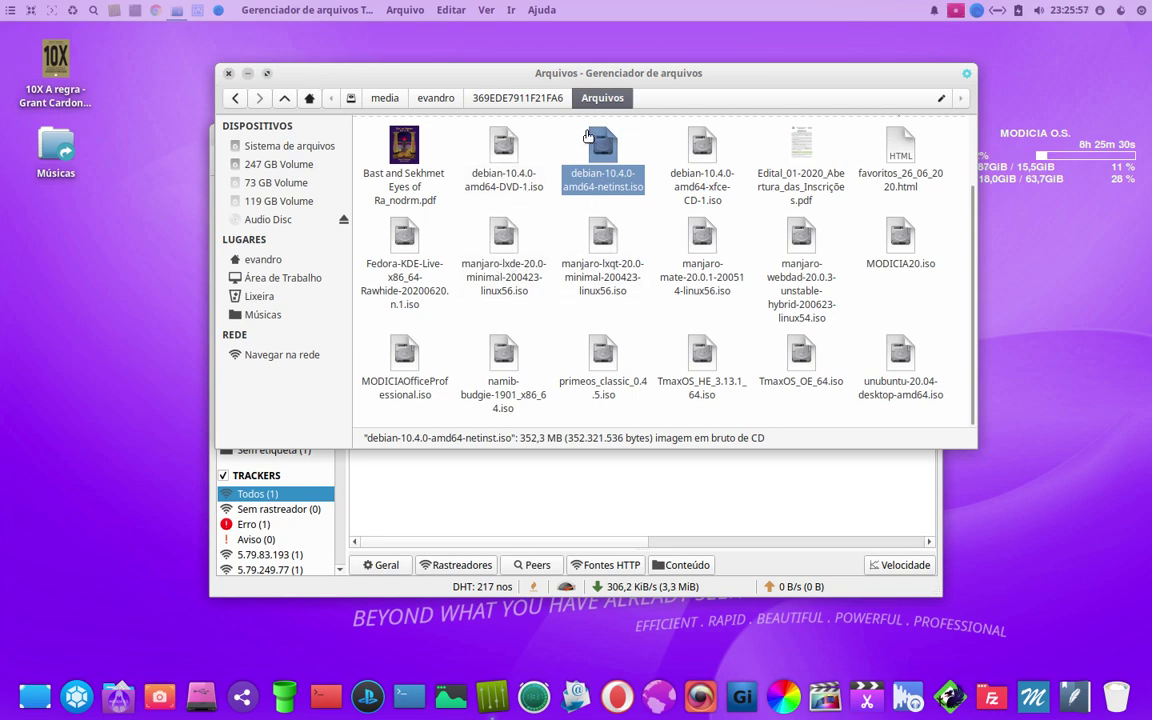
pyautogui.click(605, 245)
pyautogui.click(660, 247)
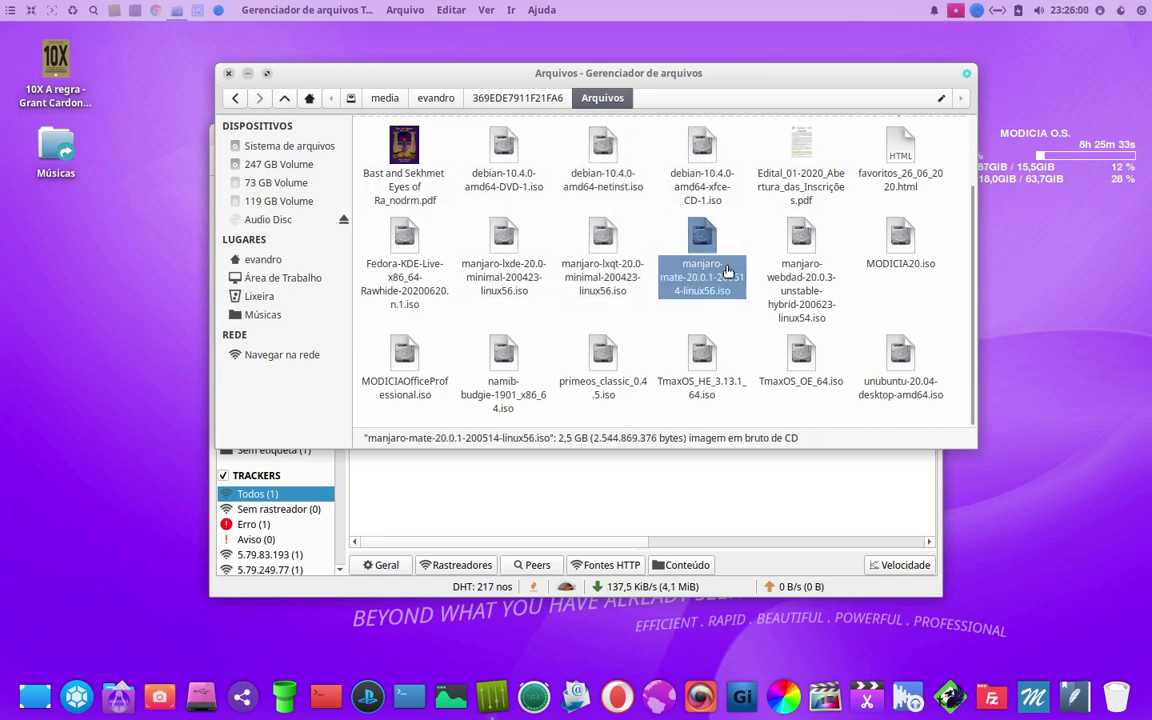
pyautogui.click(897, 245)
pyautogui.click(803, 250)
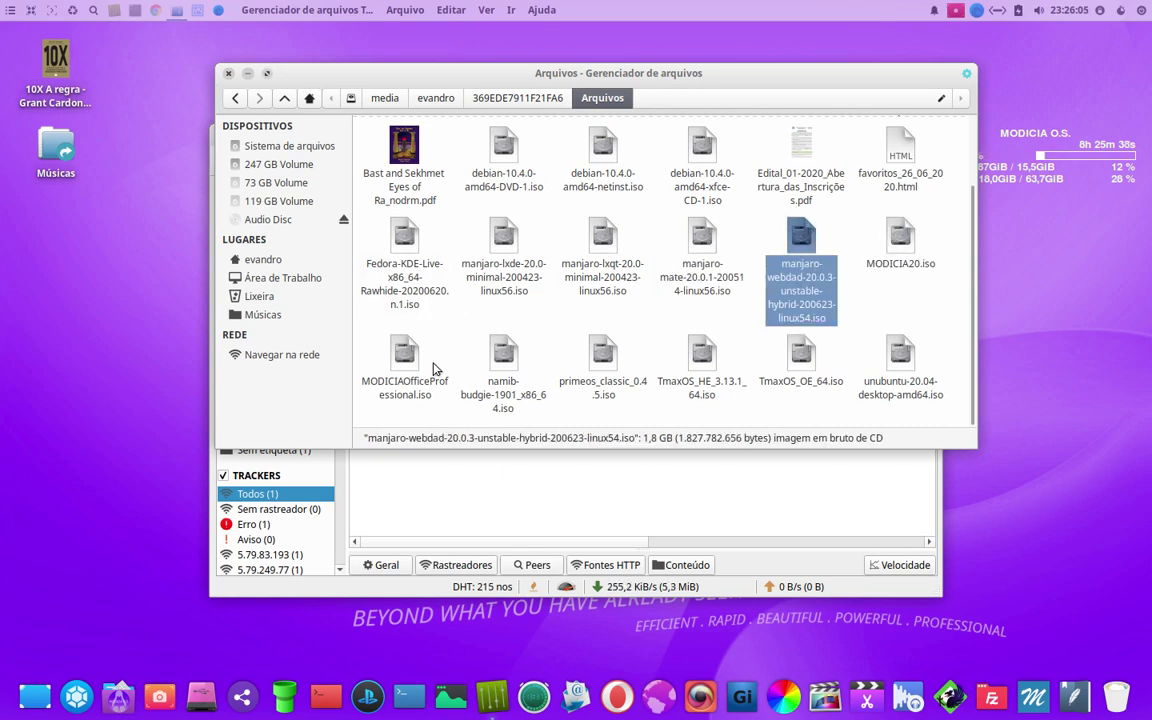
pyautogui.click(506, 271)
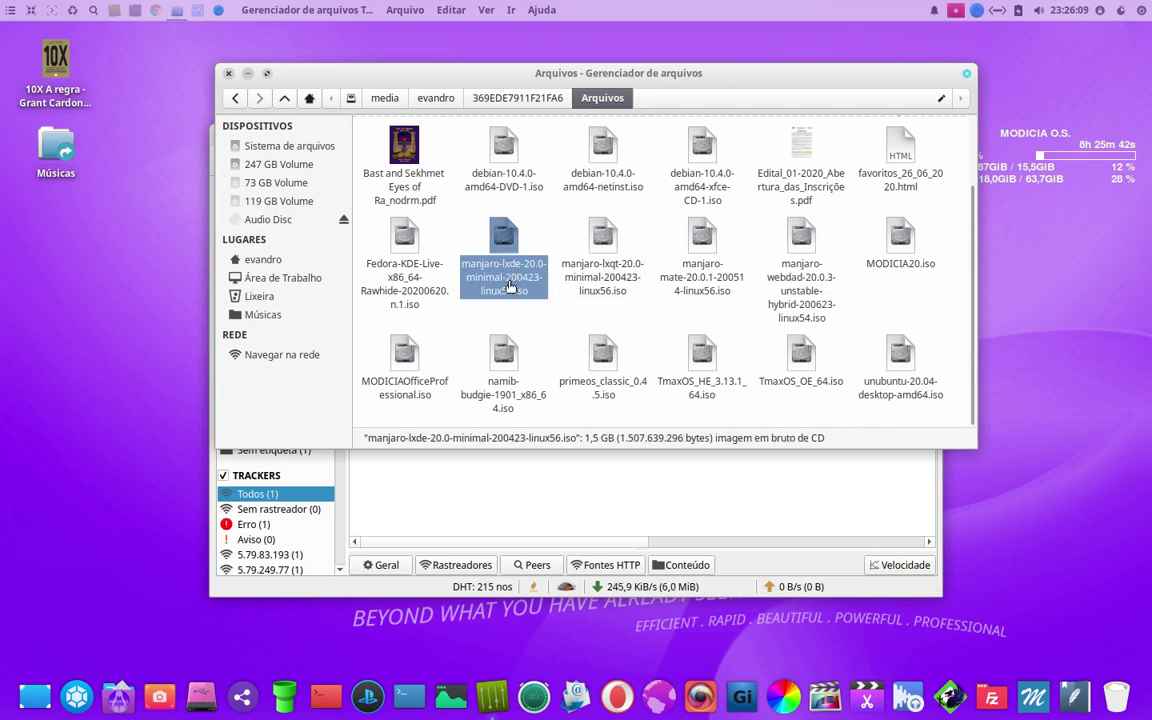
pyautogui.click(613, 282)
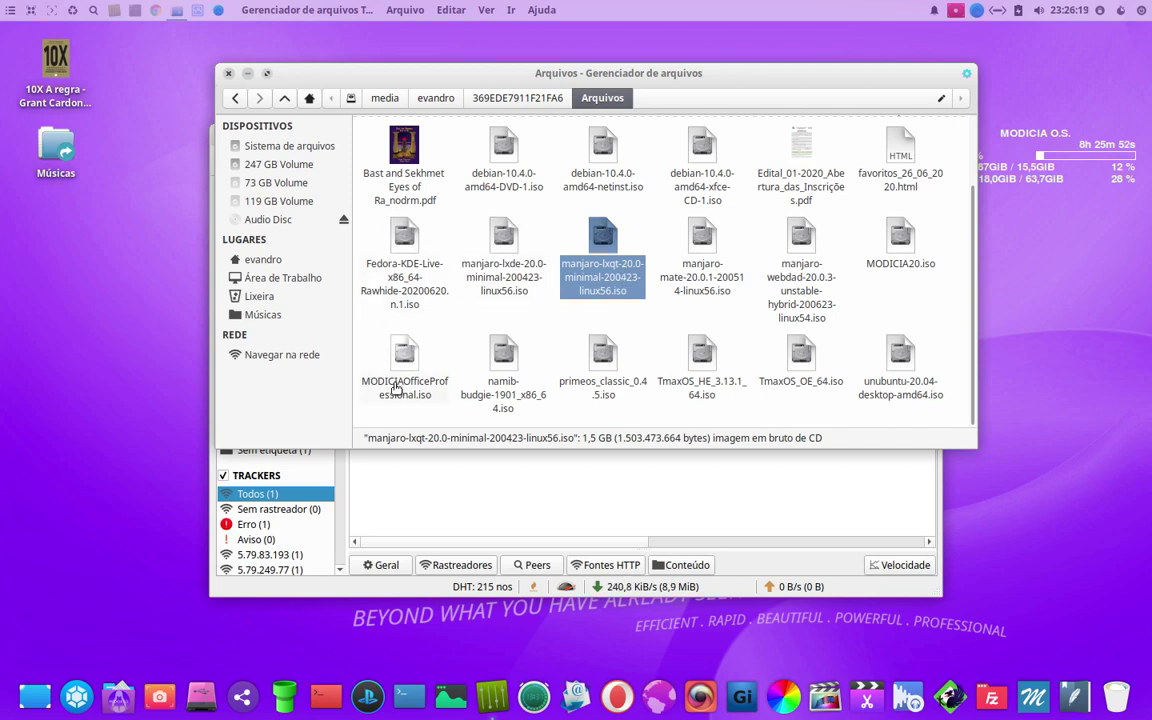
# Compare MODICIA20.iso (3,9 GB) with MODICIAOfficeProfessional.iso and Fedora-KDE sizes, then minimize.
pyautogui.click(362, 348)
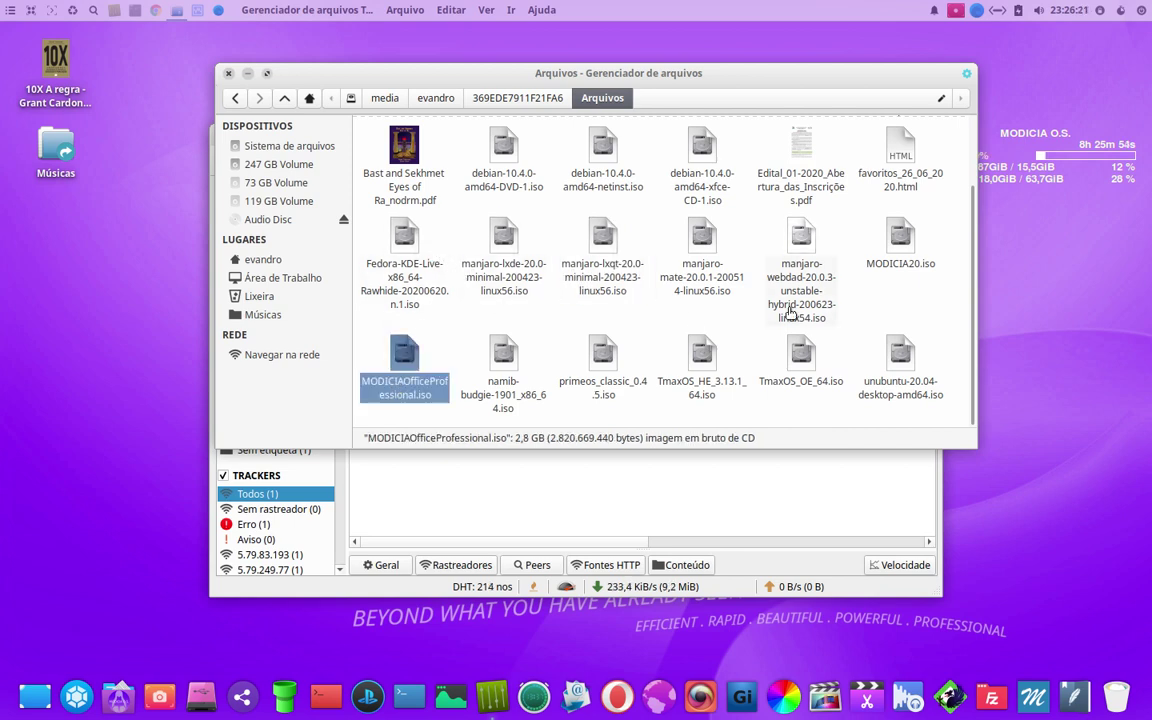
pyautogui.click(903, 243)
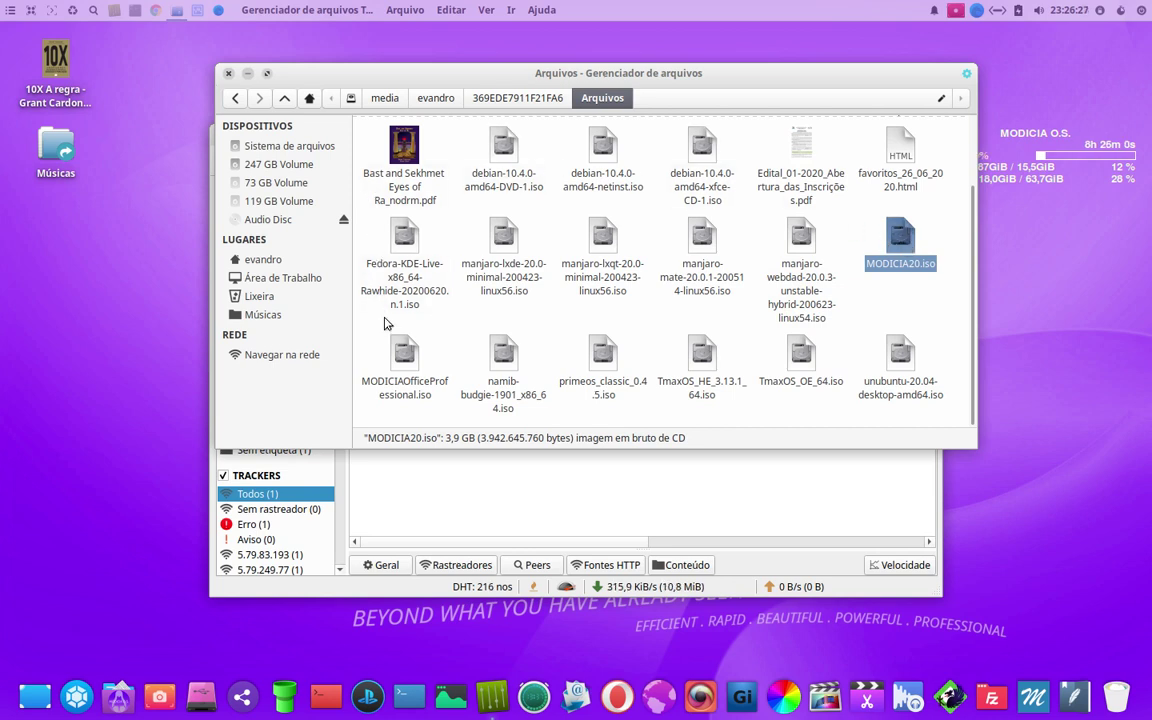
pyautogui.click(410, 365)
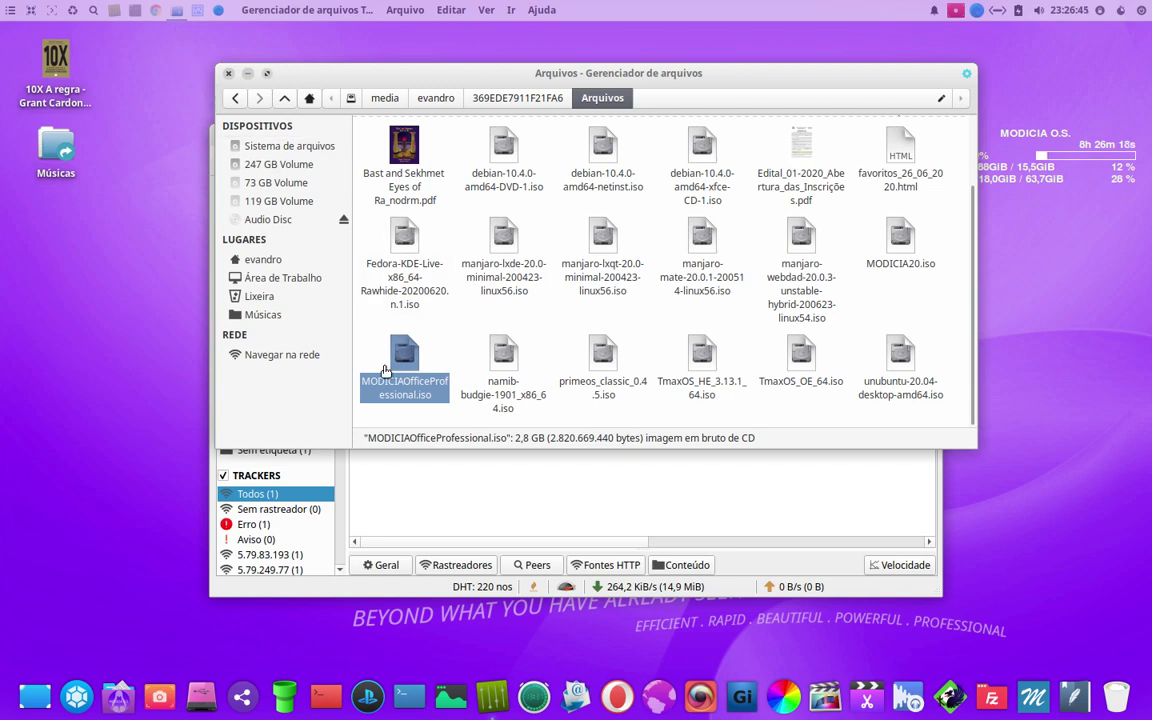
pyautogui.click(900, 240)
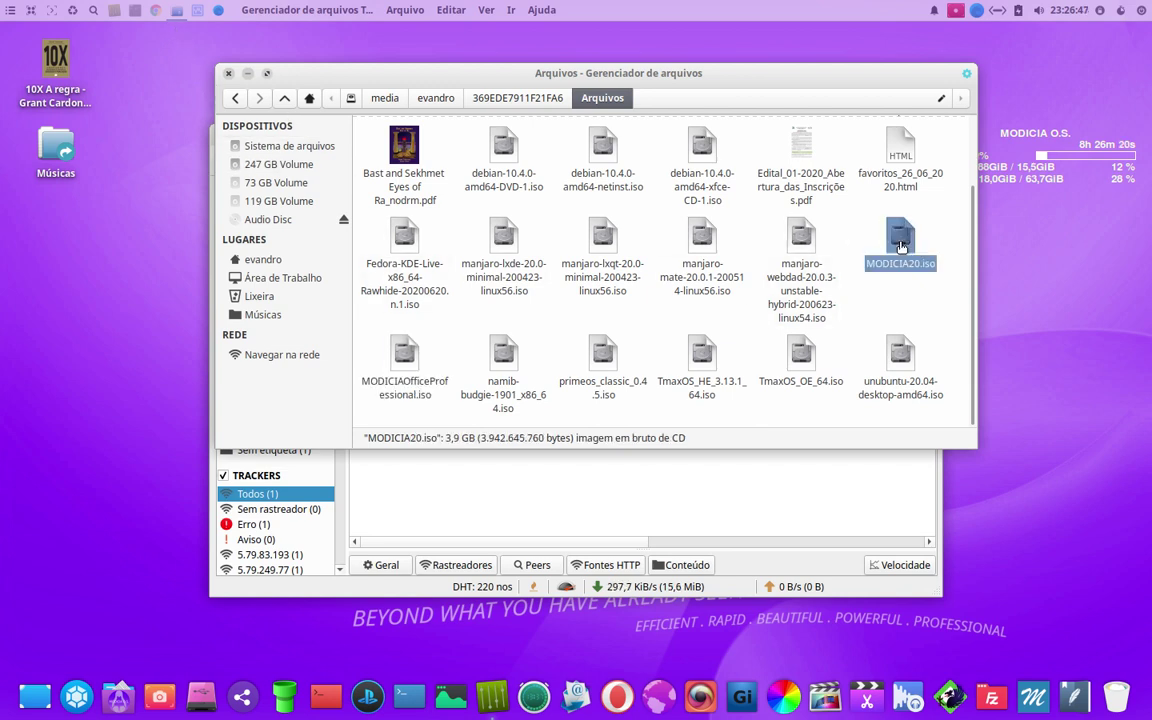
pyautogui.click(404, 360)
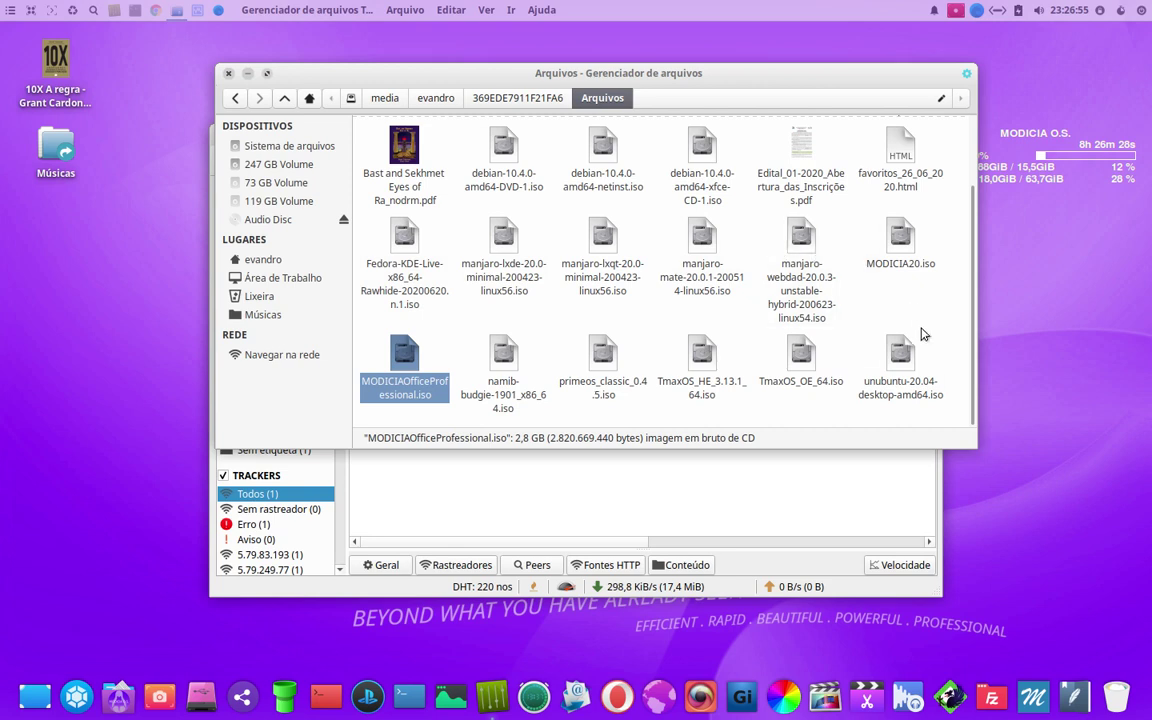
pyautogui.click(400, 245)
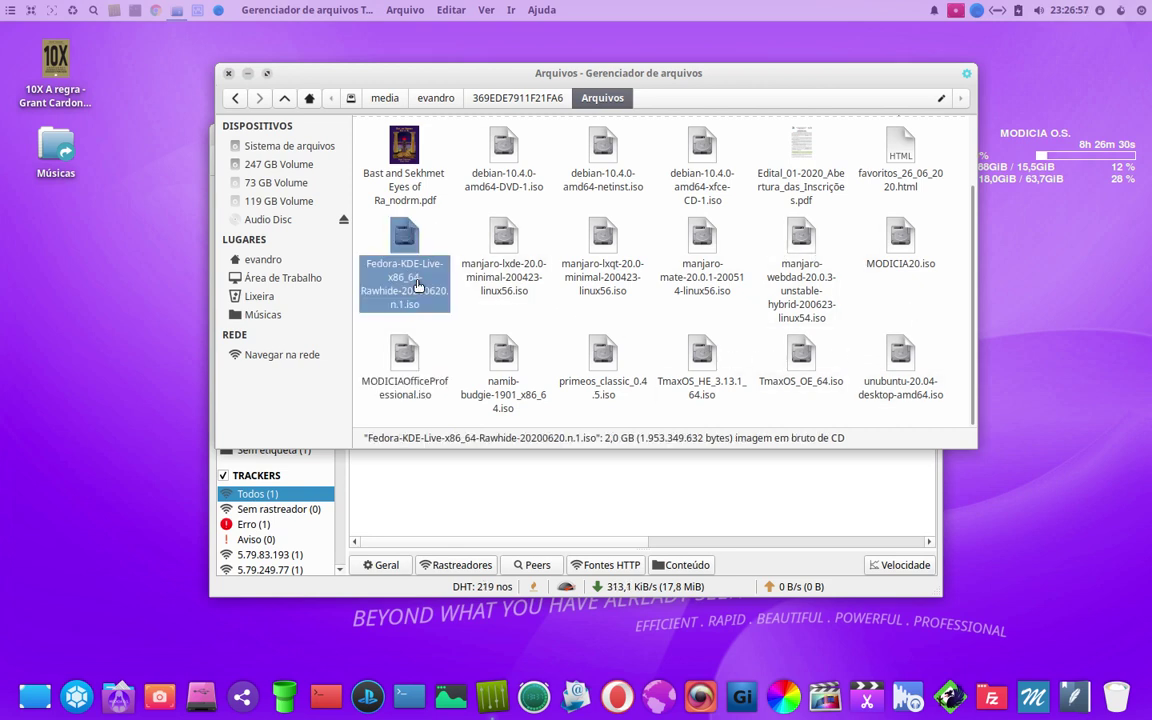
pyautogui.click(562, 323)
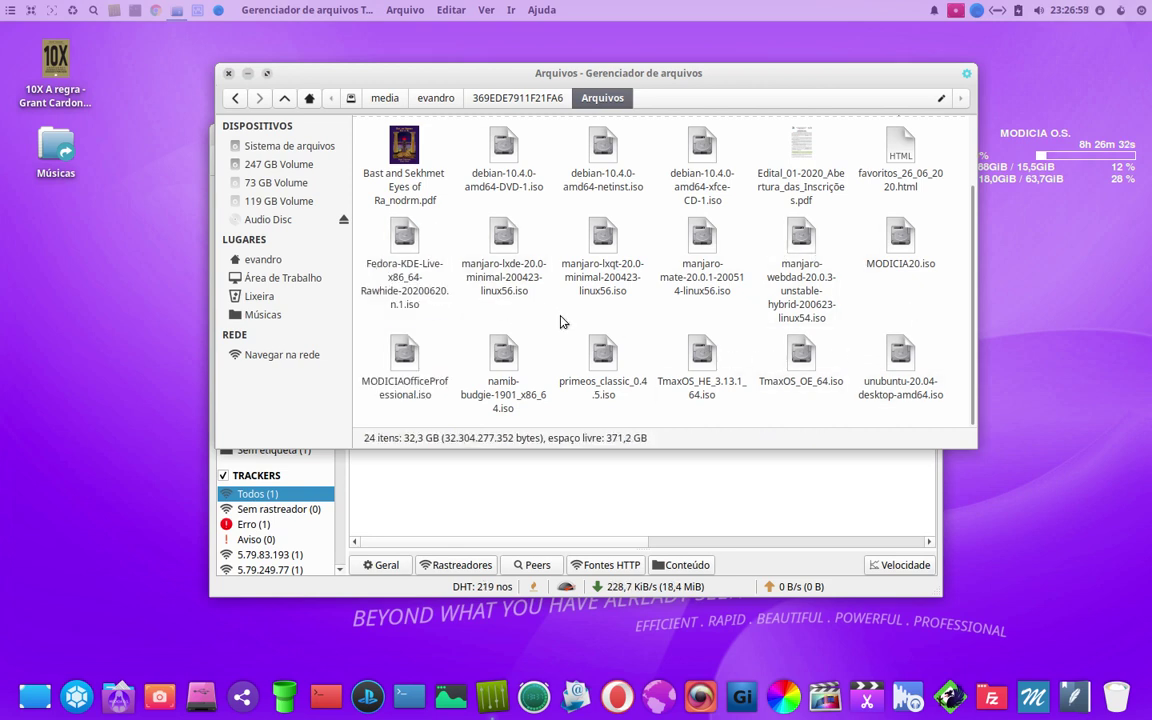
pyautogui.click(903, 258)
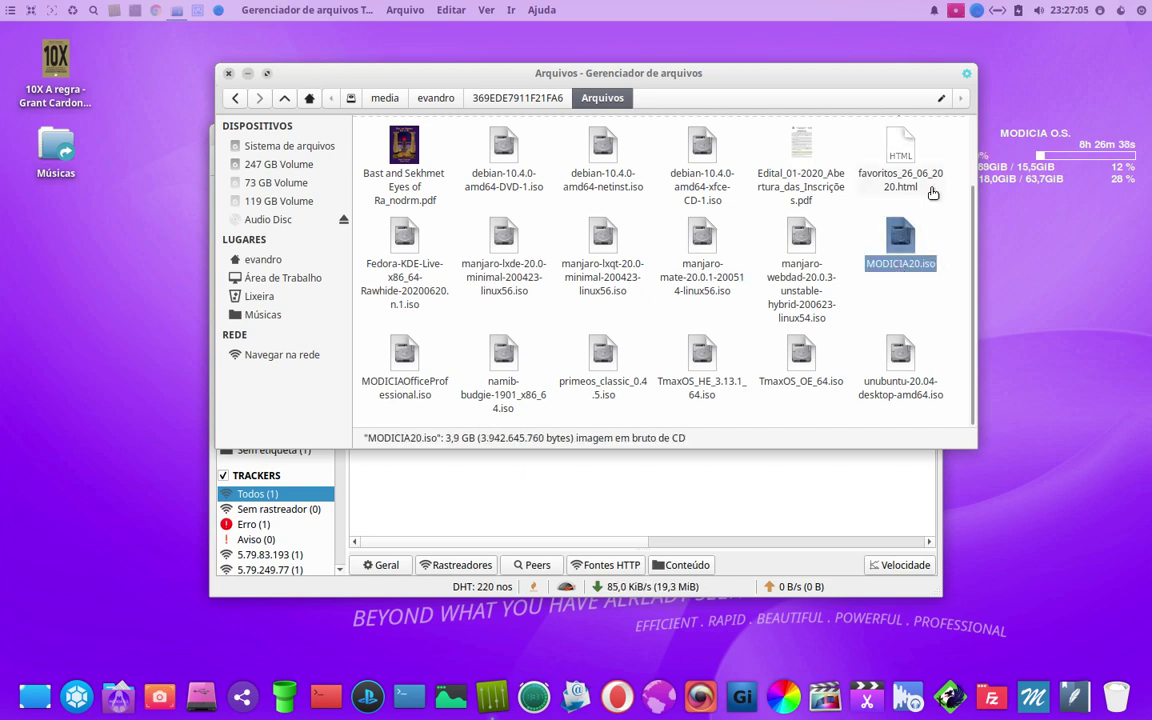
pyautogui.click(247, 75)
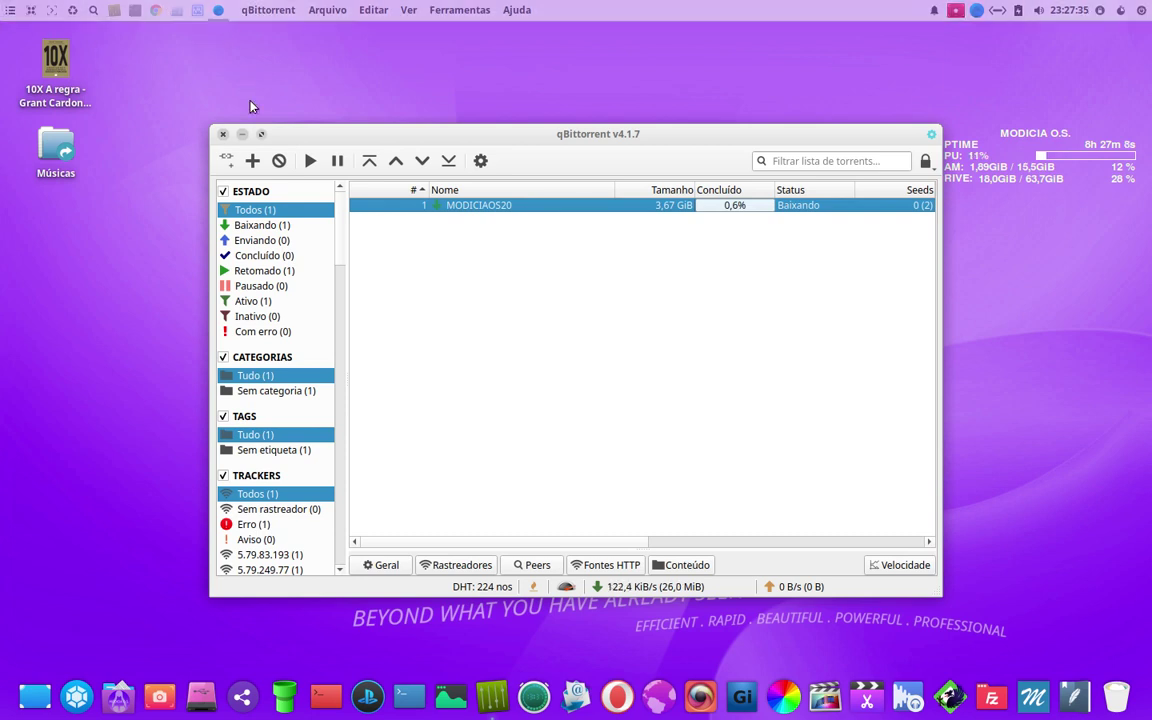
# Close the qBittorrent window showing MODICIAOS20 at 0,6%.
pyautogui.click(222, 133)
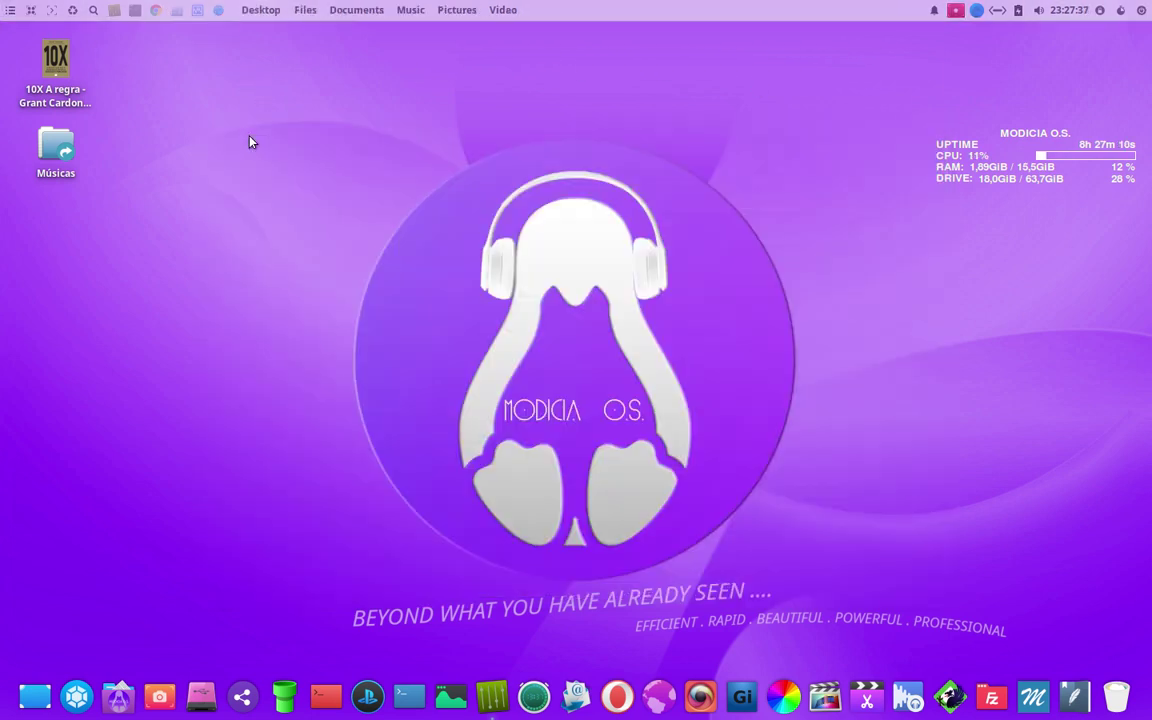
# Restore Chrome from the top panel and switch to the rufus.ie tab.
pyautogui.click(155, 10)
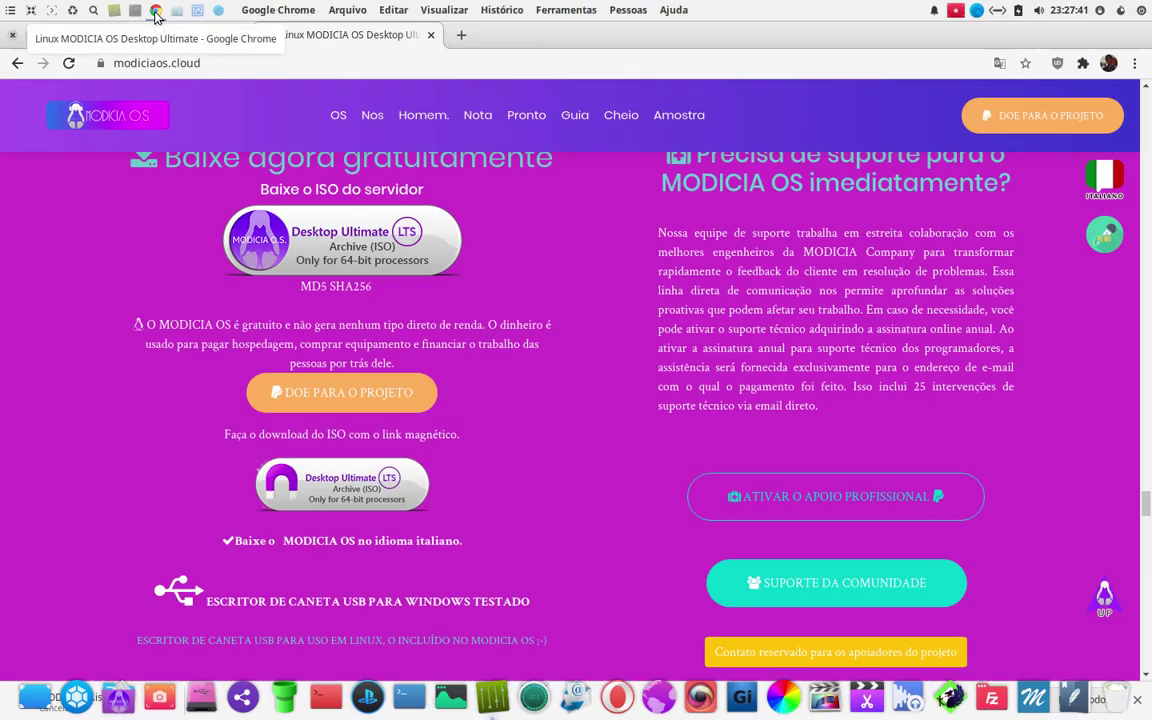
pyautogui.click(185, 36)
pyautogui.scroll(2, 170, 357)
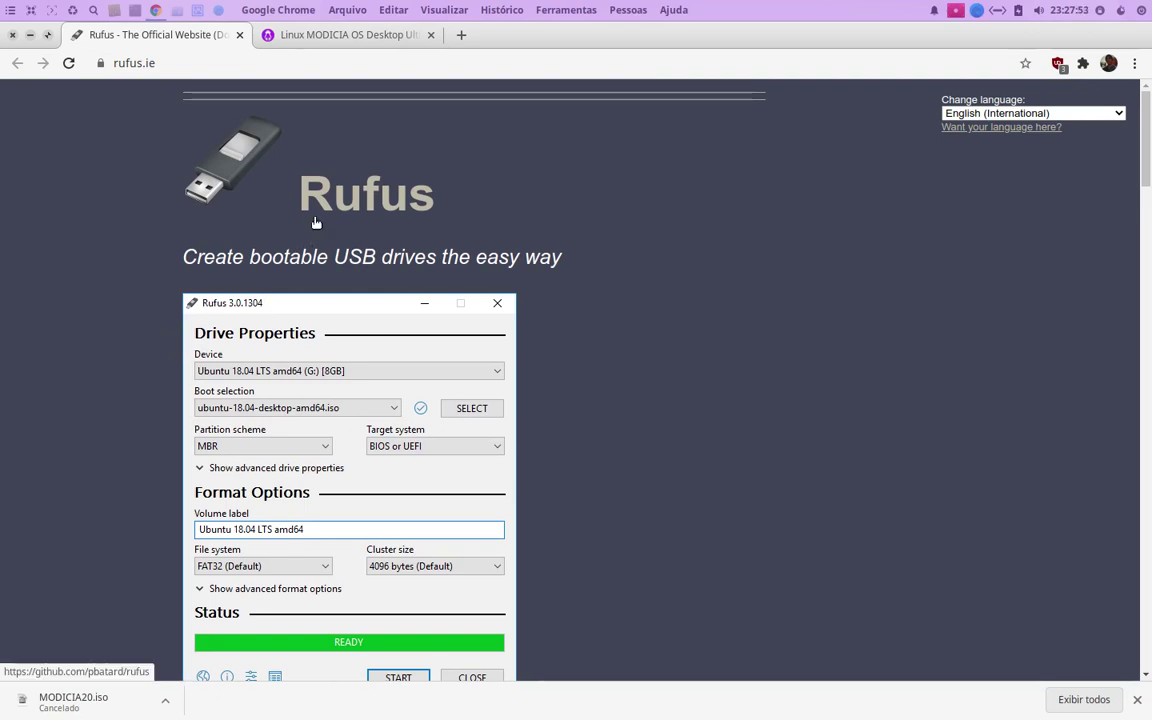
# Scroll through the rufus.ie page, then minimize Chrome.
pyautogui.scroll(-3, 183, 487)
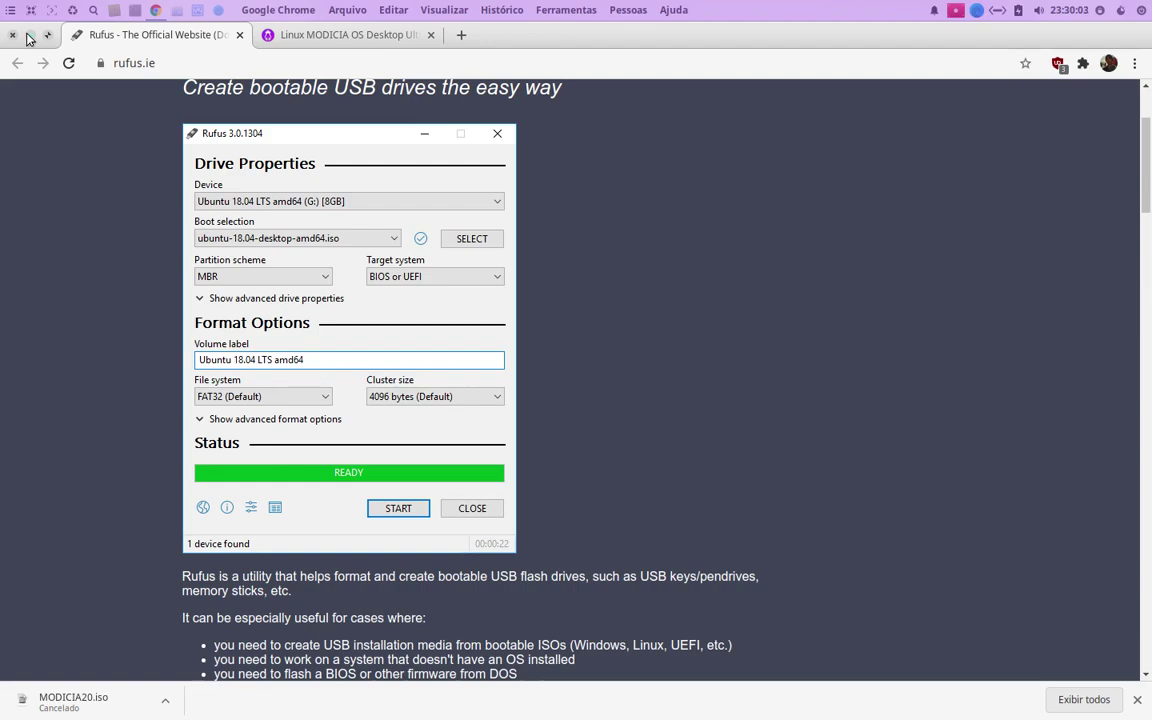
pyautogui.click(28, 37)
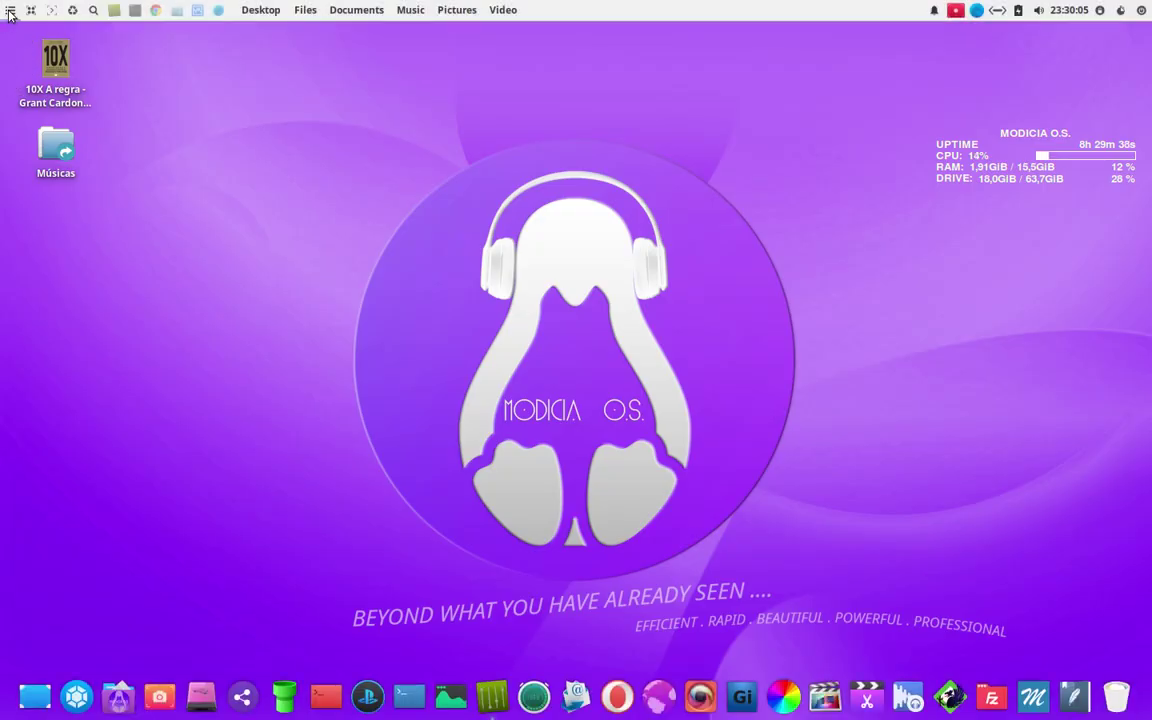
# Launch balenaEtcher from the Whisker Menu's Acessórios category.
pyautogui.click(10, 11)
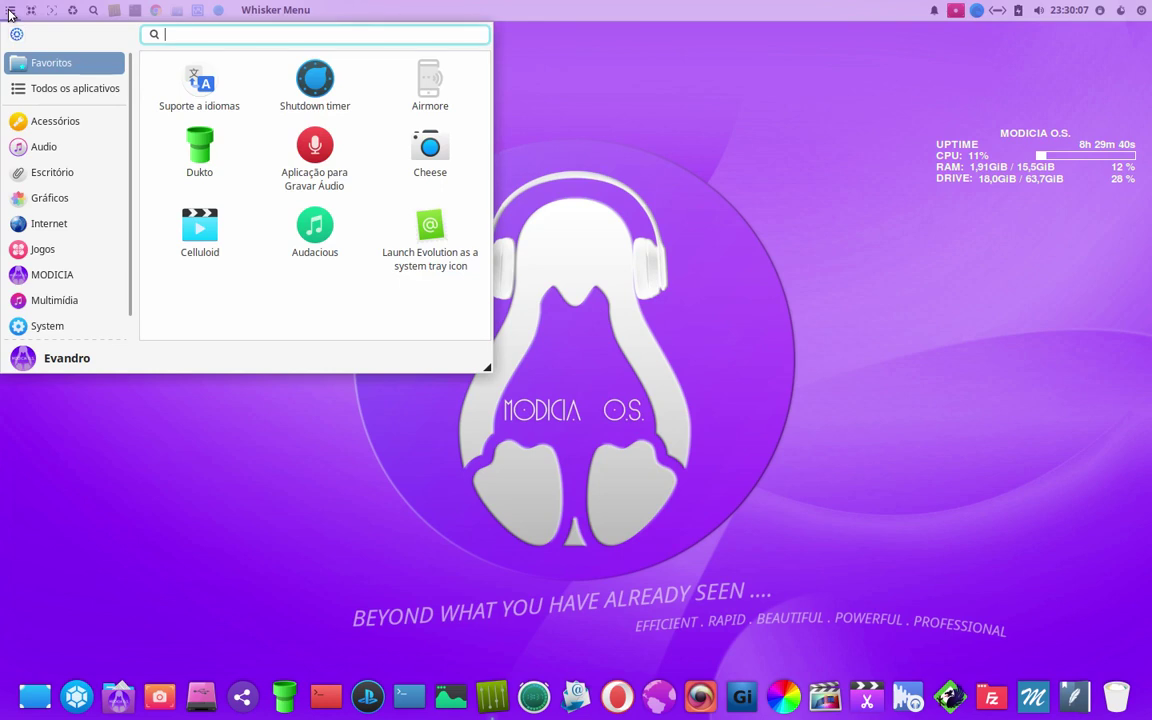
pyautogui.click(55, 121)
pyautogui.scroll(-5, 290, 170)
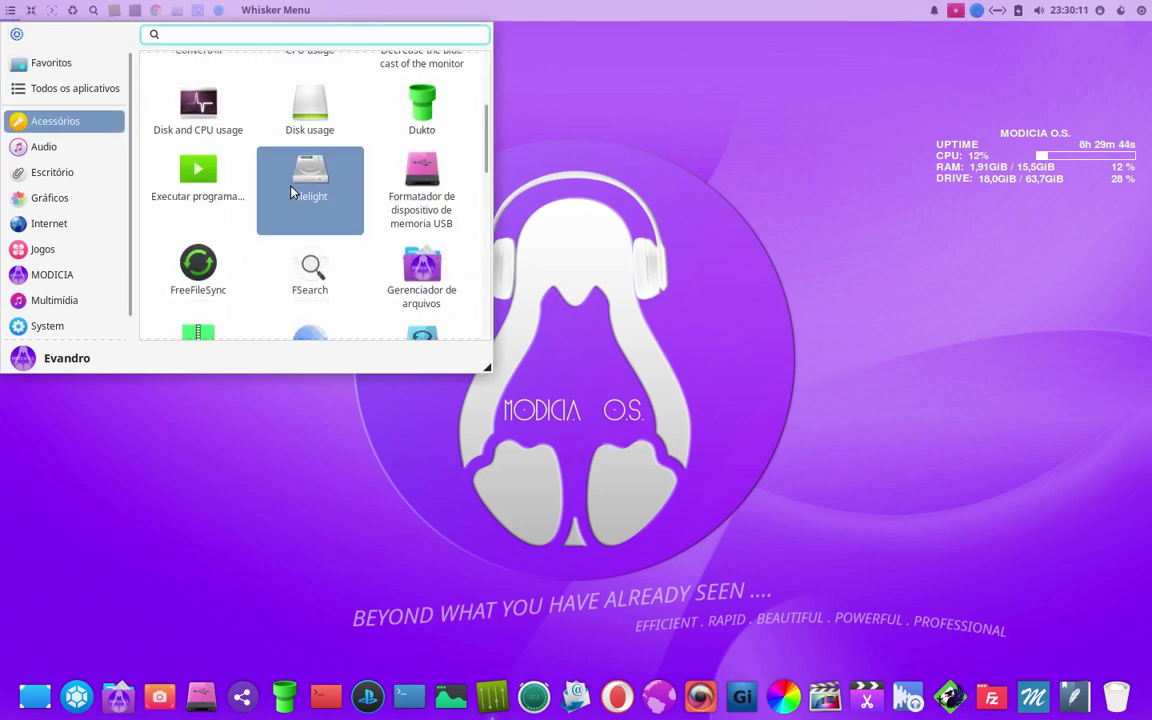
pyautogui.scroll(-8, 305, 180)
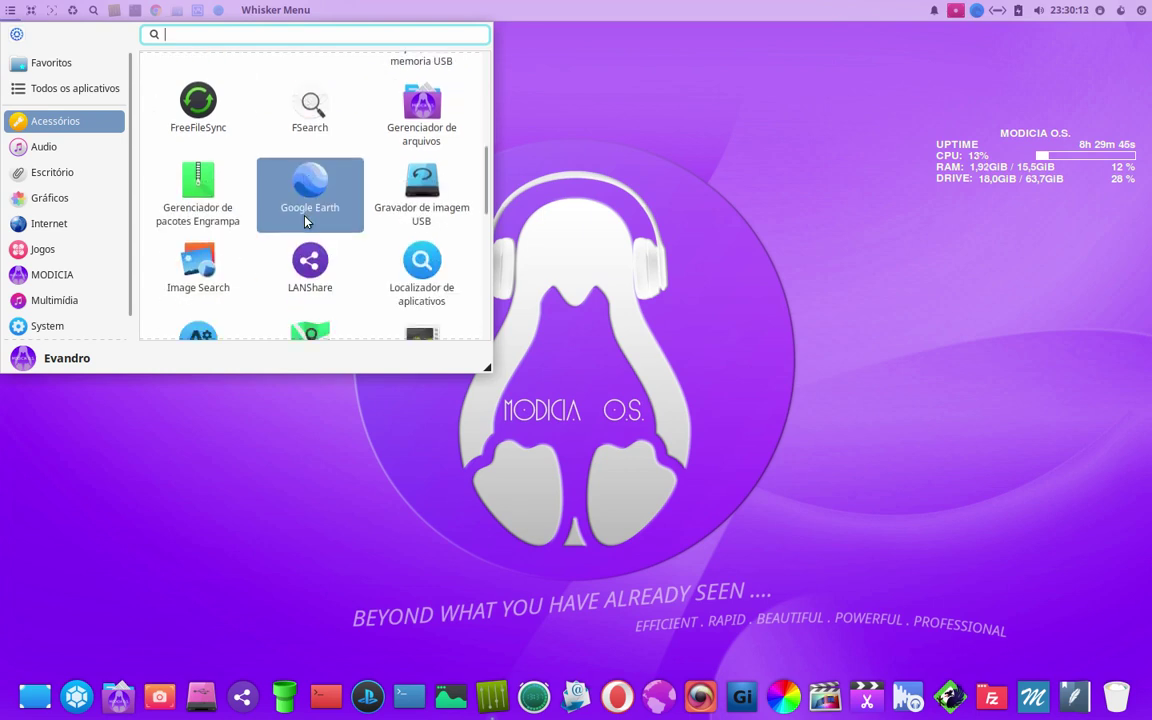
pyautogui.scroll(-8, 316, 211)
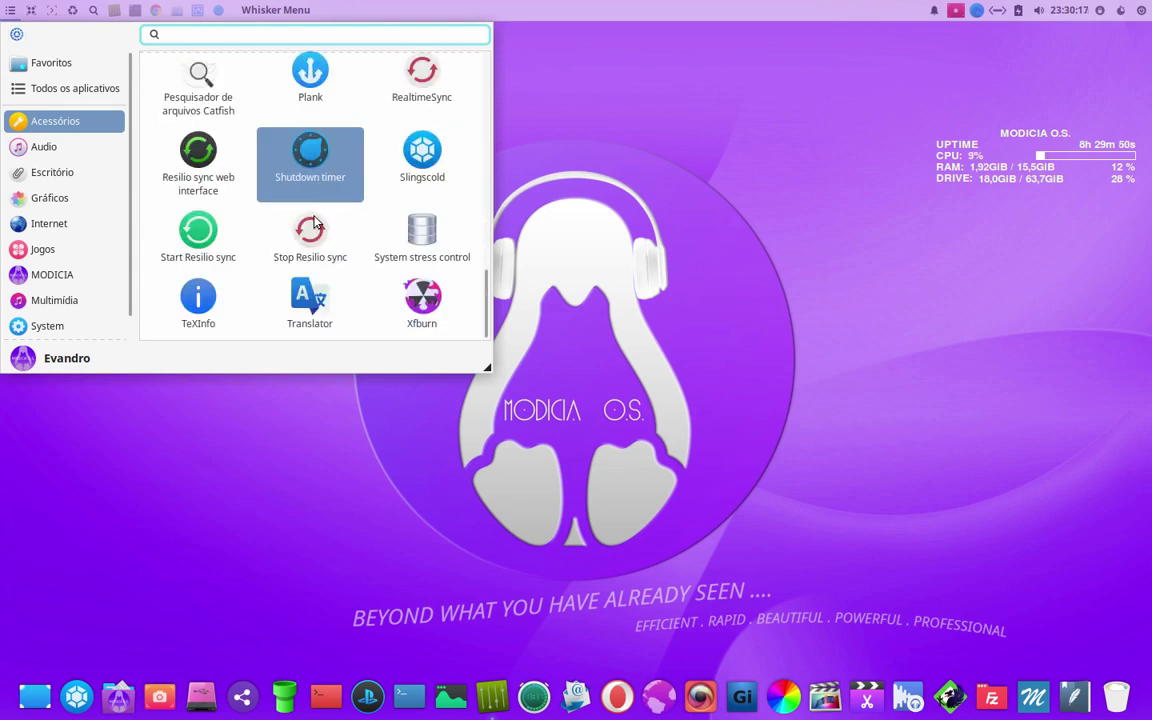
pyautogui.scroll(8, 310, 262)
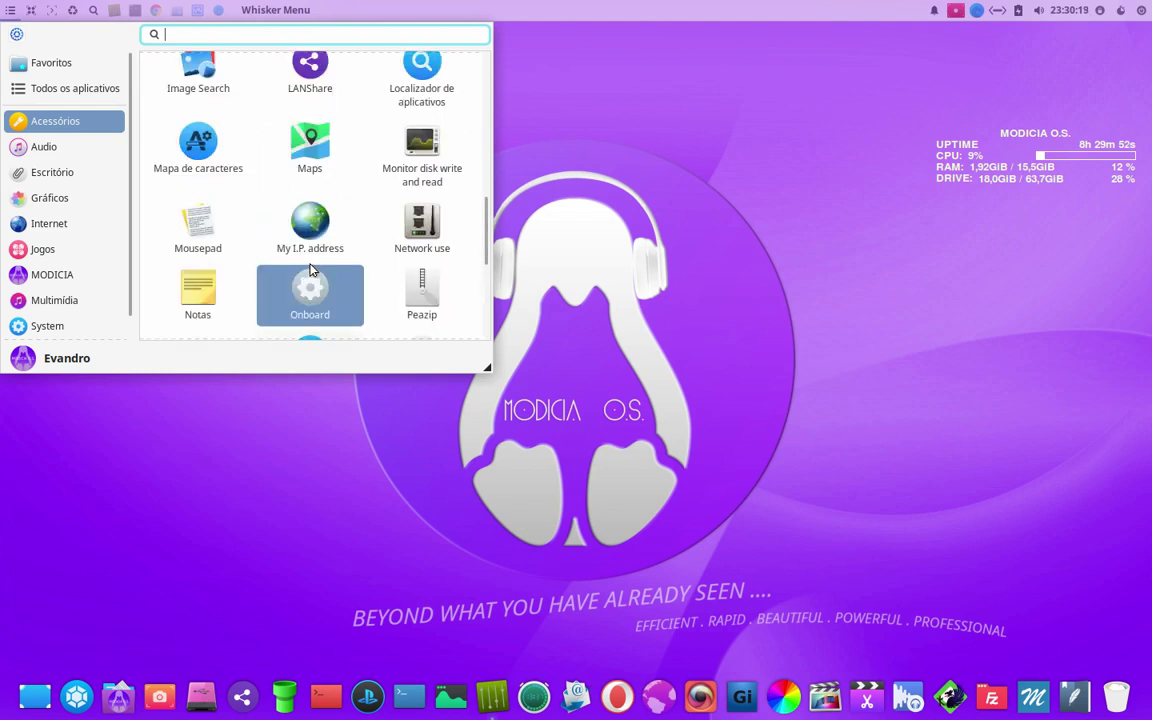
pyautogui.scroll(6, 312, 267)
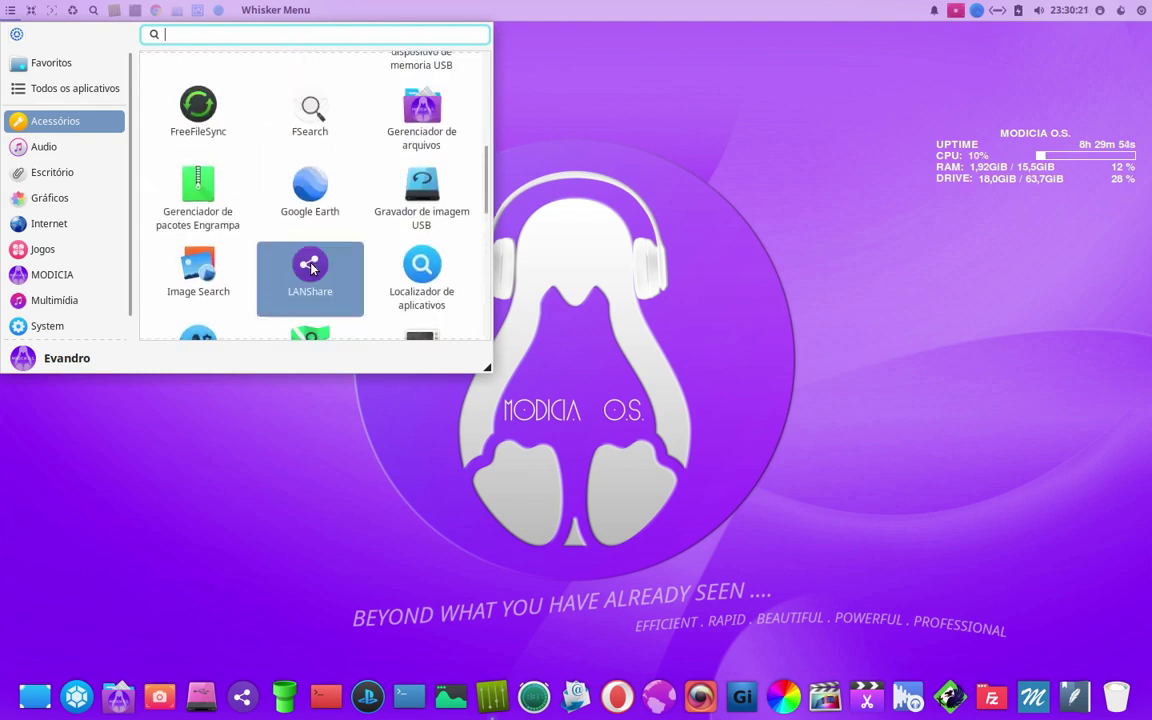
pyautogui.scroll(4, 310, 240)
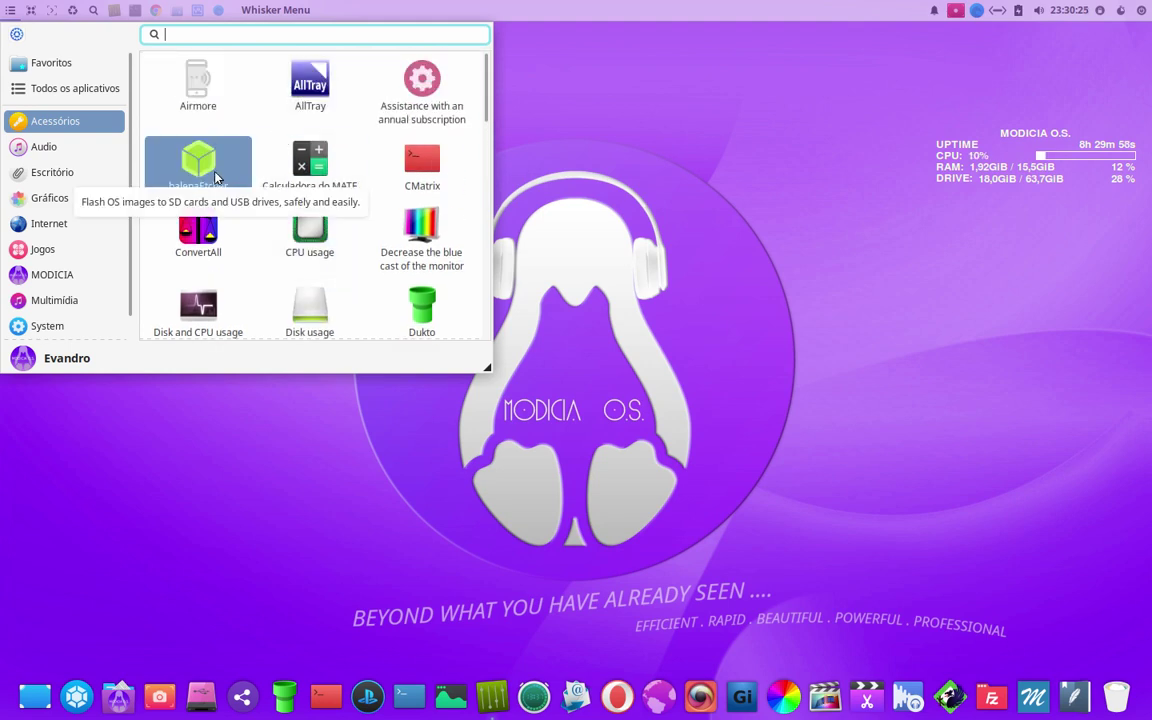
pyautogui.click(215, 177)
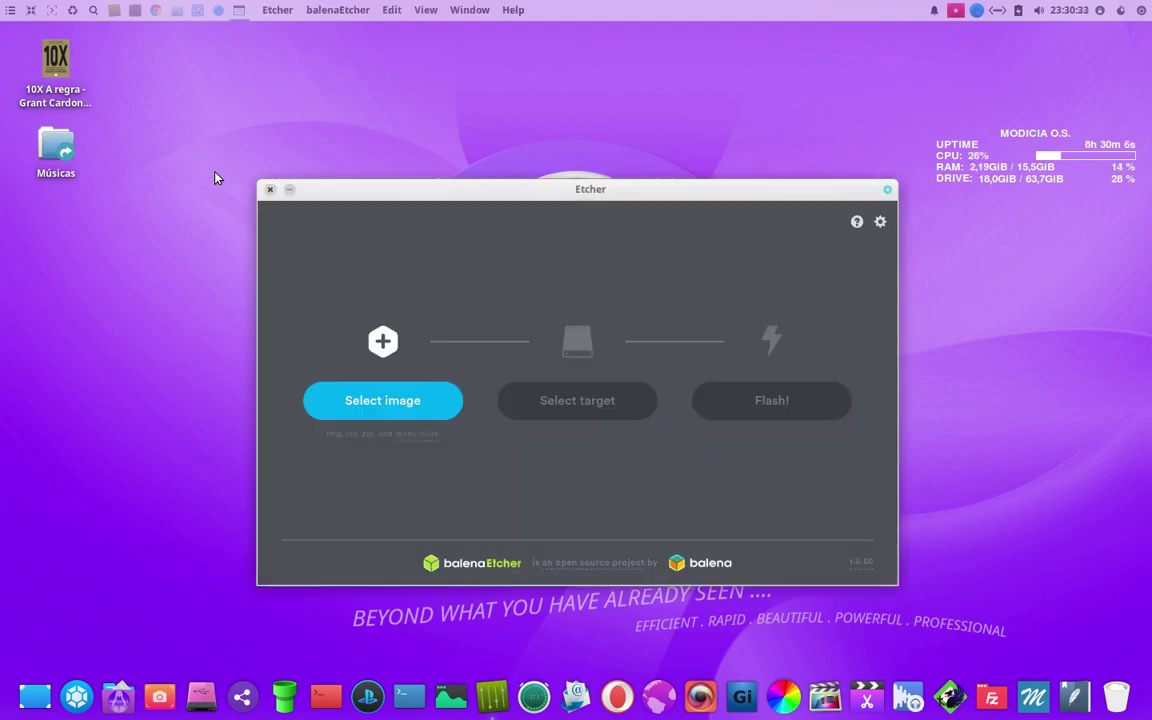
# Reposition the Etcher window and open its image file chooser to browse other drives.
pyautogui.moveTo(507, 189); pyautogui.dragTo(496, 112)
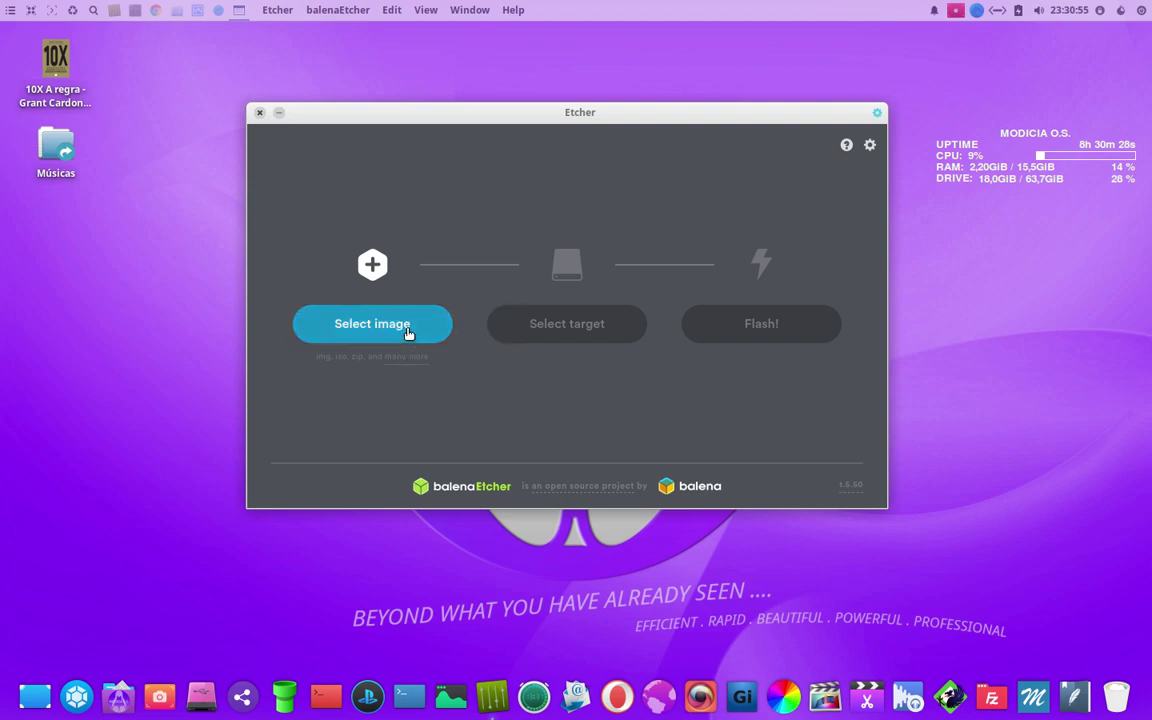
pyautogui.moveTo(578, 118); pyautogui.dragTo(611, 94)
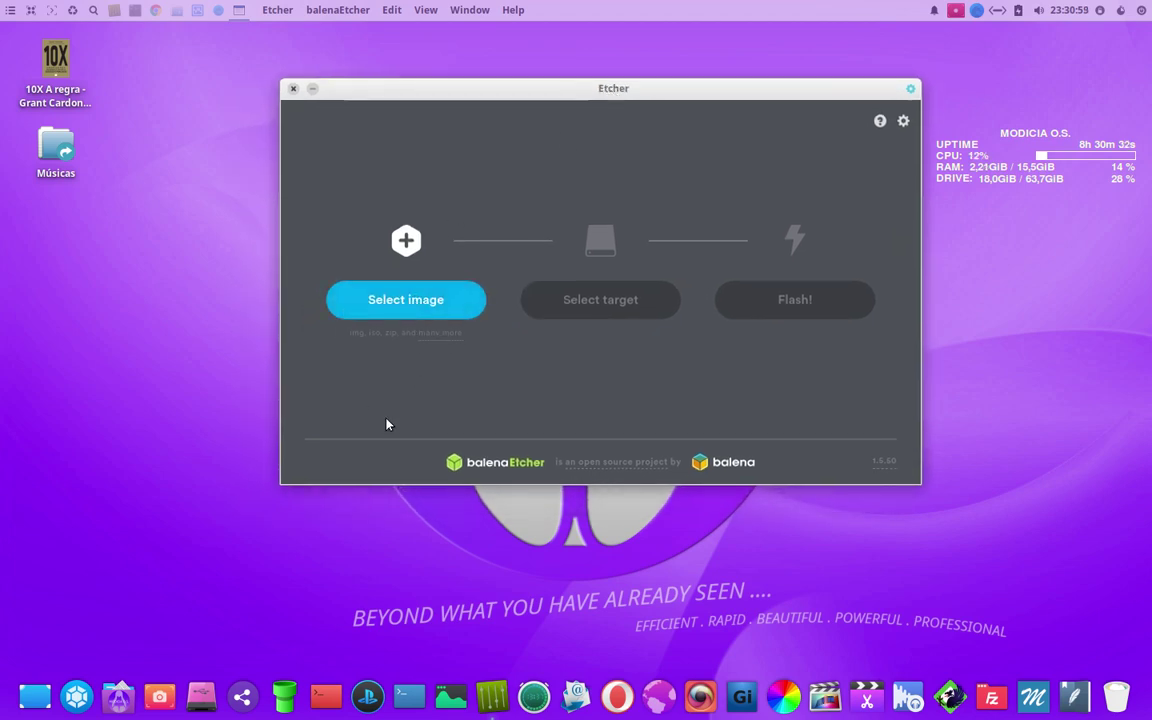
pyautogui.click(409, 302)
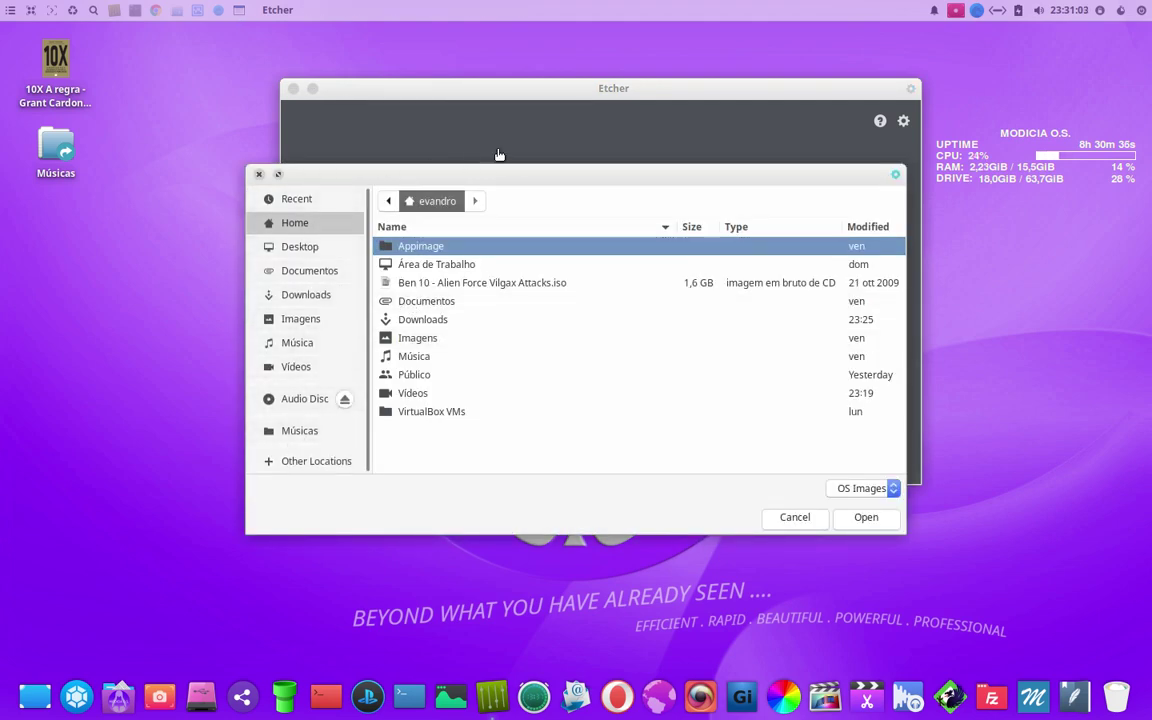
pyautogui.click(300, 463)
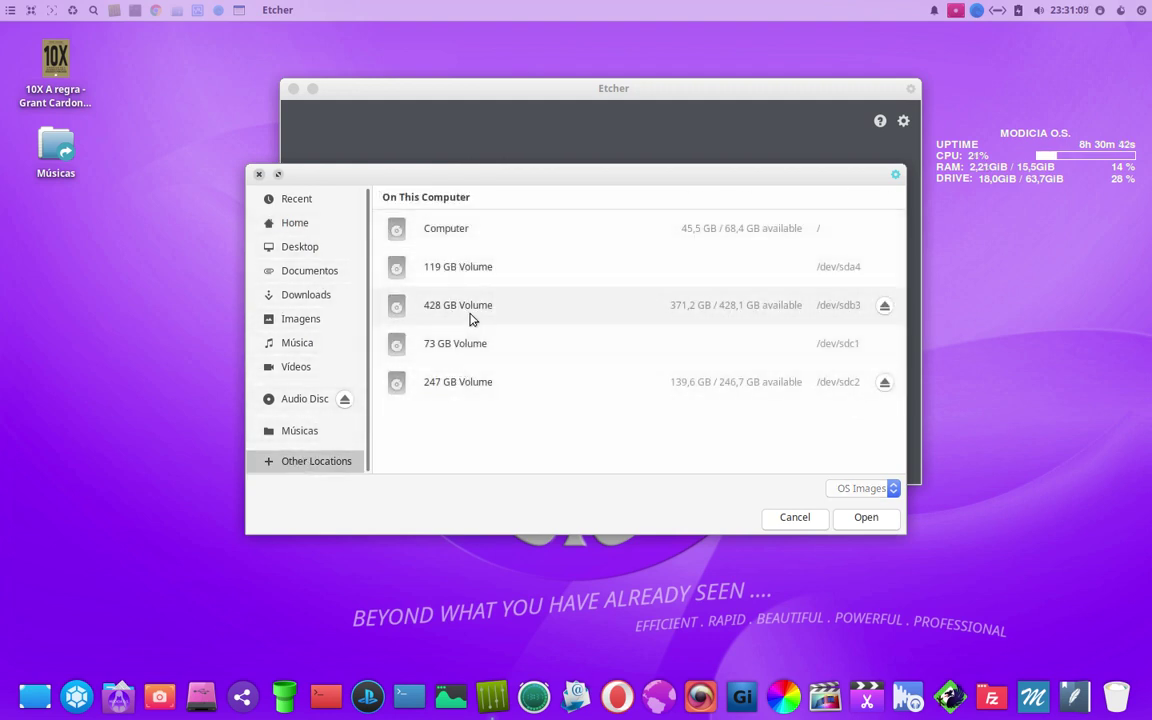
# Load MODICIA20.iso from the 428 GB Volume's Arquivos folder as Etcher's image.
pyautogui.click(470, 316)
pyautogui.doubleClick(419, 265)
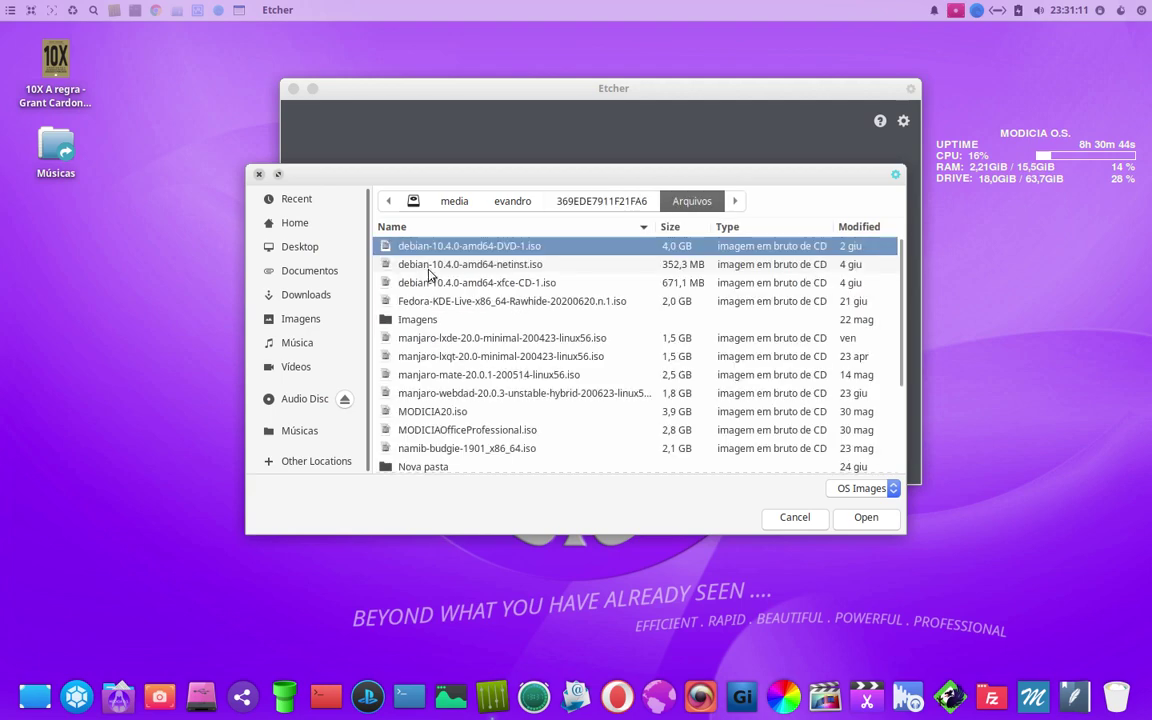
pyautogui.scroll(-3, 420, 300)
pyautogui.click(440, 281)
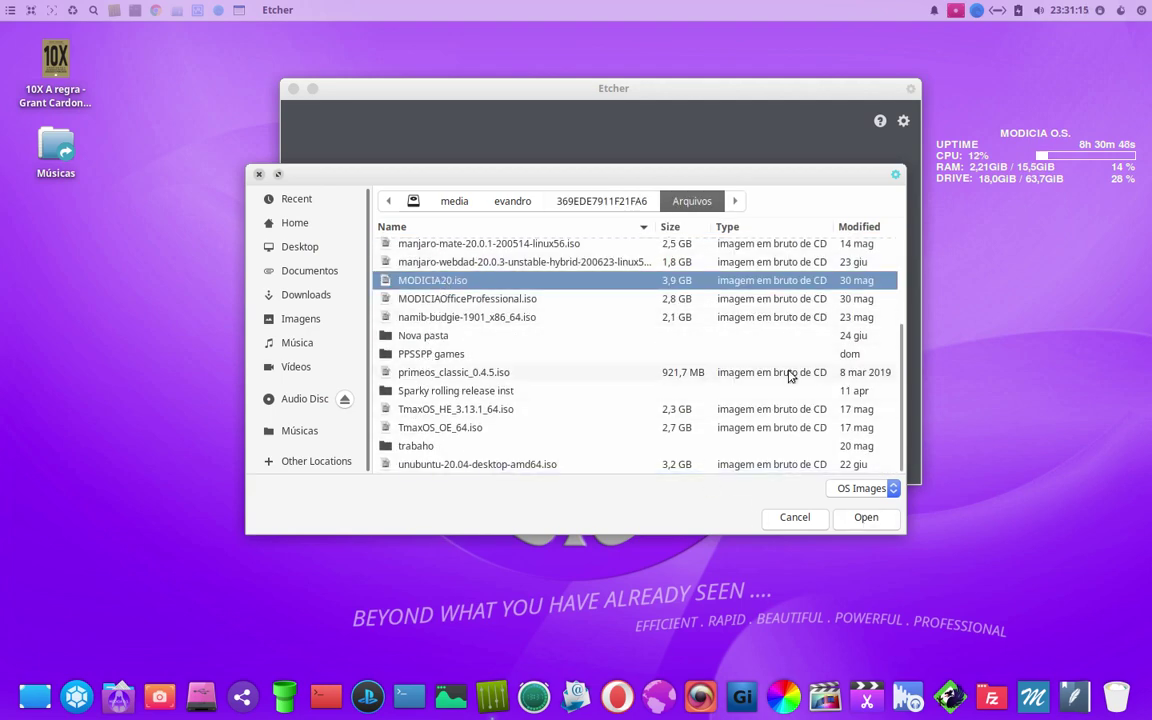
pyautogui.click(866, 517)
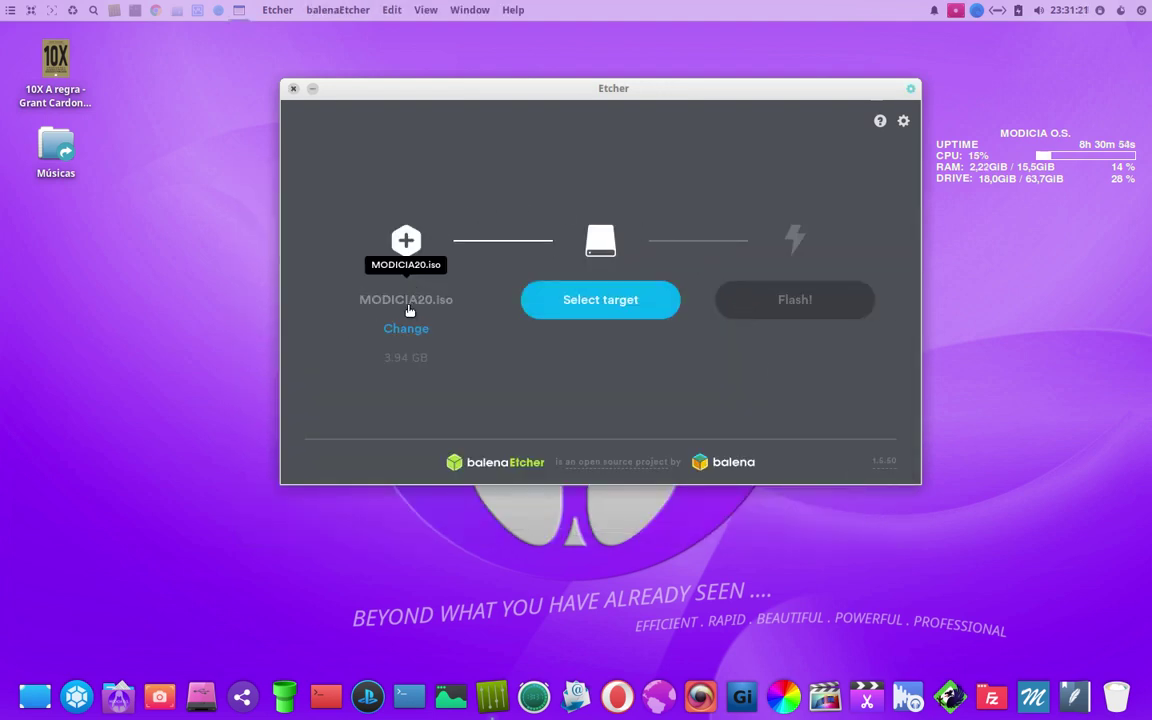
# Set the 3.99 GB USB stick as the flash target and close its file manager window.
pyautogui.click(611, 310)
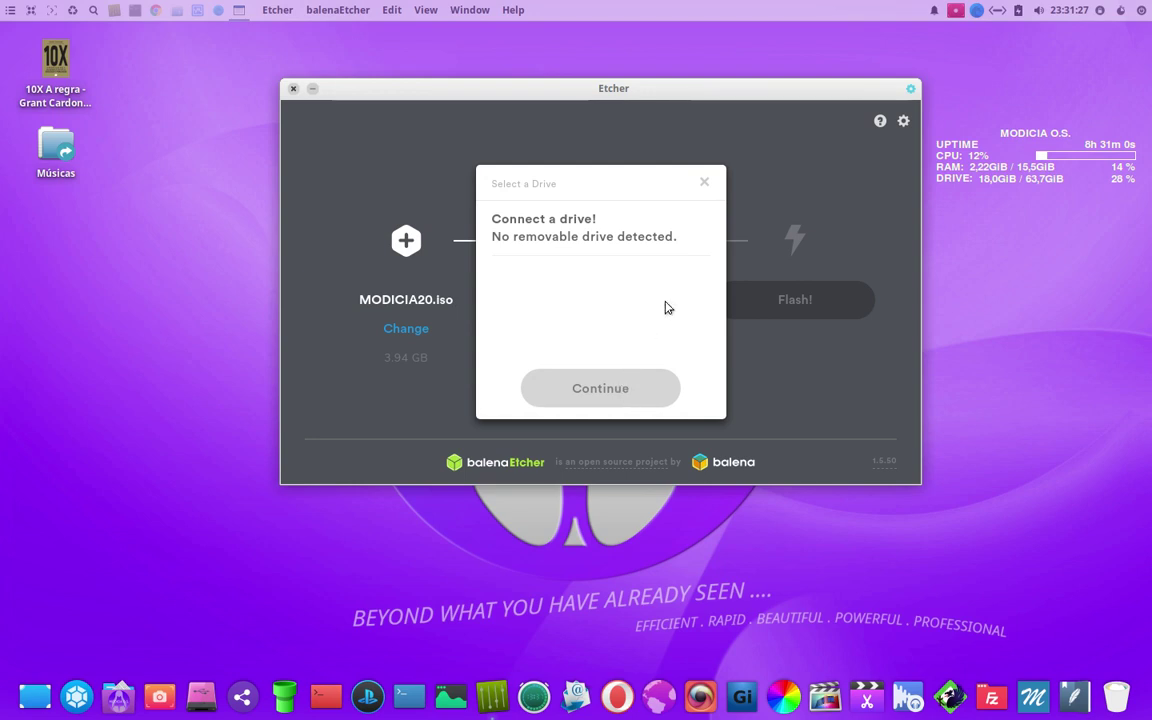
pyautogui.click(705, 183)
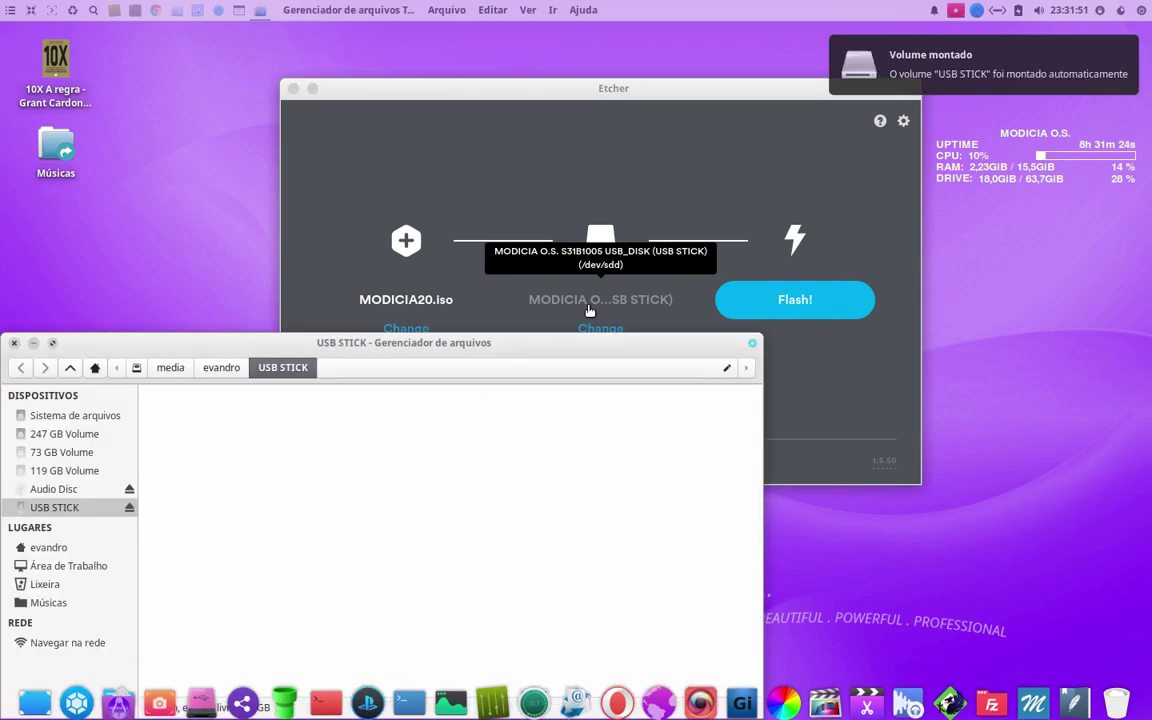
pyautogui.moveTo(170, 342); pyautogui.dragTo(306, 264)
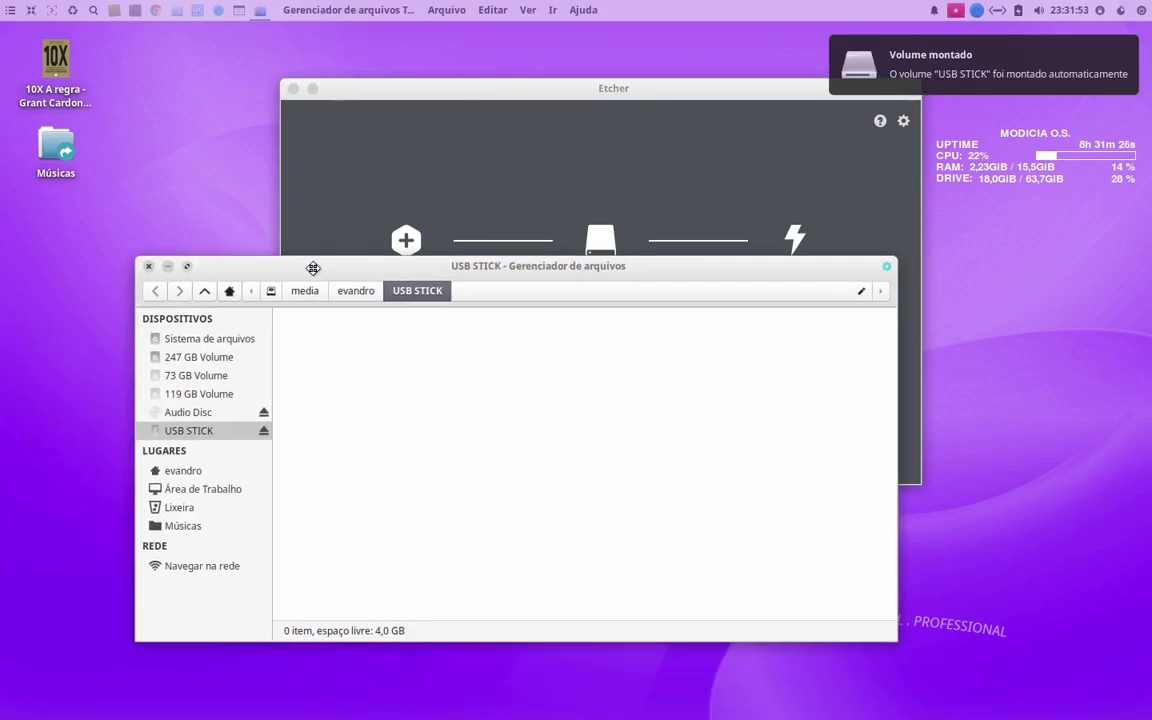
pyautogui.click(148, 266)
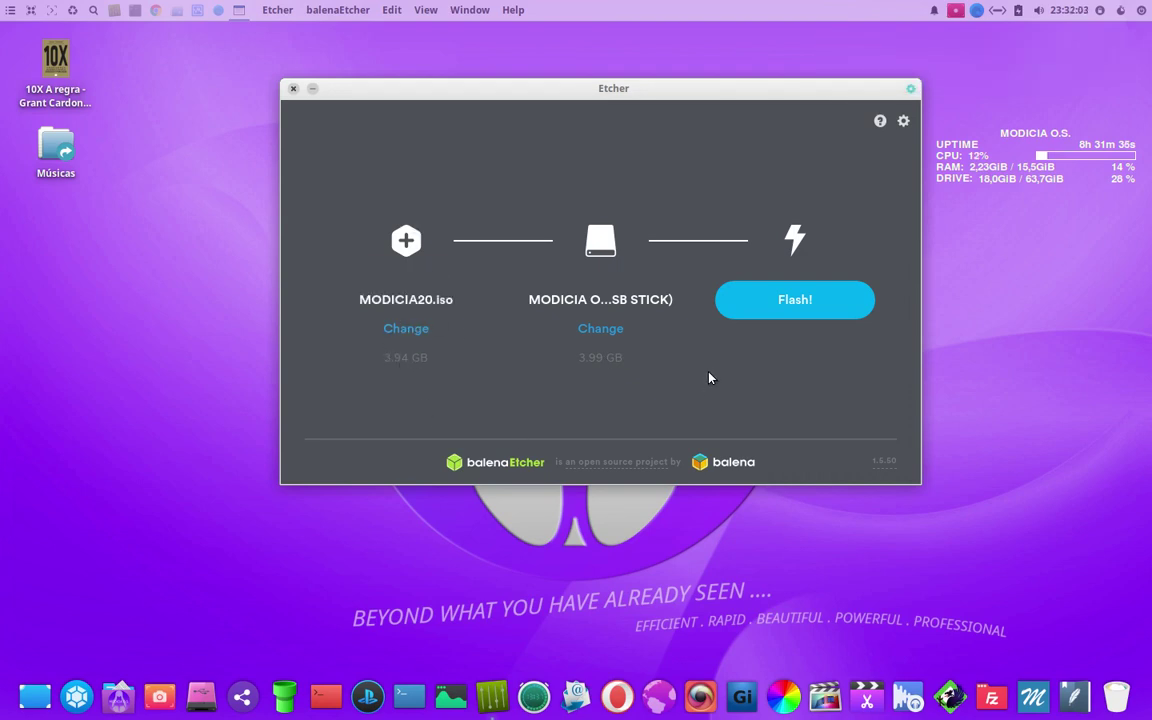
pyautogui.click(740, 298)
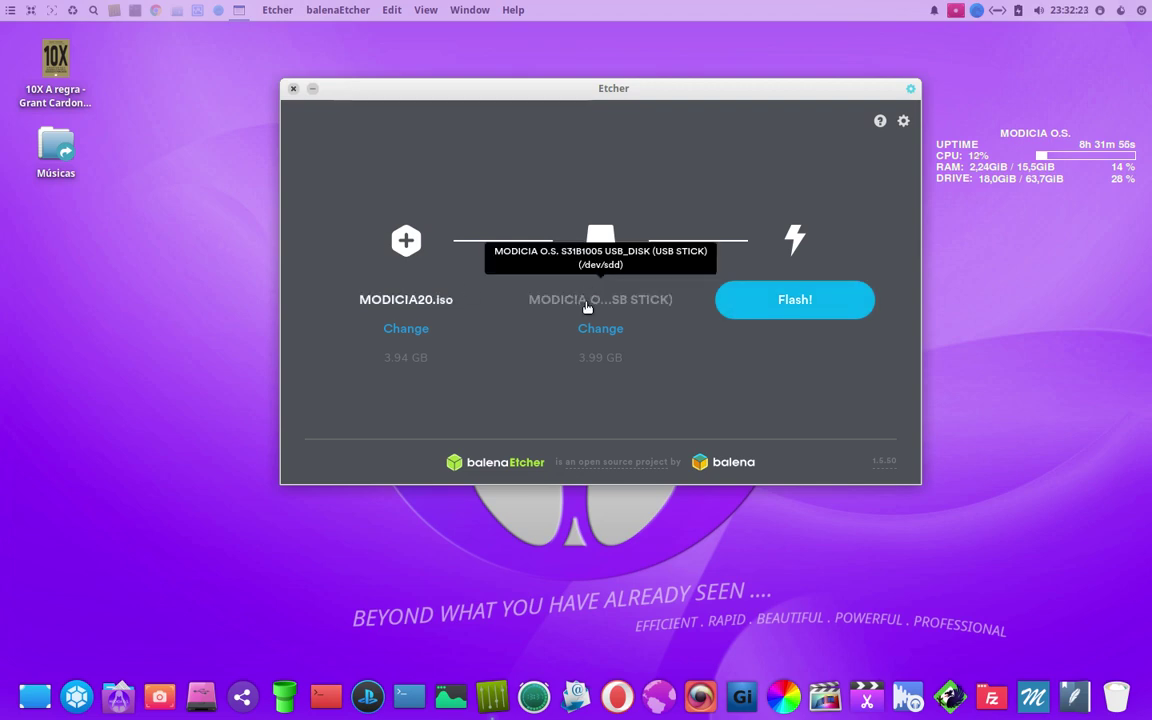
pyautogui.click(794, 301)
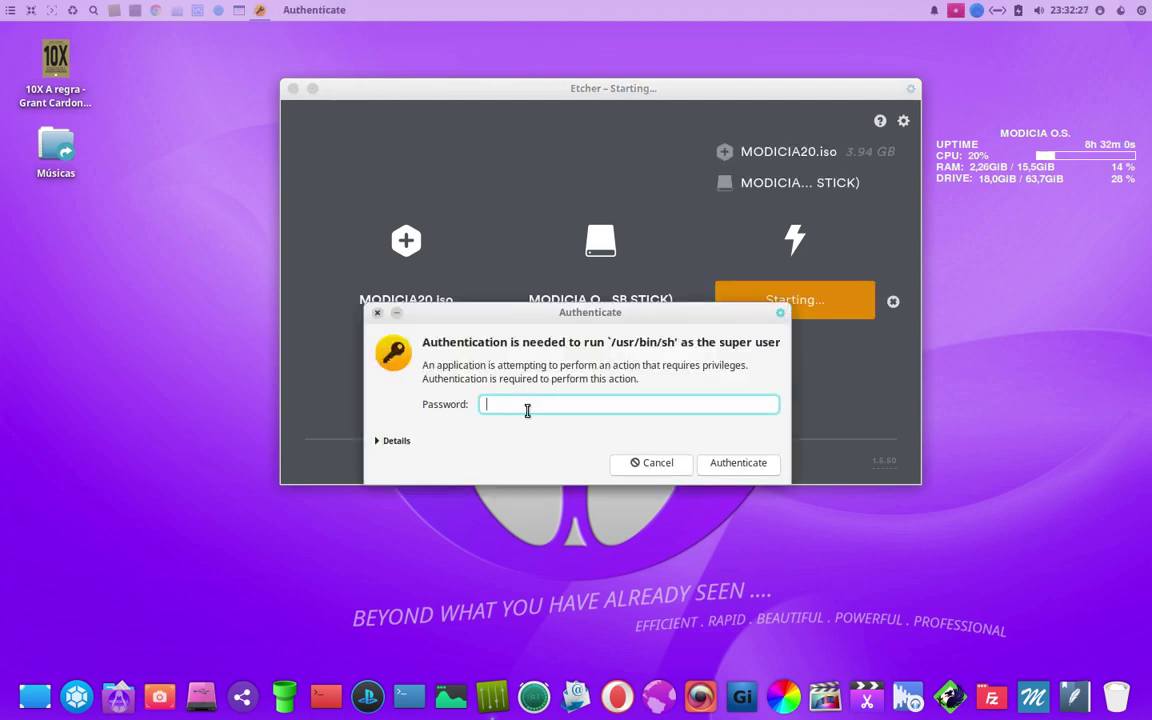
# Authenticate with the administrator password so Etcher starts flashing MODICIA20.iso.
pyautogui.write('•••')
pyautogui.press('Return')
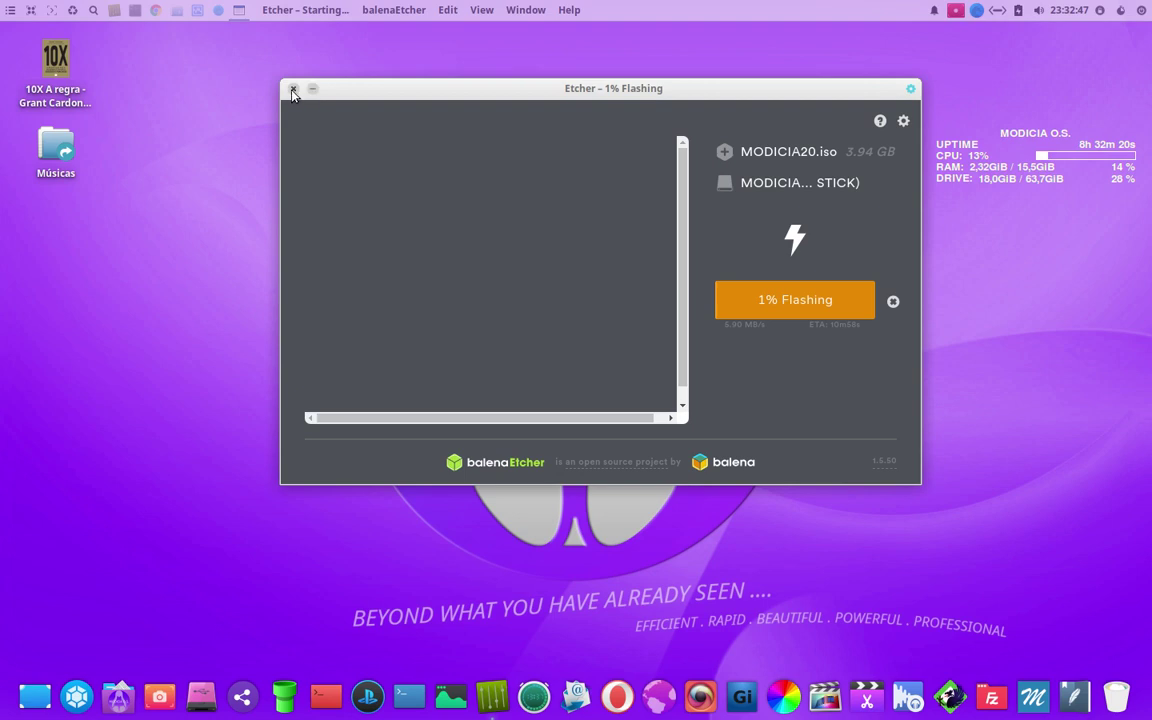
# Close the flashing Etcher window and launch VirtualBox from the top panel.
pyautogui.click(293, 89)
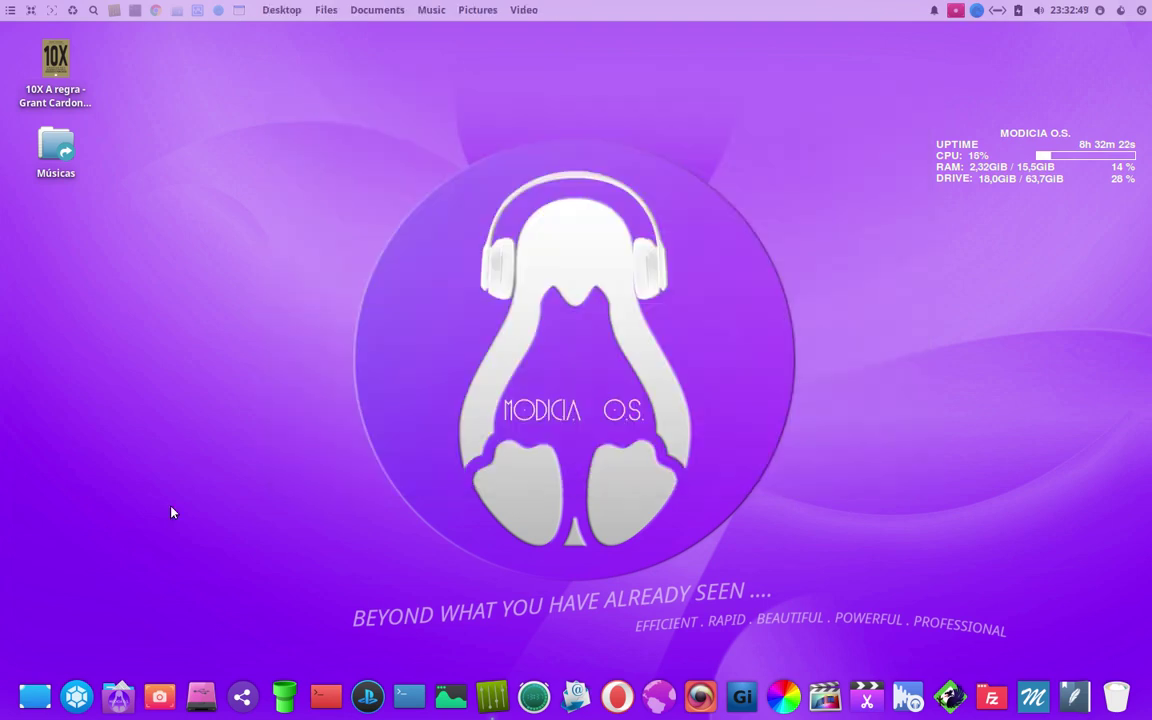
pyautogui.click(10, 11)
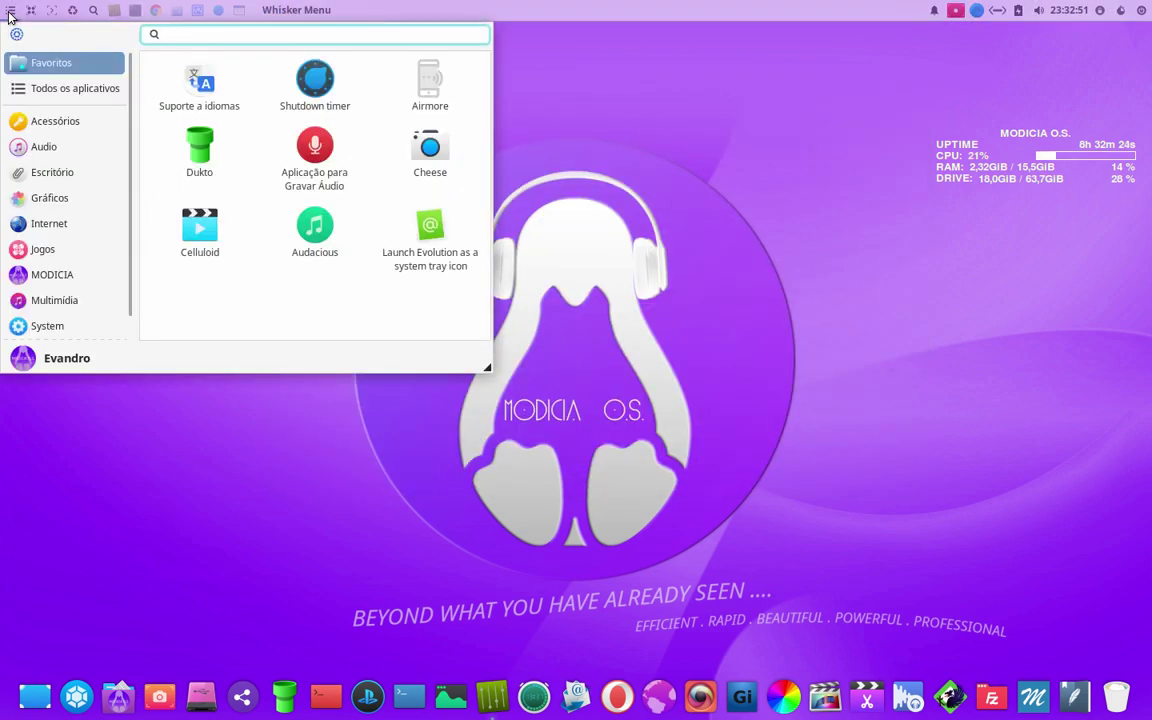
pyautogui.click(10, 11)
pyautogui.click(196, 11)
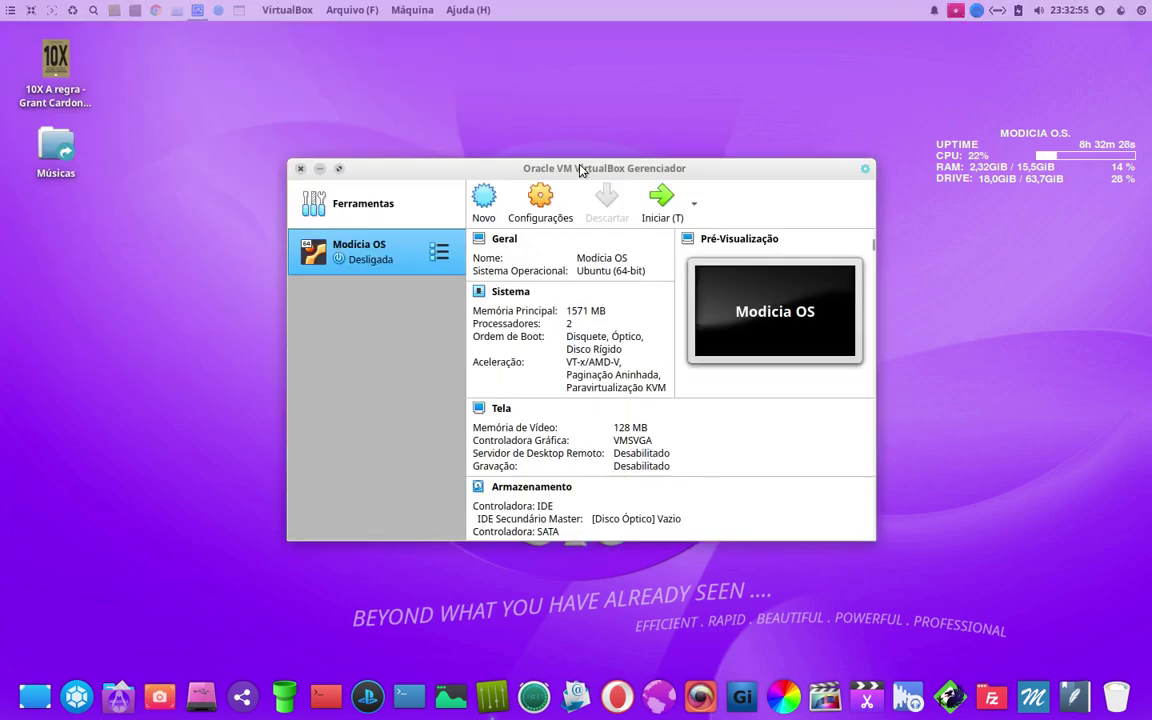
# Drag the VirtualBox Manager window slightly lower on the screen.
pyautogui.moveTo(580, 170); pyautogui.dragTo(553, 167)
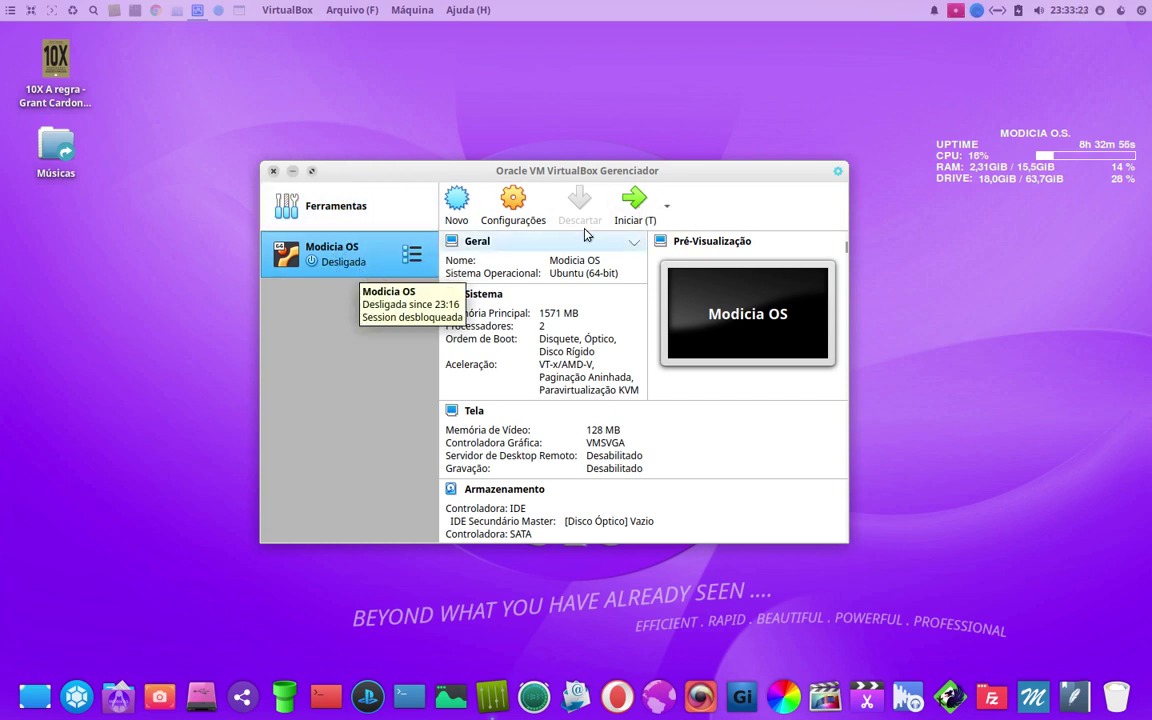
pyautogui.rightClick(347, 255)
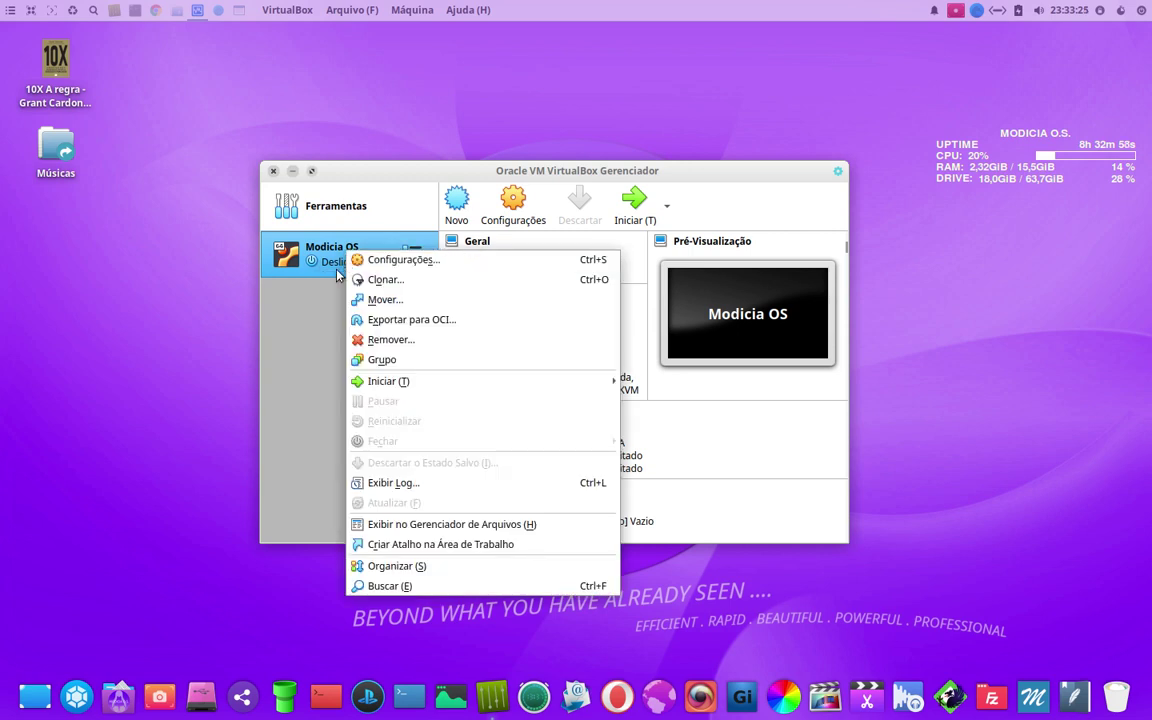
pyautogui.click(321, 306)
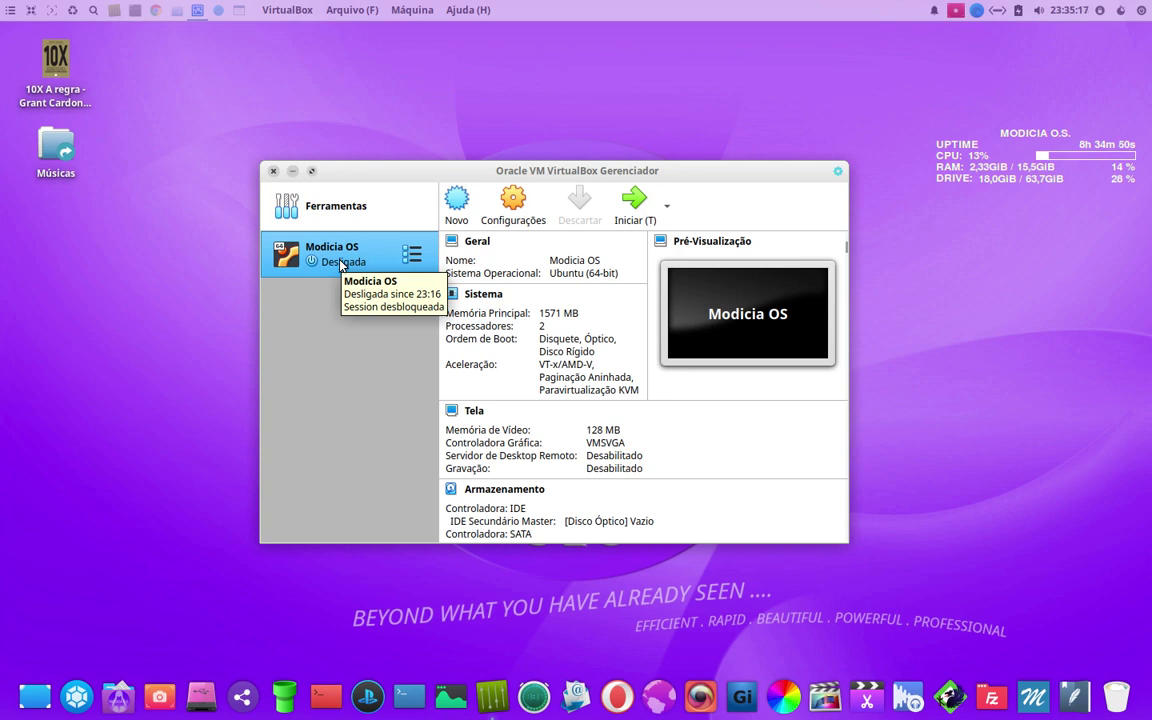
# Start Modicia OS and power it off after it halts with 'No bootable medium found!'.
pyautogui.click(635, 205)
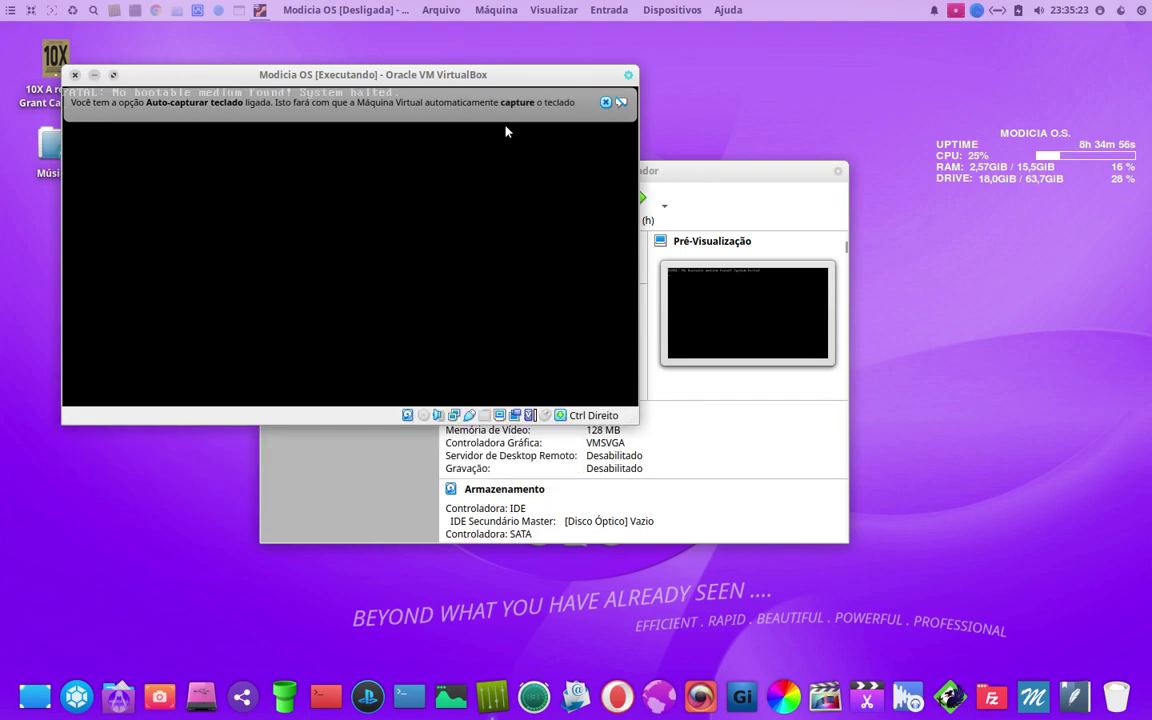
pyautogui.click(605, 102)
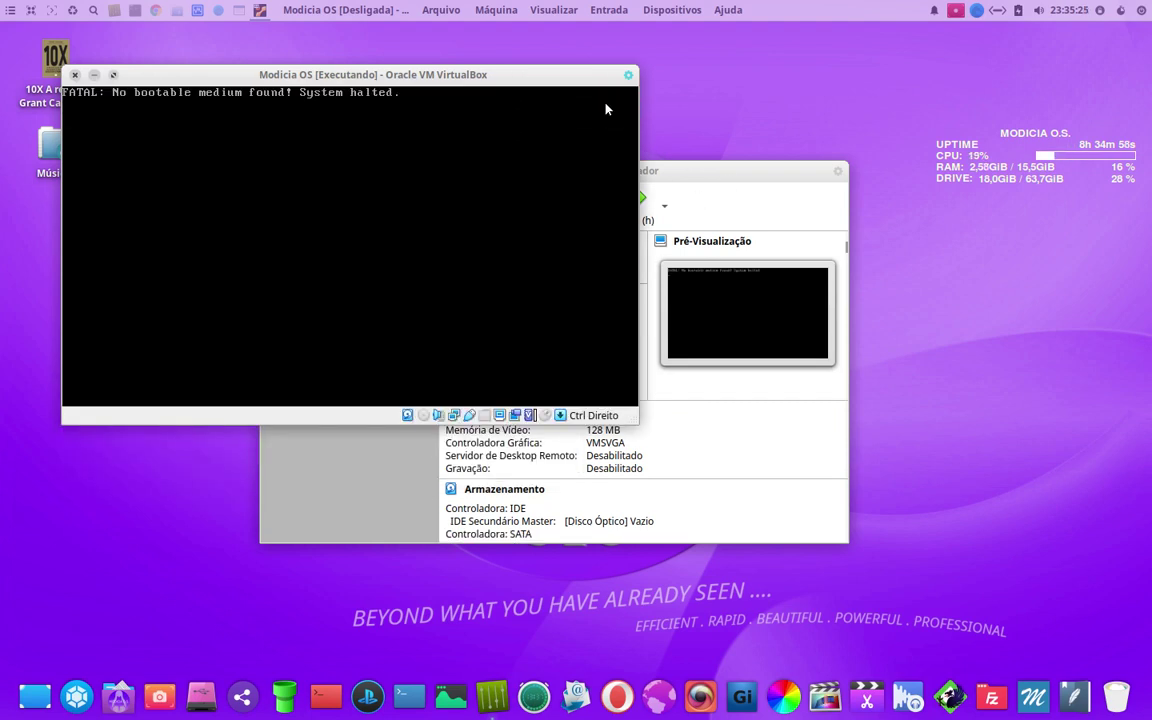
pyautogui.click(74, 74)
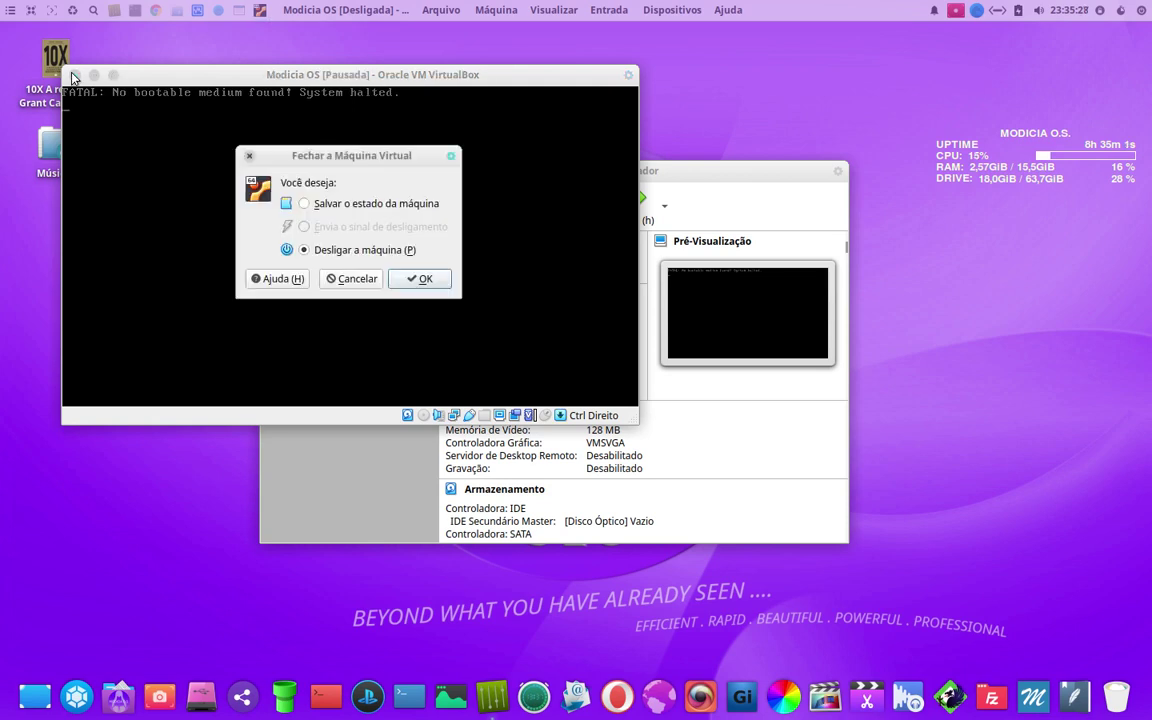
pyautogui.click(415, 279)
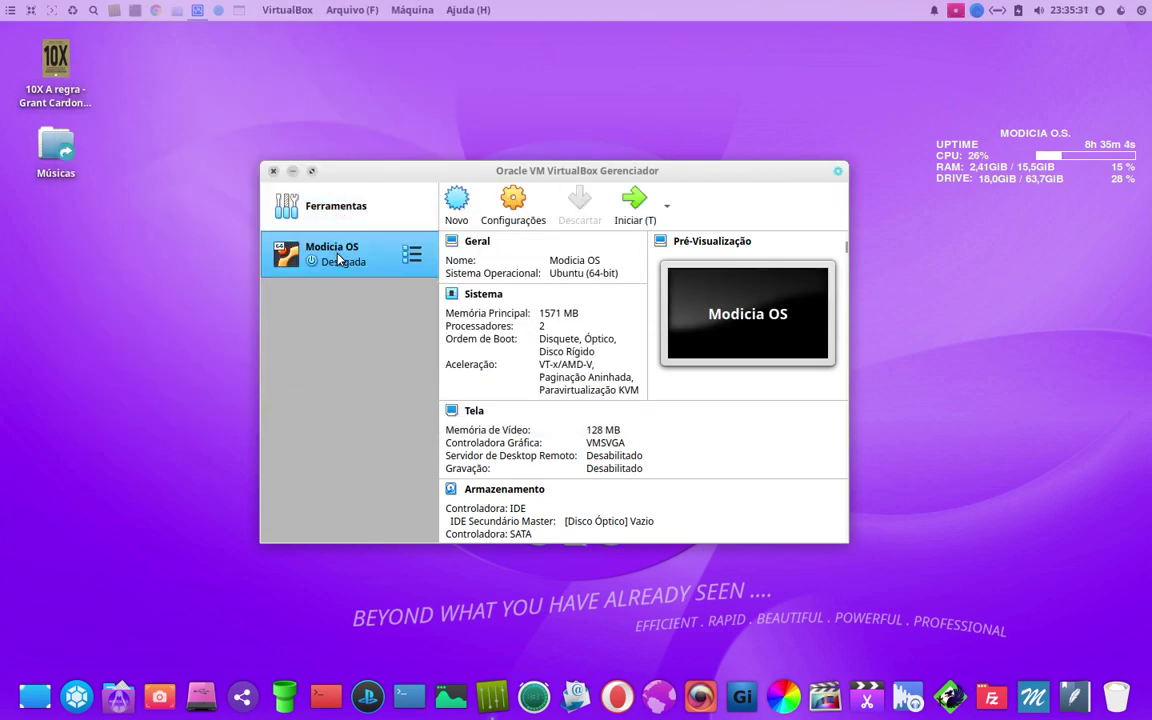
pyautogui.rightClick(336, 250)
# Attach MODICIA20.iso to the empty optical drive in Armazenamento settings and save.
pyautogui.click(378, 262)
pyautogui.click(245, 222)
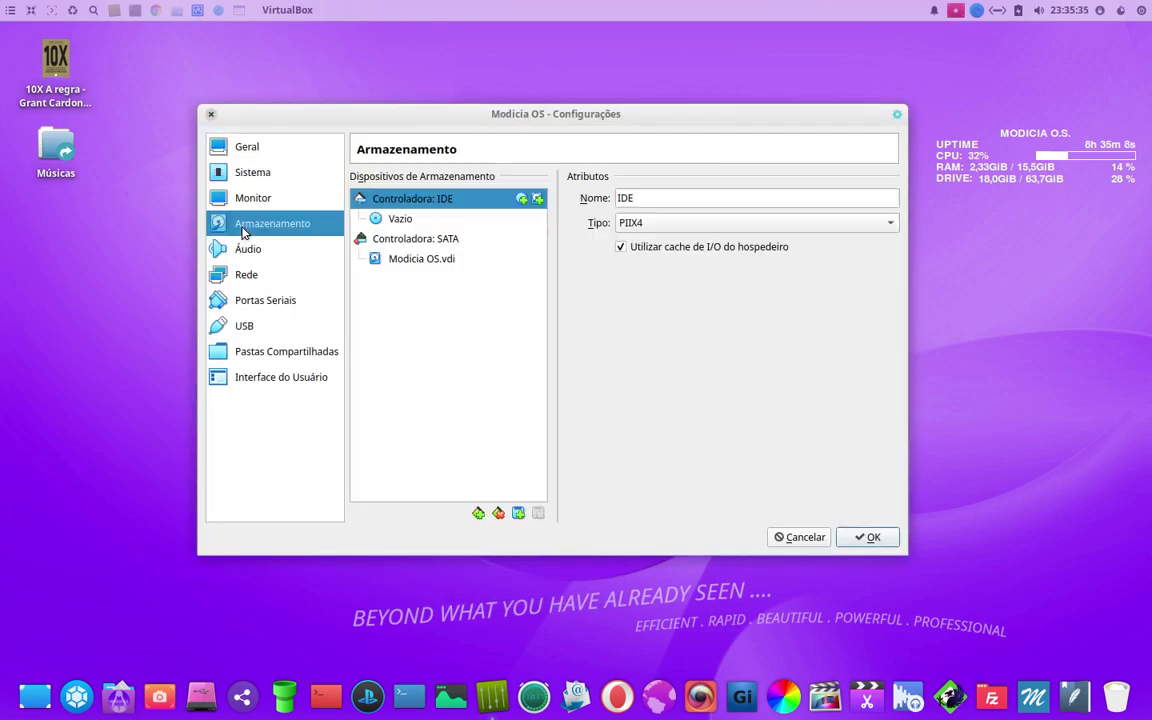
pyautogui.click(413, 221)
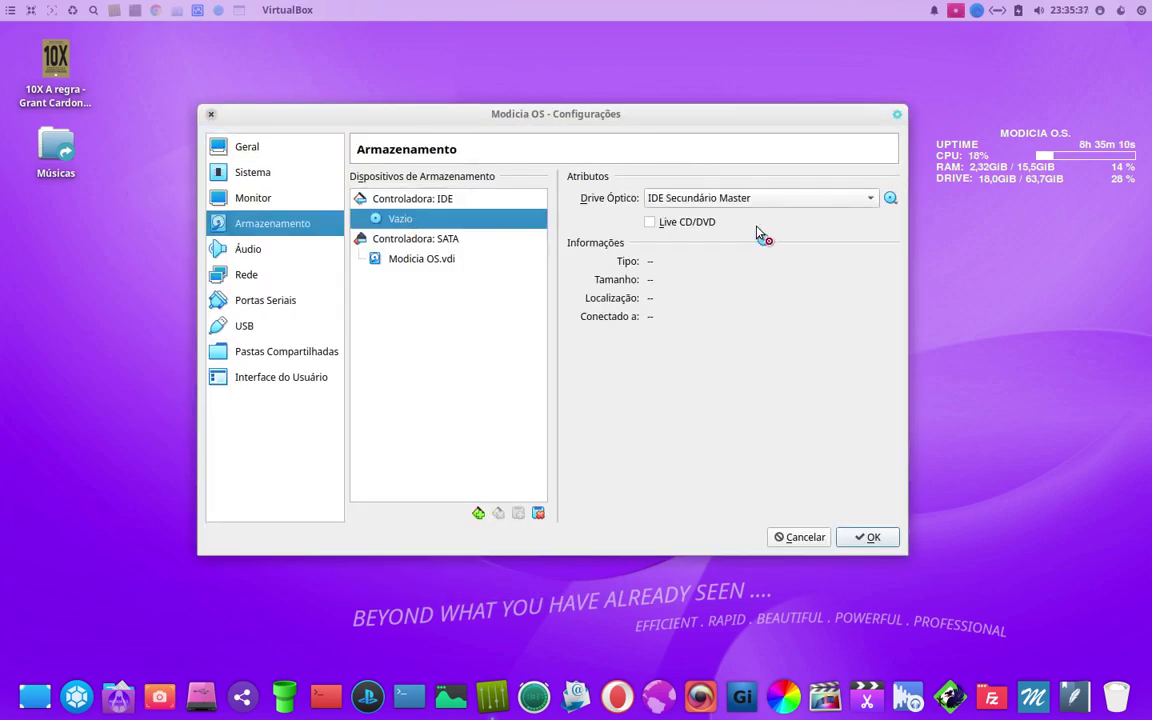
pyautogui.click(891, 199)
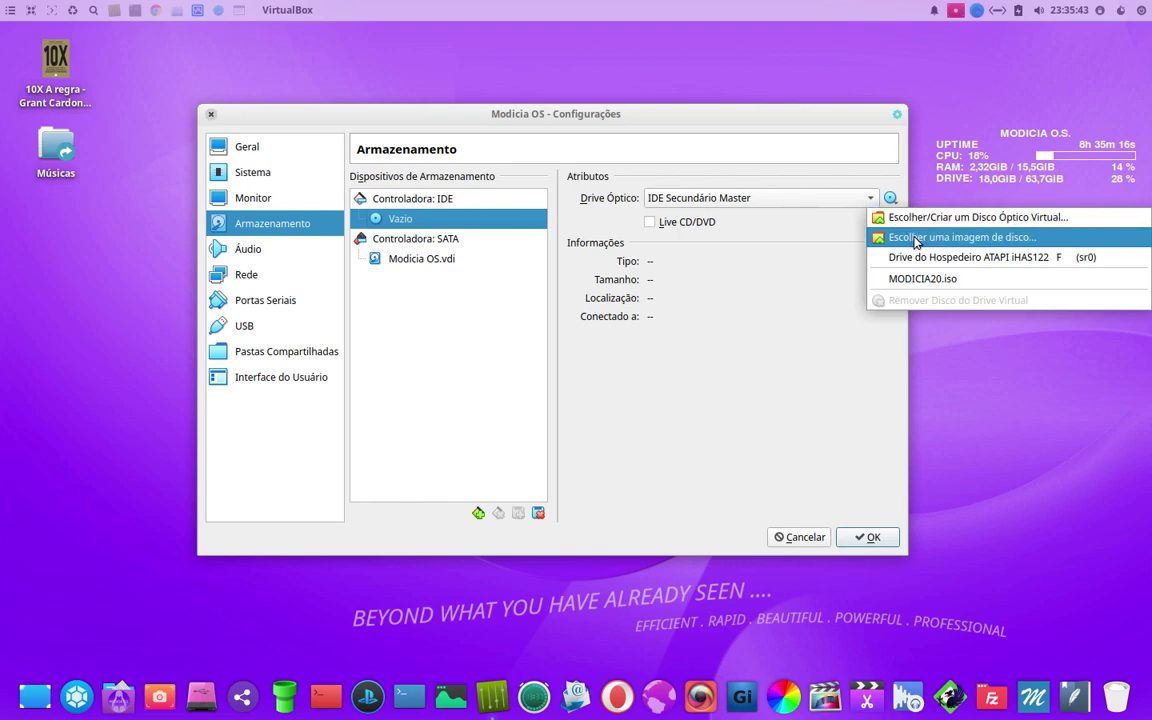
pyautogui.click(922, 238)
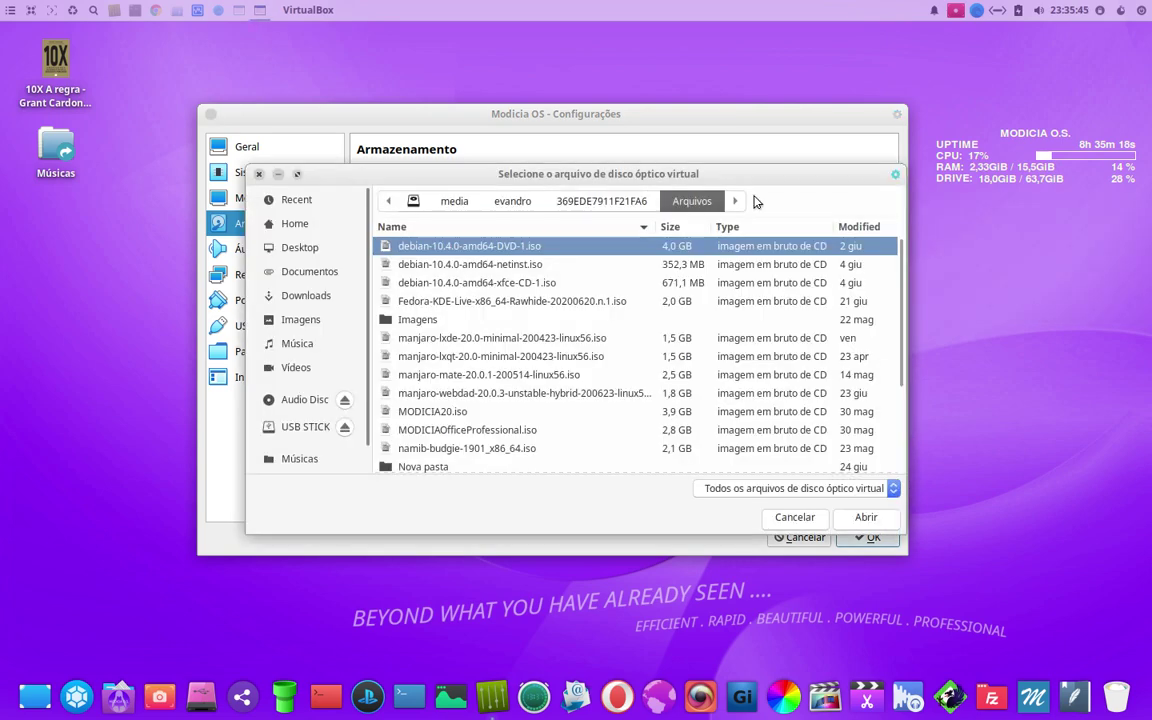
pyautogui.click(590, 412)
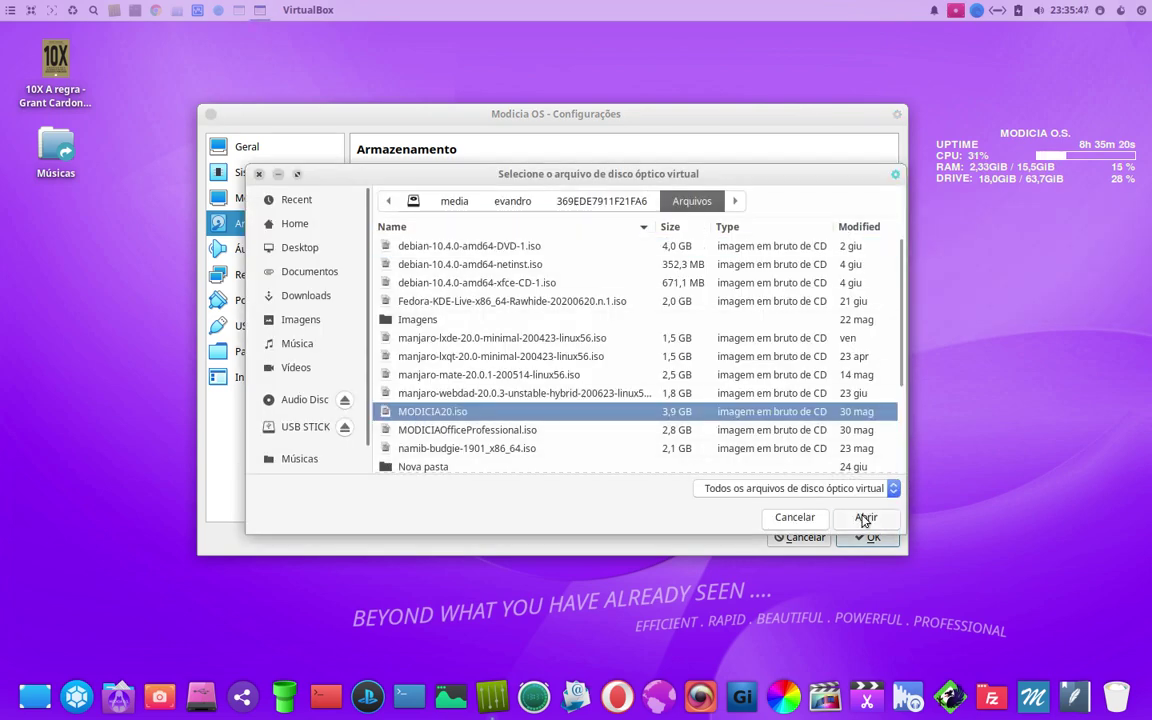
pyautogui.click(866, 517)
pyautogui.click(866, 537)
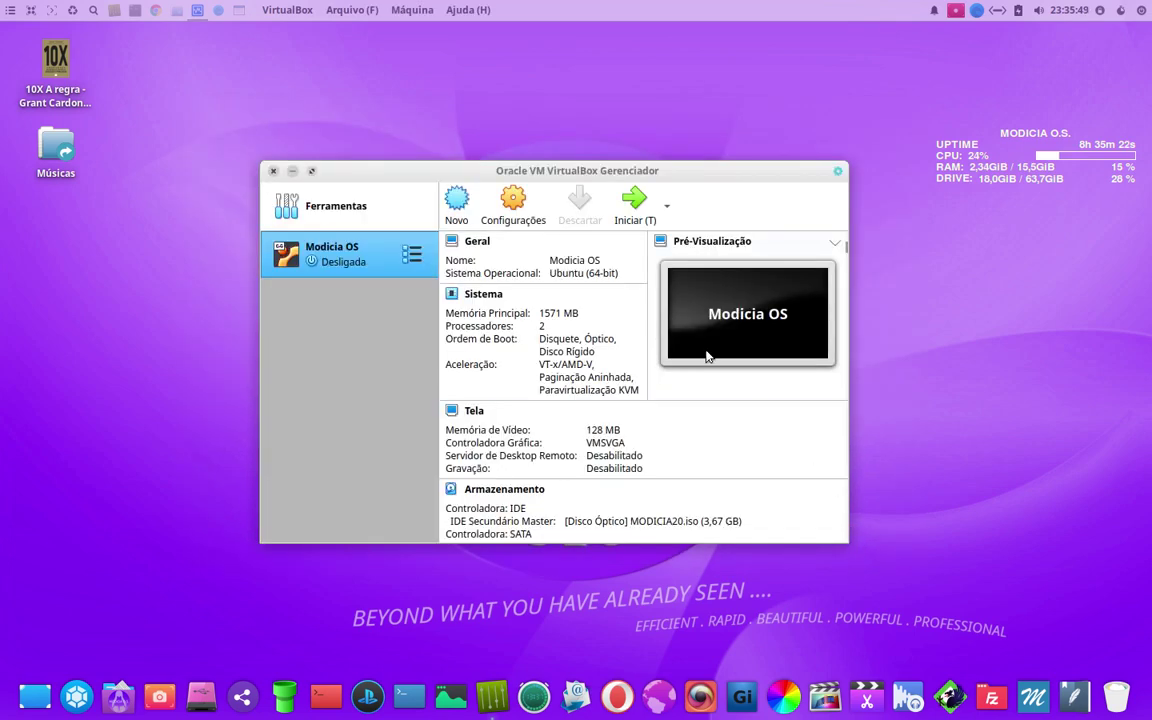
pyautogui.click(633, 205)
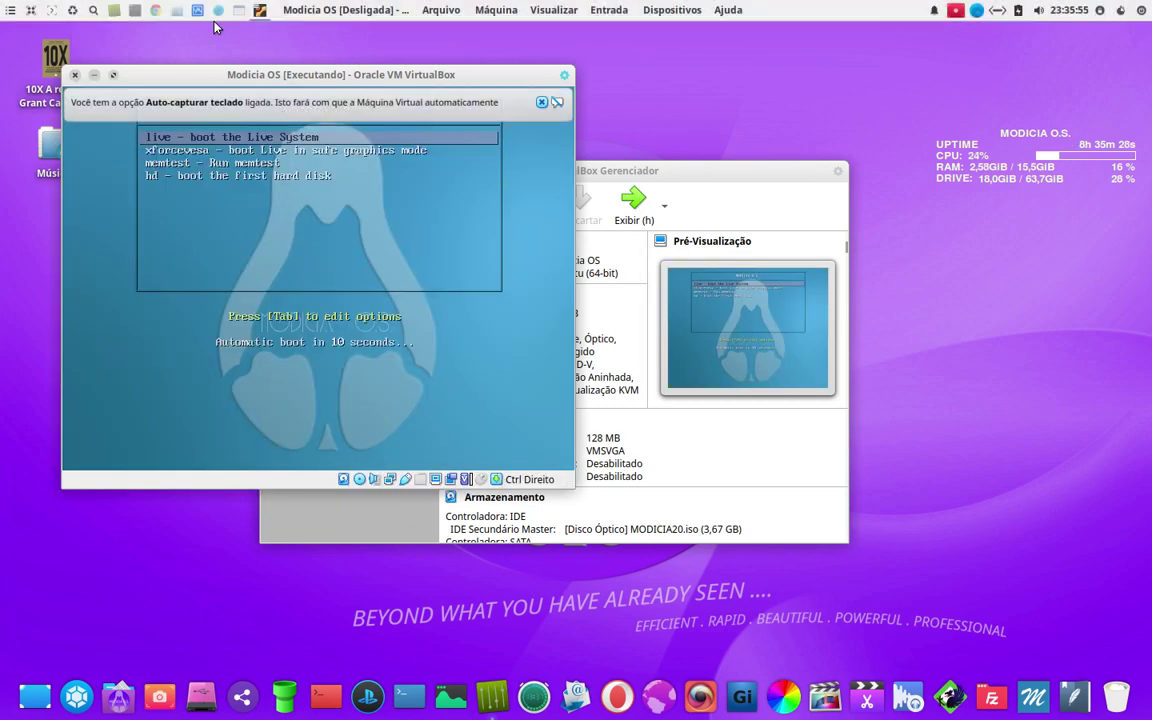
pyautogui.click(74, 74)
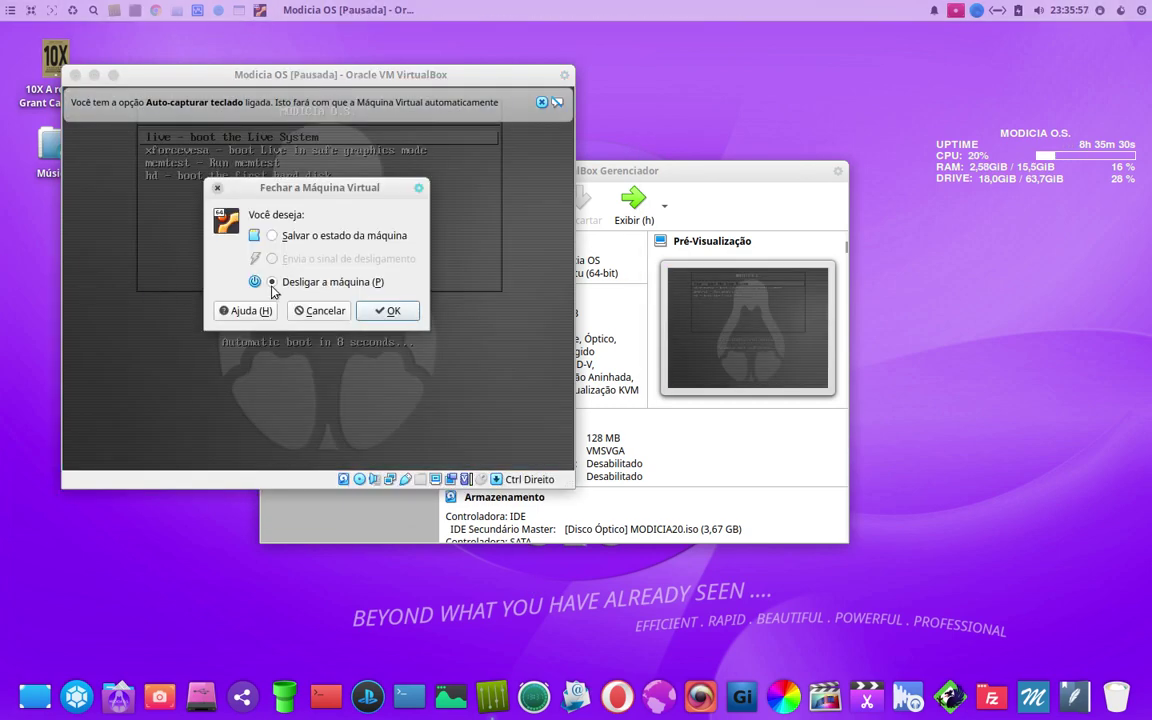
pyautogui.click(386, 311)
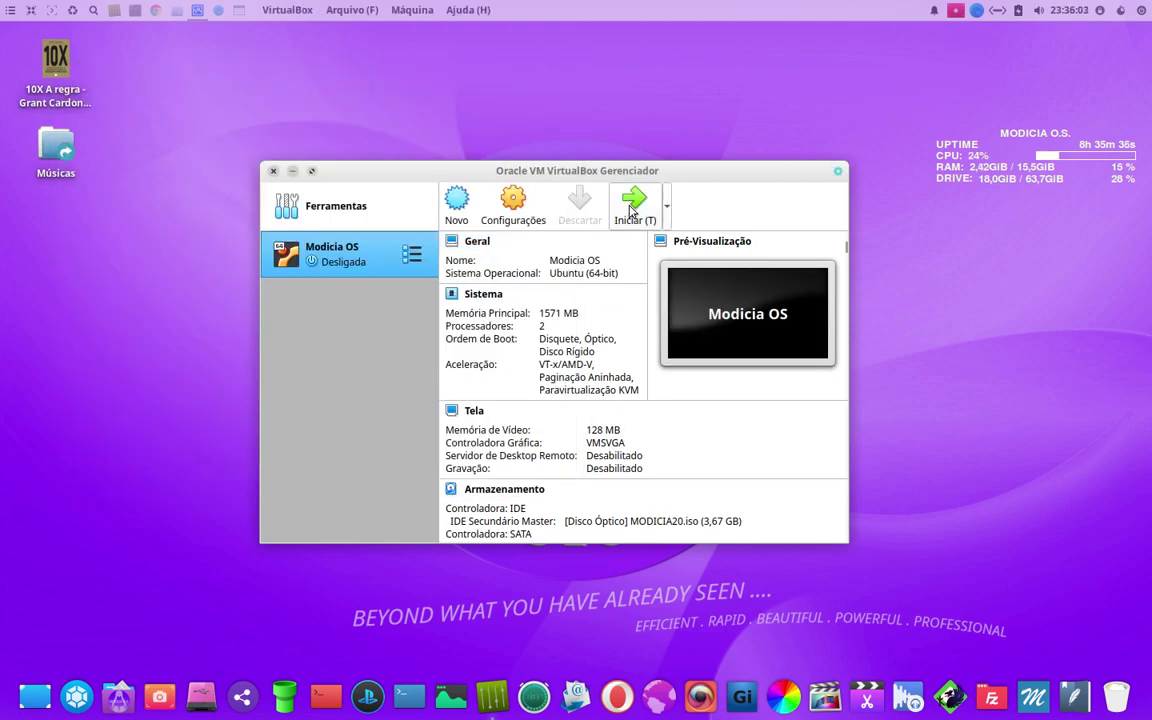
# Start the Modicia OS VM and stop the boot menu countdown on the live entry.
pyautogui.click(631, 208)
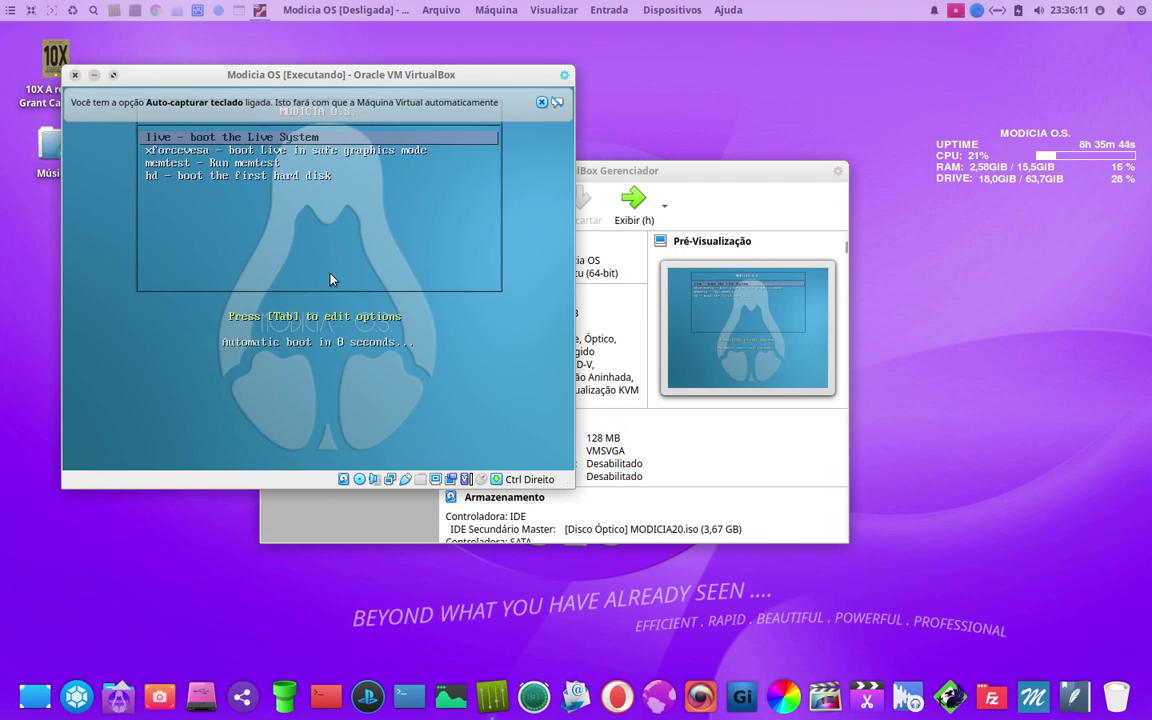
pyautogui.press('Down')
pyautogui.press('Down')
pyautogui.press('Down')
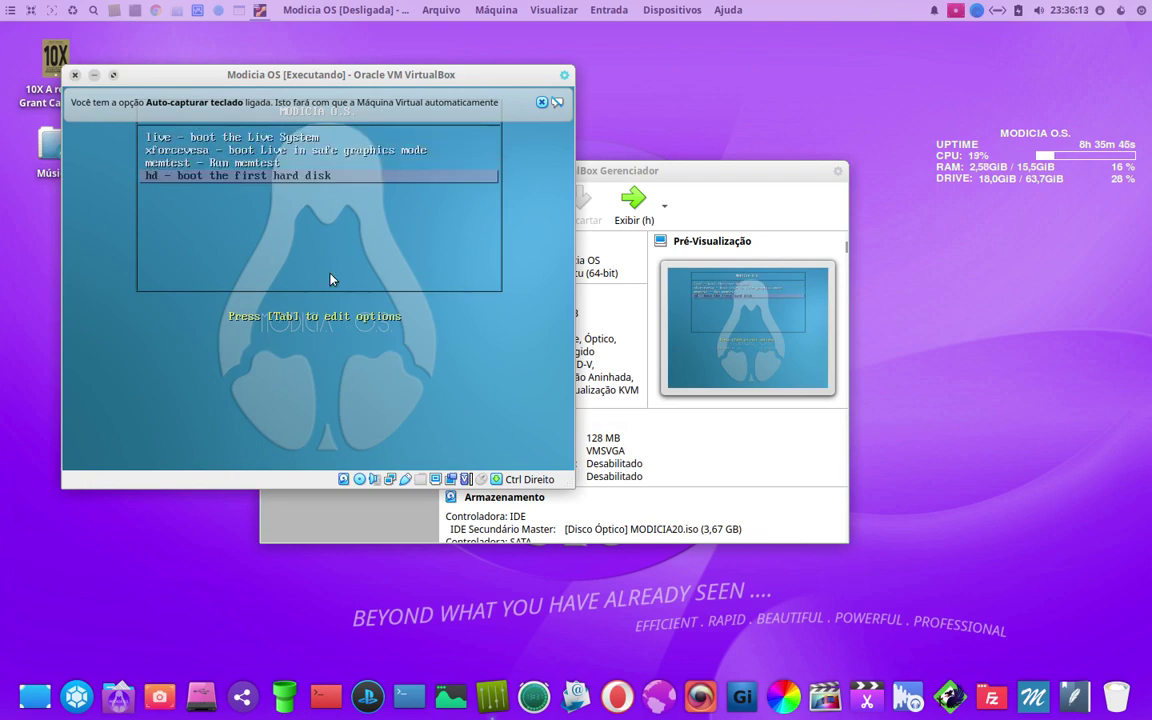
pyautogui.press('Up')
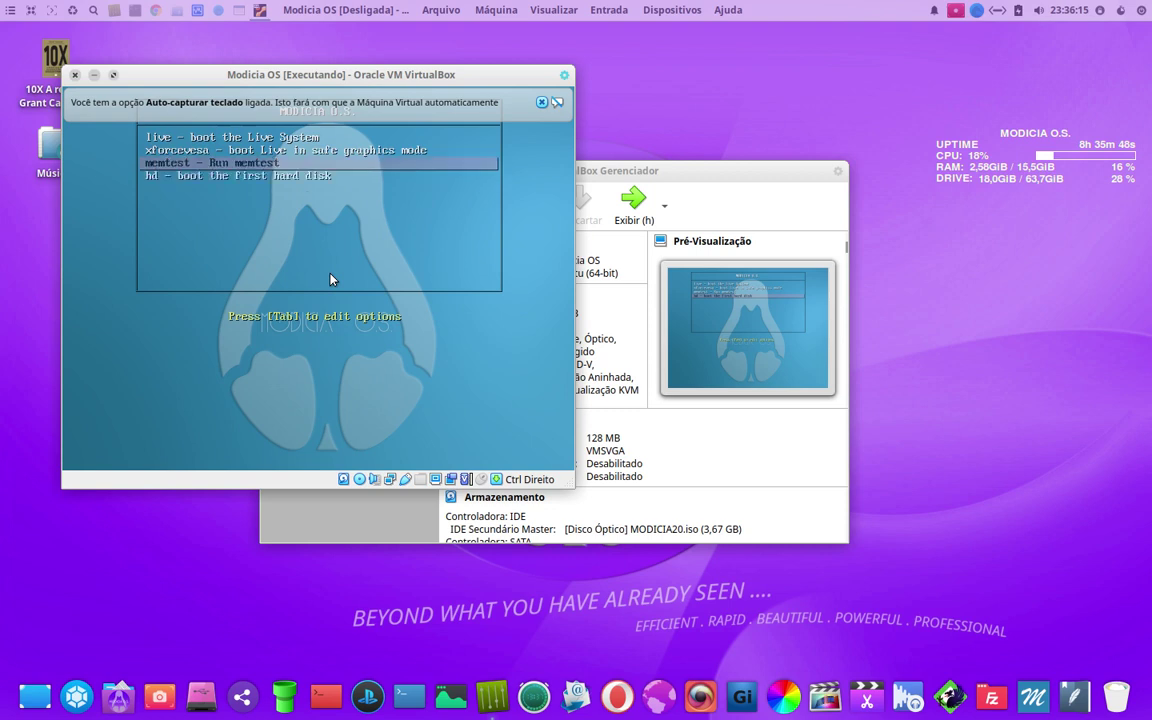
pyautogui.press('Up')
pyautogui.press('Up')
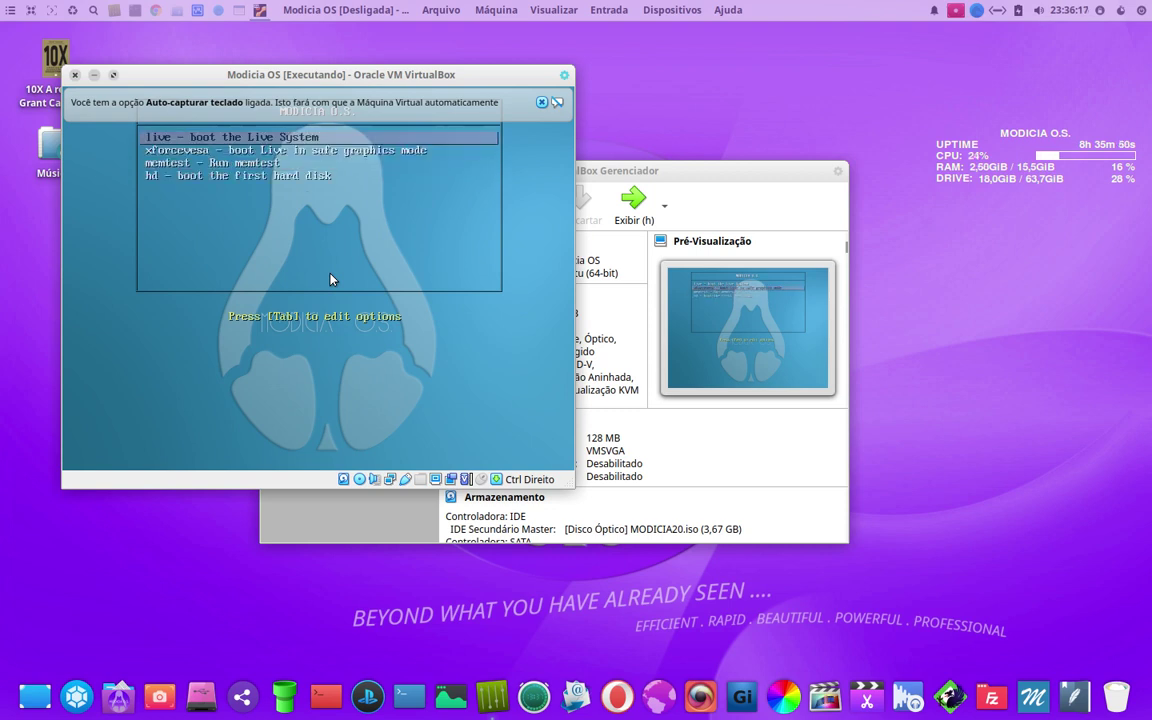
pyautogui.press('Down')
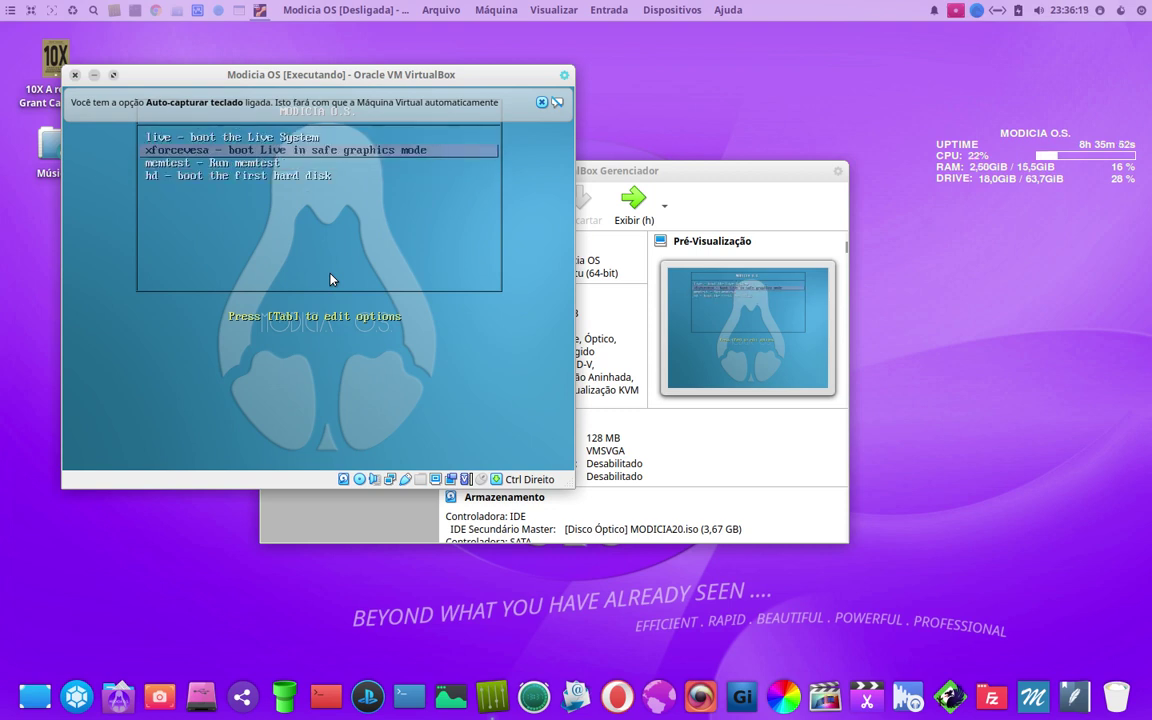
pyautogui.press('Up')
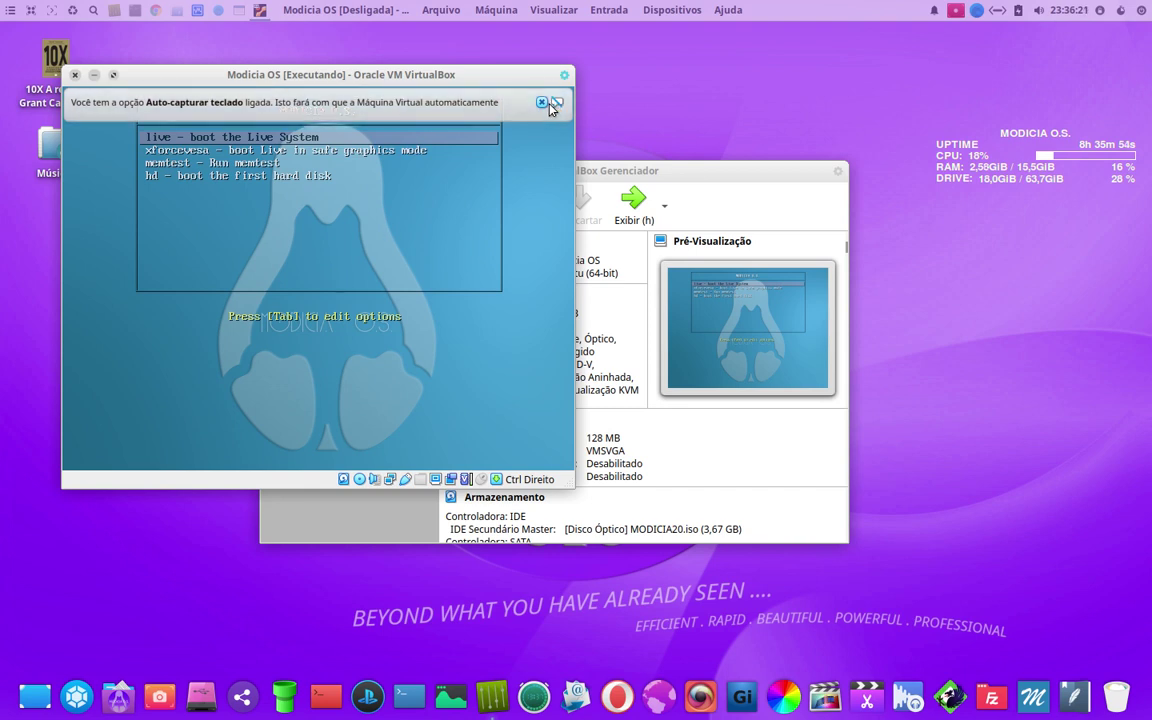
# Dismiss the keyboard auto-capture notice and step through the MODICIA O.S. boot entries.
pyautogui.click(541, 102)
pyautogui.press('Down')
pyautogui.press('Down')
pyautogui.press('Down')
pyautogui.press('Up')
pyautogui.press('Up')
pyautogui.press('Down')
pyautogui.press('Up')
pyautogui.press('Down')
pyautogui.press('Up')
pyautogui.press('Up')
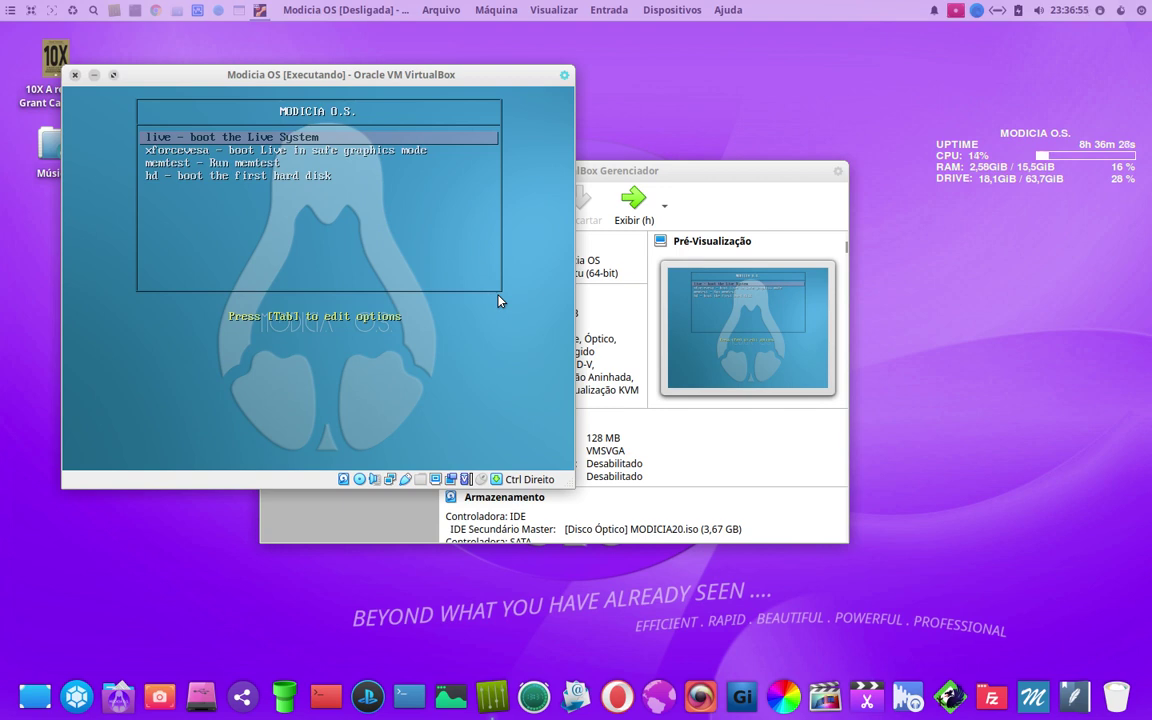
# Review the boot entries down through xforcevesa, memtest and hd.
pyautogui.press('Down')
pyautogui.press('Up')
pyautogui.press('Down')
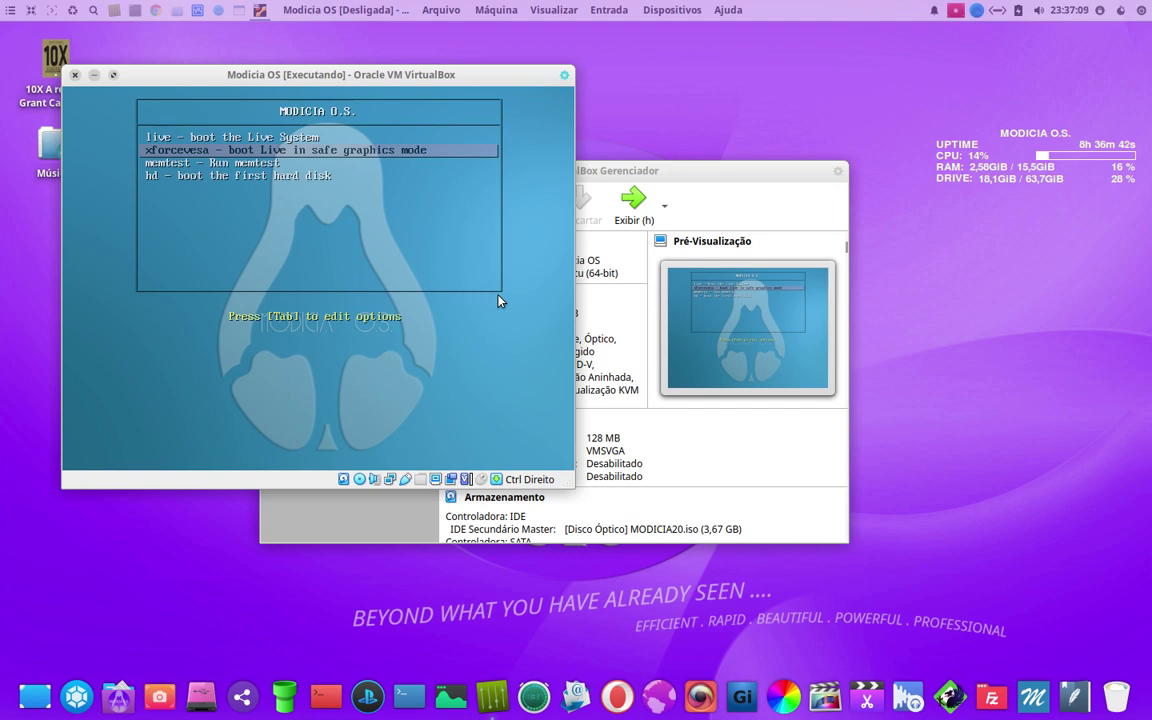
pyautogui.press('Down')
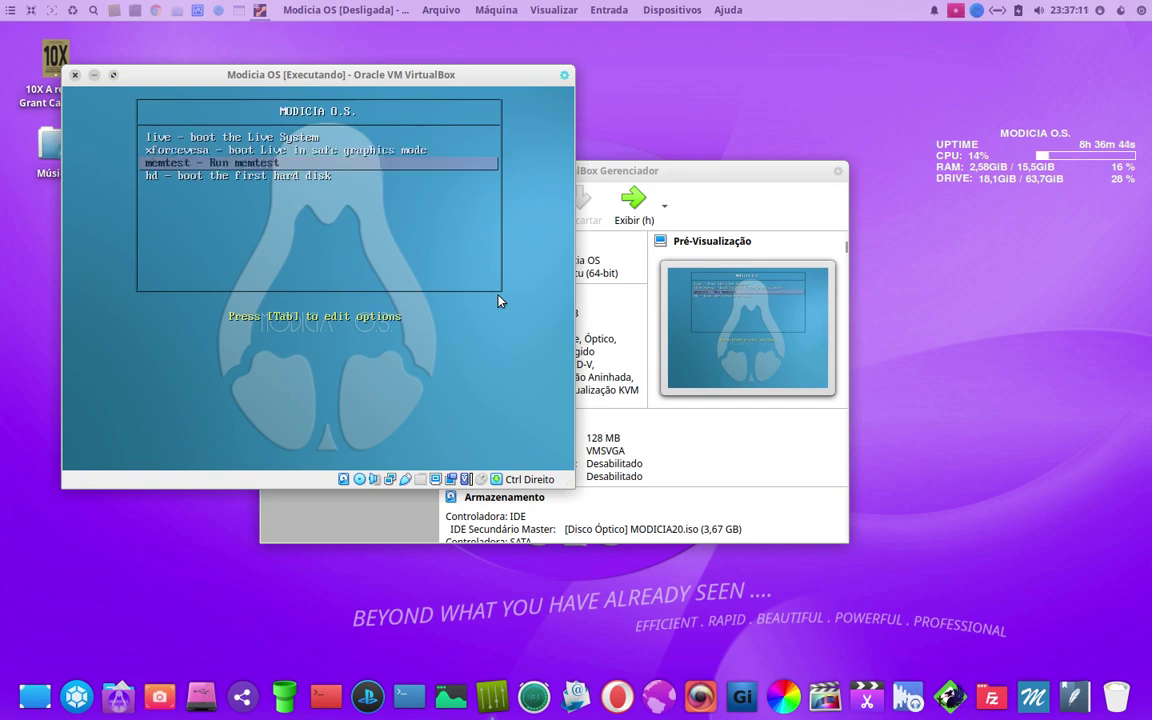
pyautogui.press('Down')
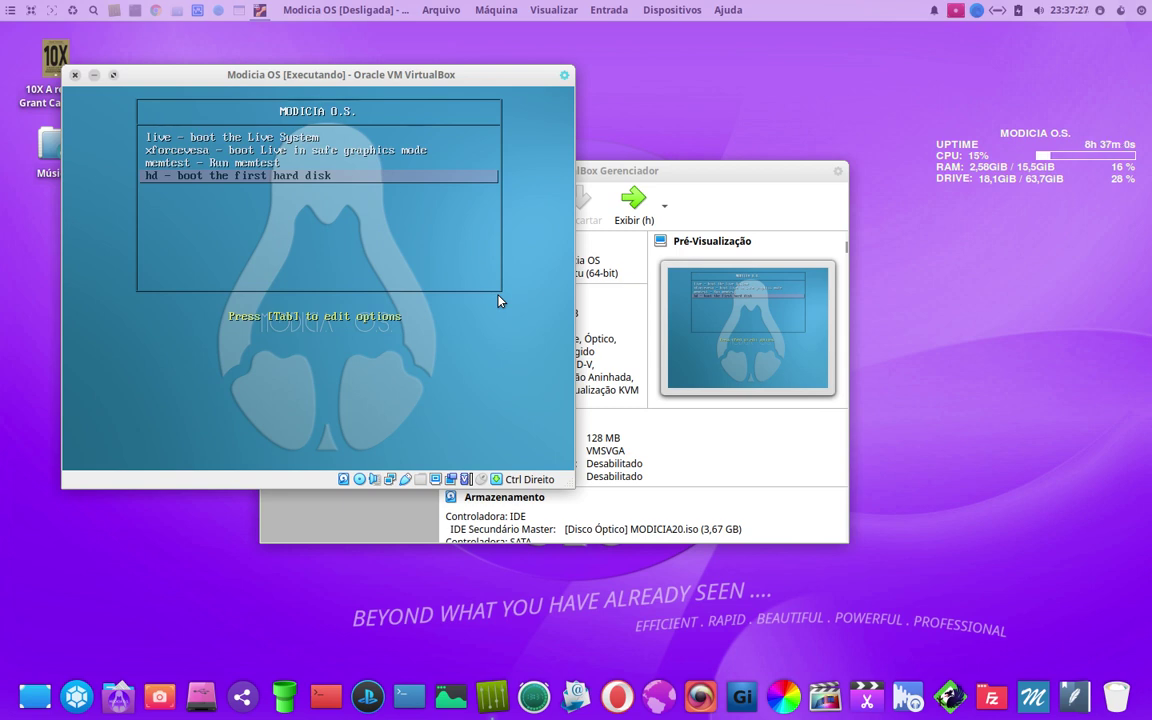
# Return to the live entry and boot the Live System.
pyautogui.press('Up')
pyautogui.press('Down')
pyautogui.press('Up')
pyautogui.press('Up')
pyautogui.press('Up')
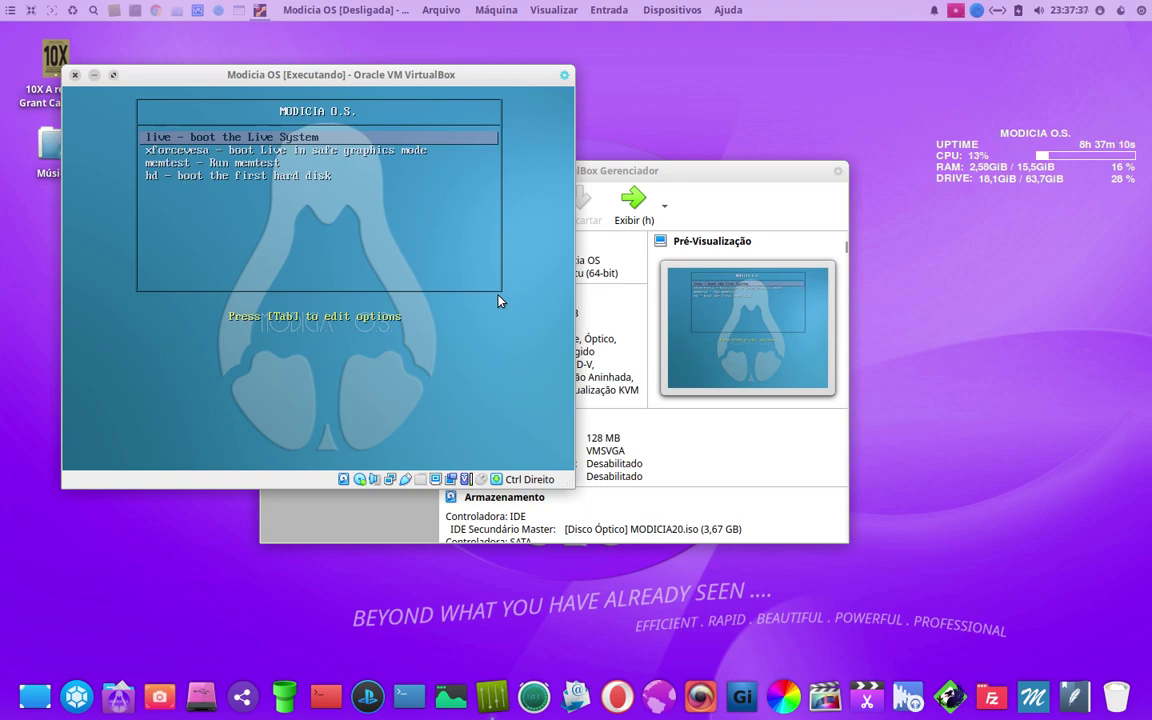
pyautogui.press('Return')
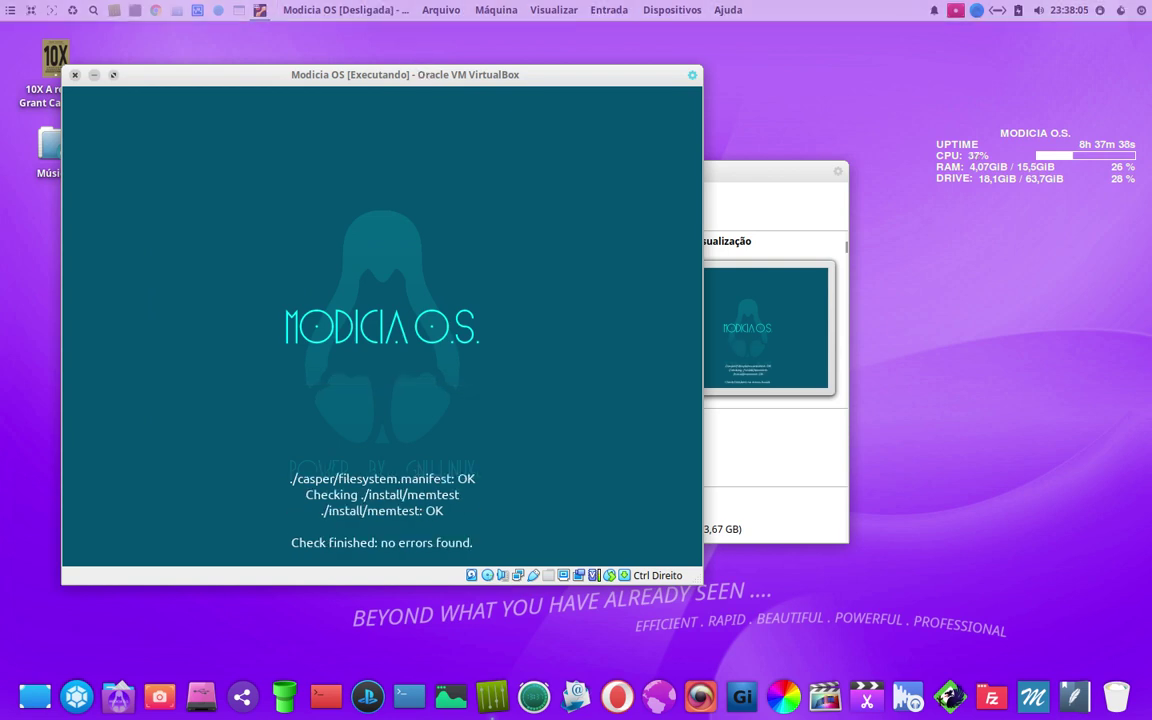
# Wait for the live disc check to report no errors, then refocus the VM window.
pyautogui.click(543, 50)
pyautogui.click(490, 72)
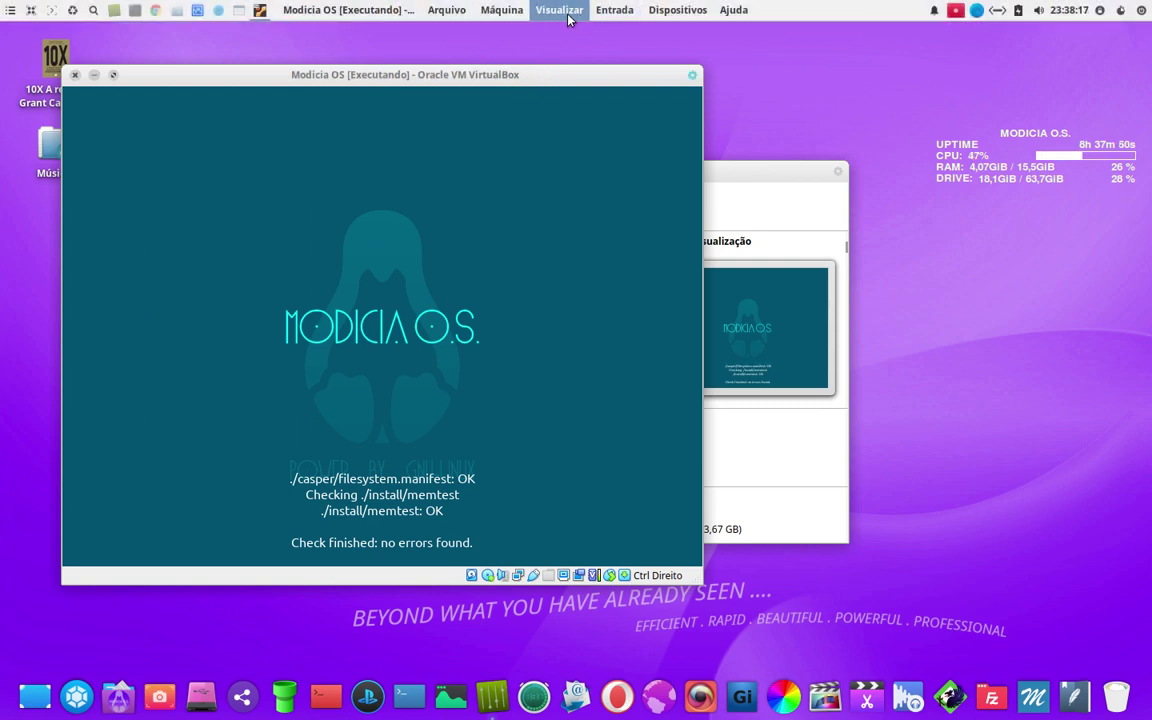
# Browse the VirtualBox Manager's Máquina menu, dismiss it, and return to the running Modicia OS VM.
pyautogui.click(728, 178)
pyautogui.click(433, 10)
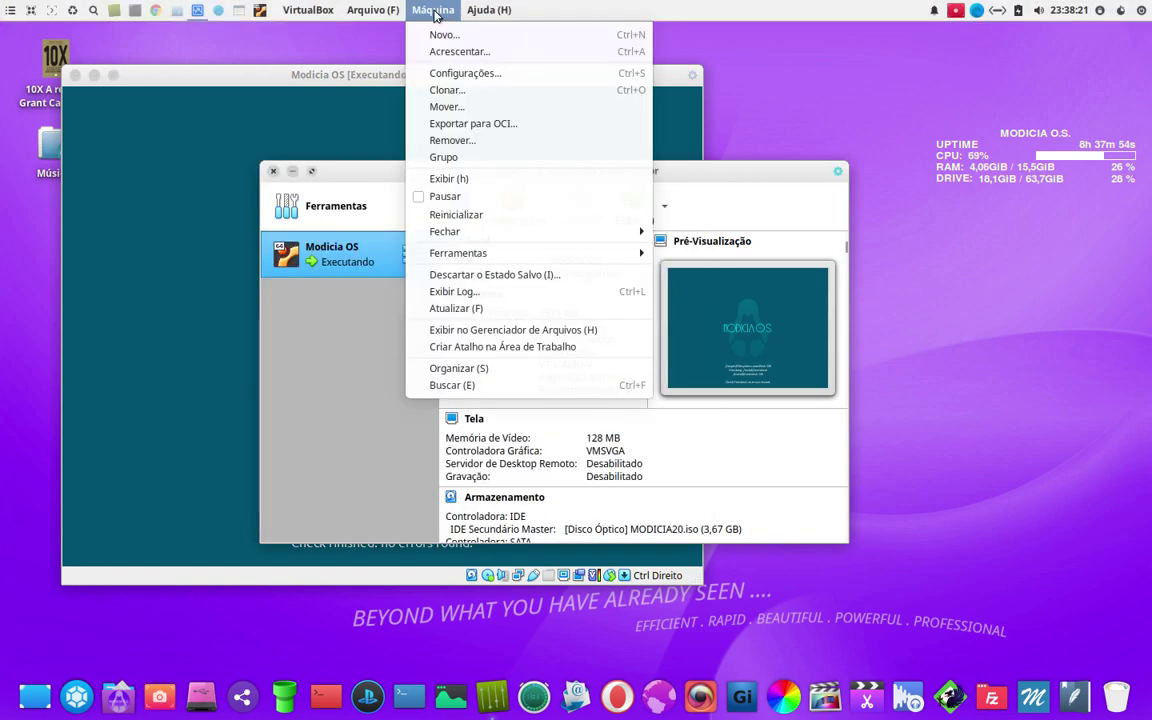
pyautogui.moveTo(405, 10)
pyautogui.click(738, 175)
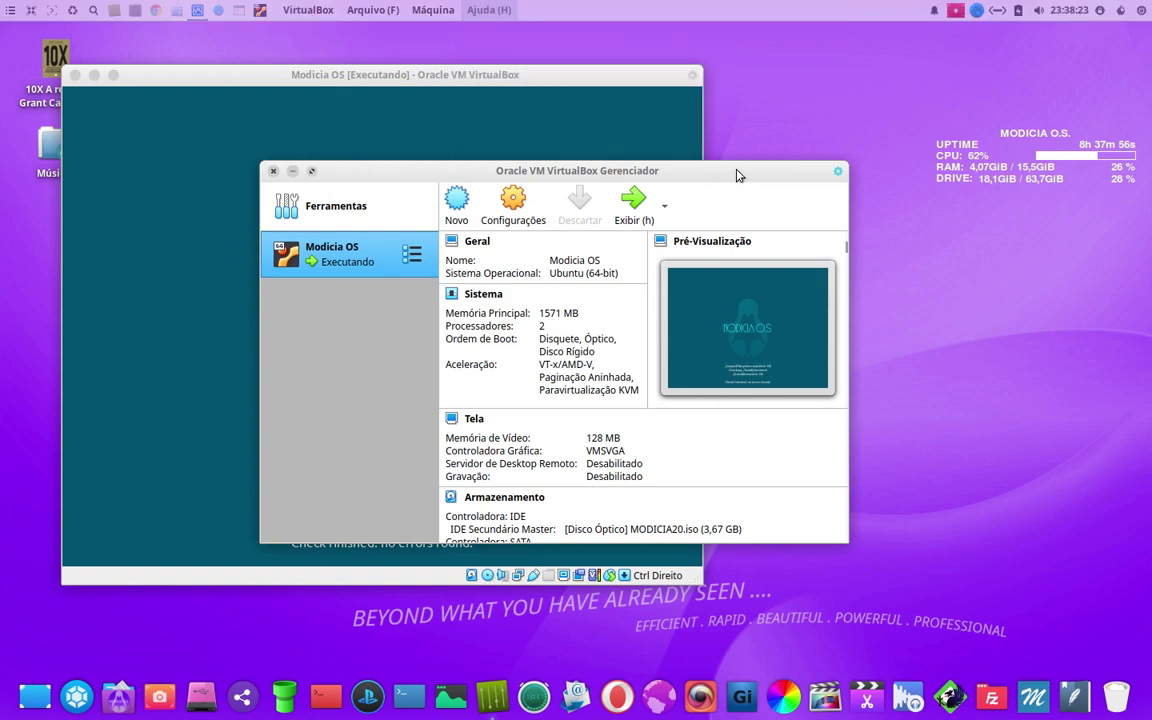
pyautogui.click(460, 74)
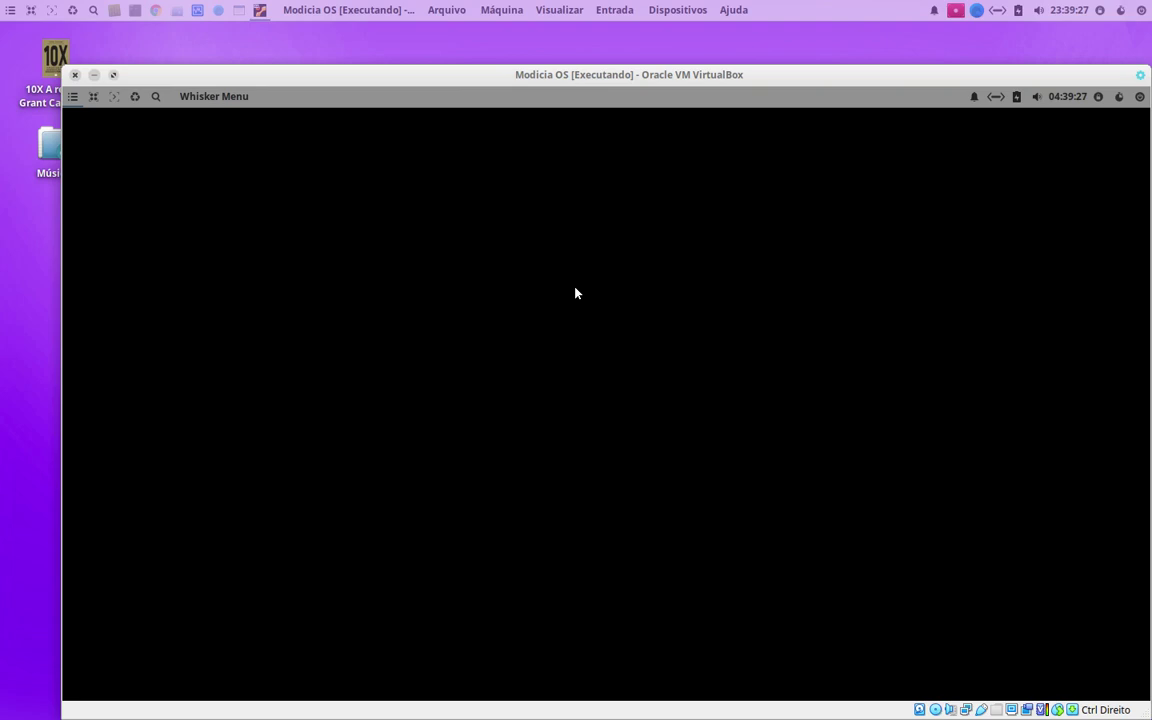
# Open and dismiss the guest Whisker Menu, then return focus to the Modicia OS VM window.
pyautogui.press('super')
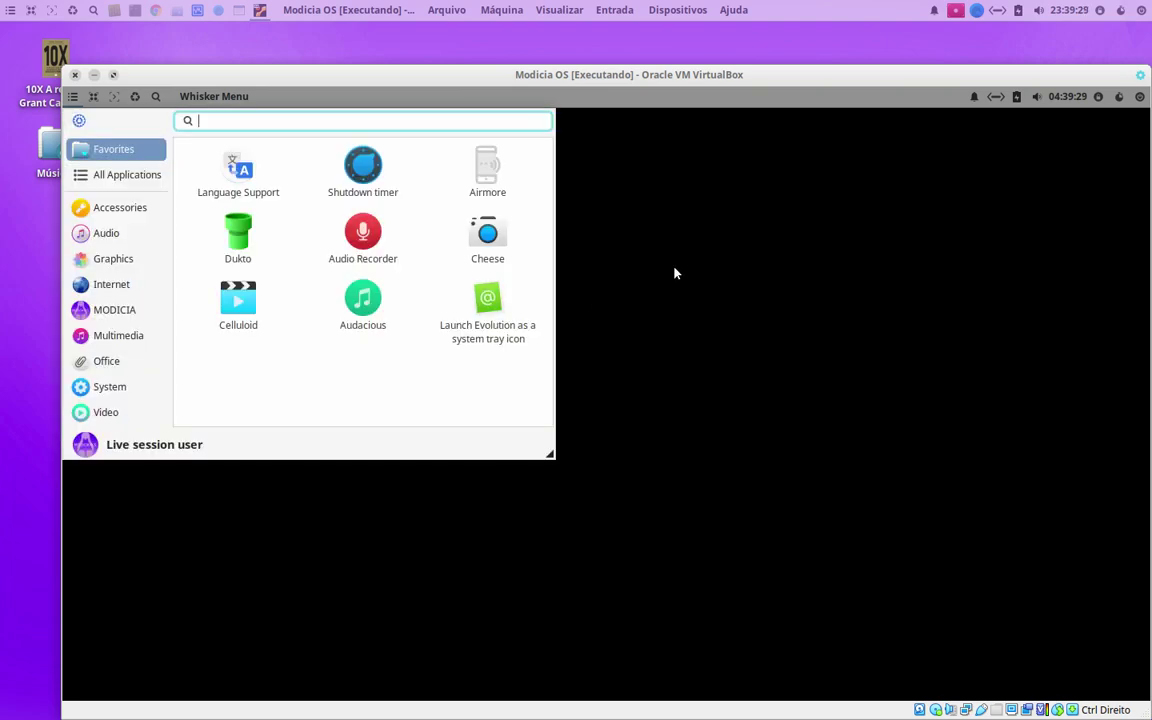
pyautogui.click(683, 266)
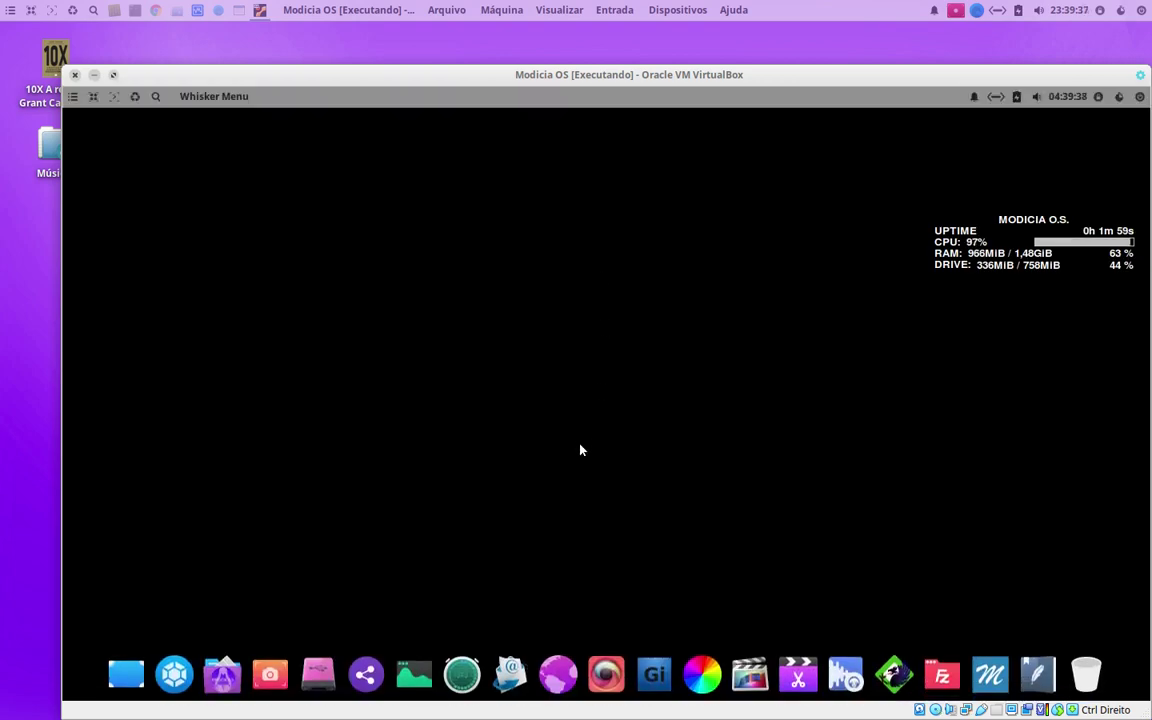
pyautogui.click(2, 230)
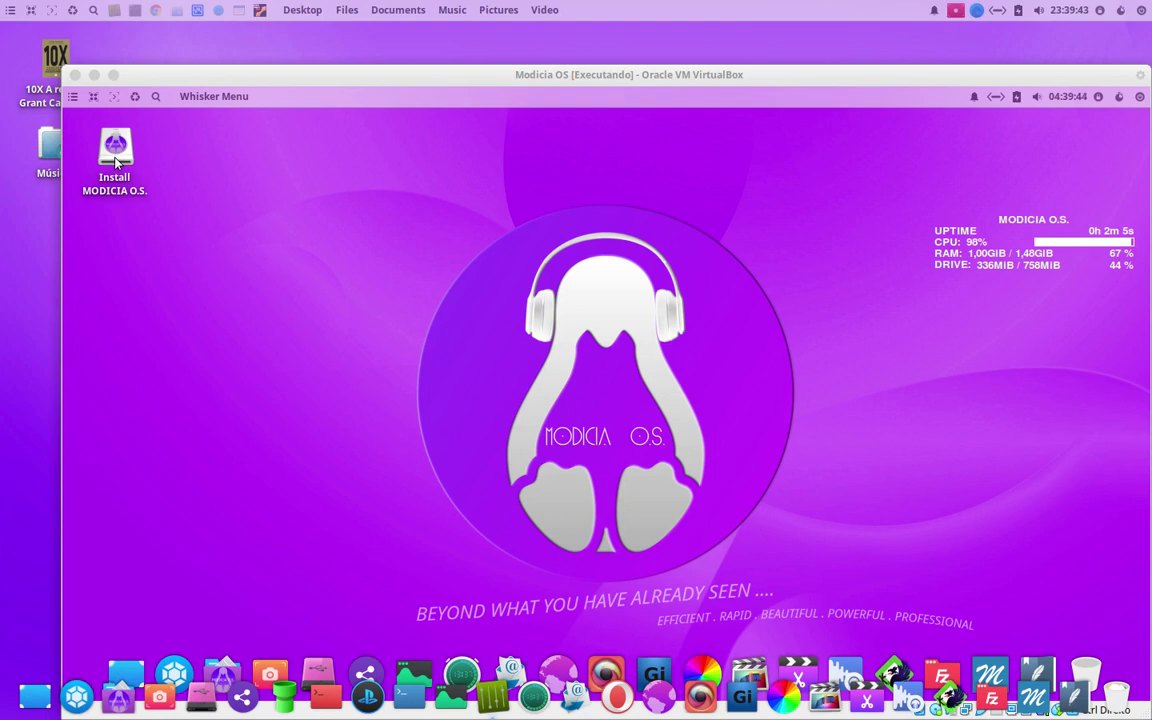
pyautogui.click(285, 325)
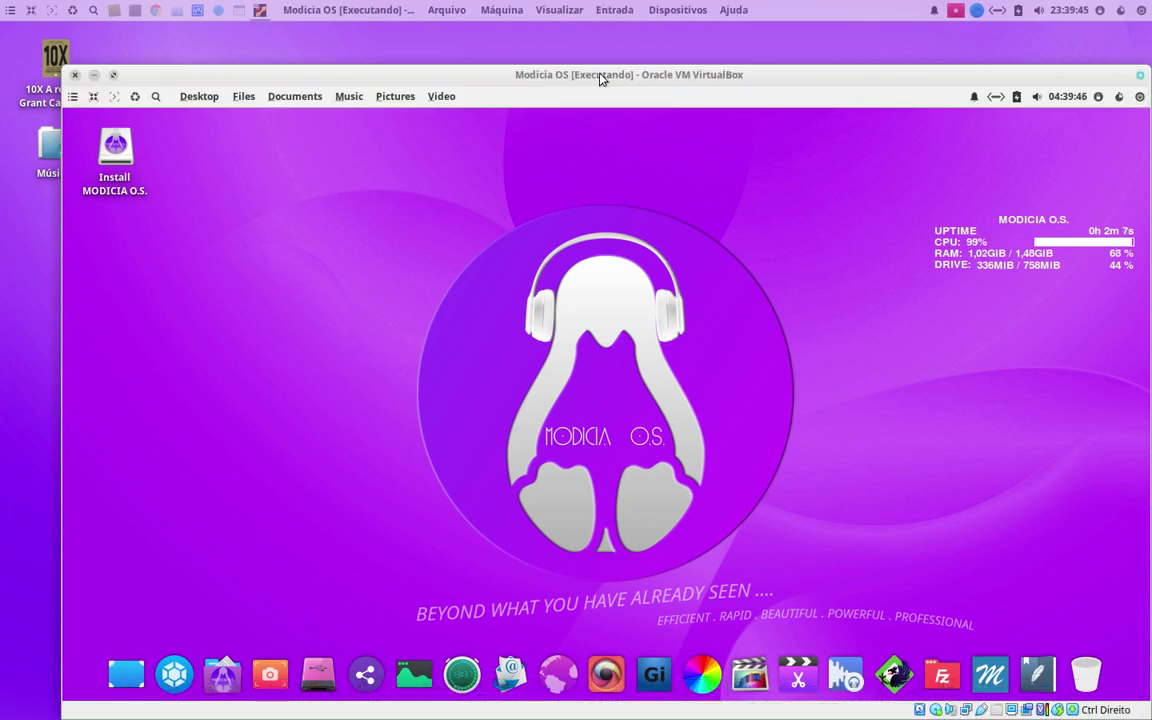
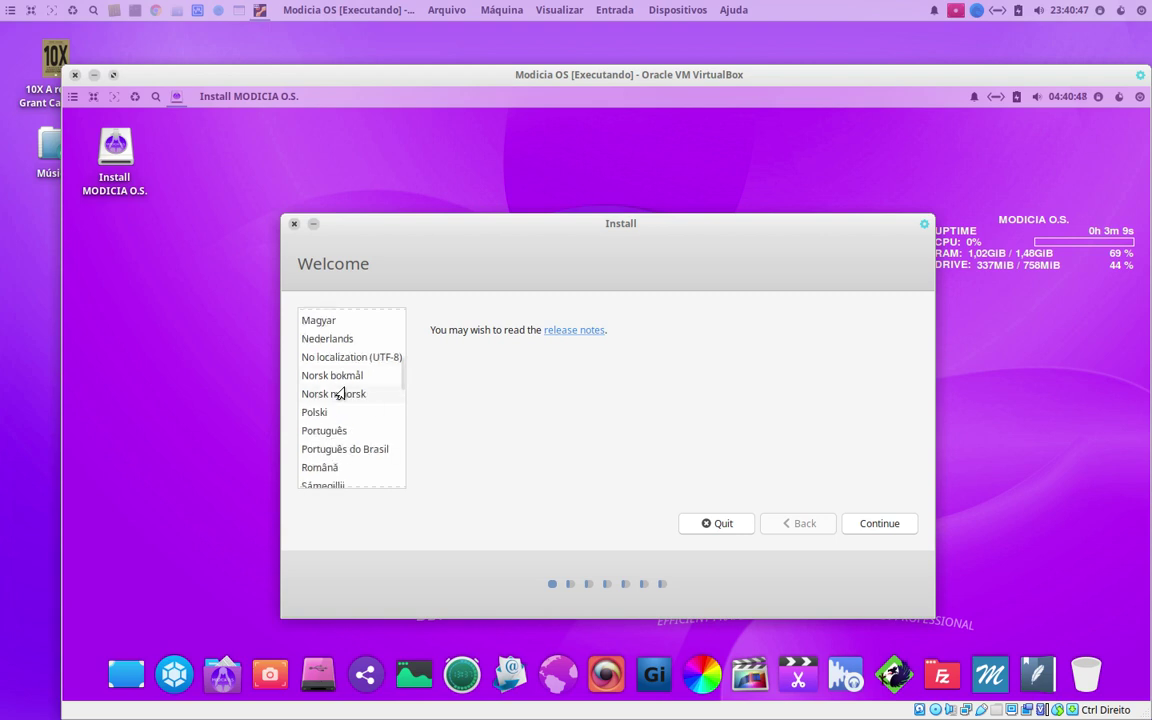
# Choose Português do Brasil as the installer language and continue to the keyboard layout step.
pyautogui.click(340, 420)
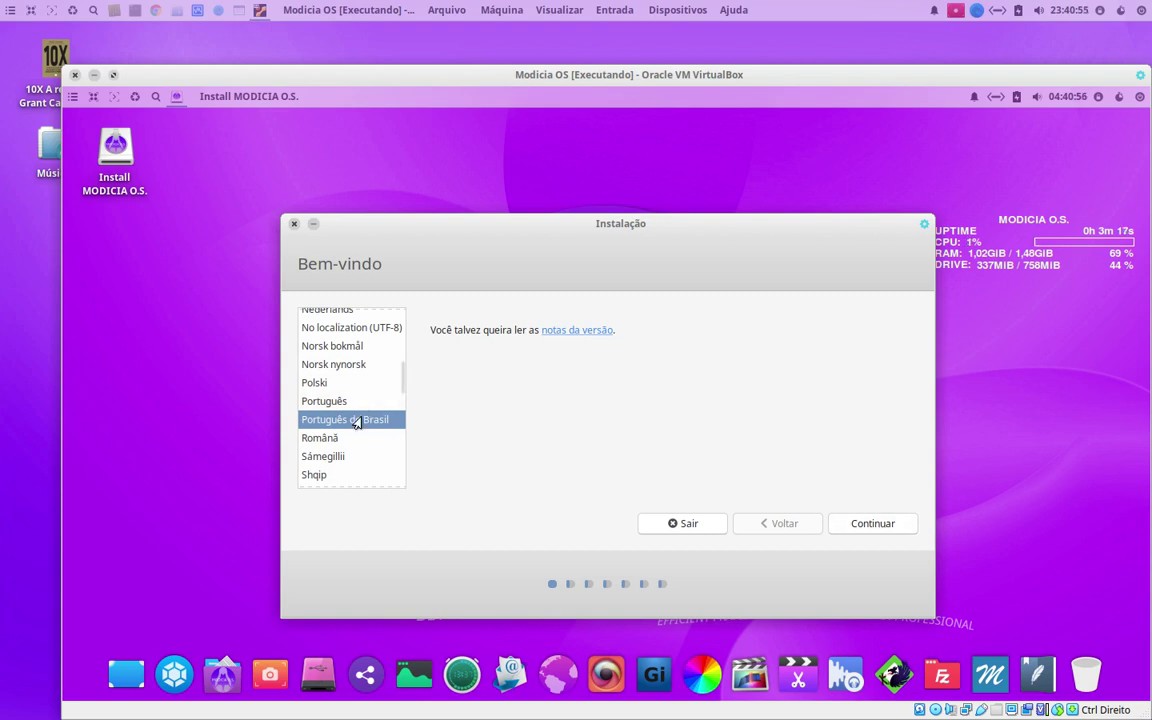
pyautogui.click(870, 528)
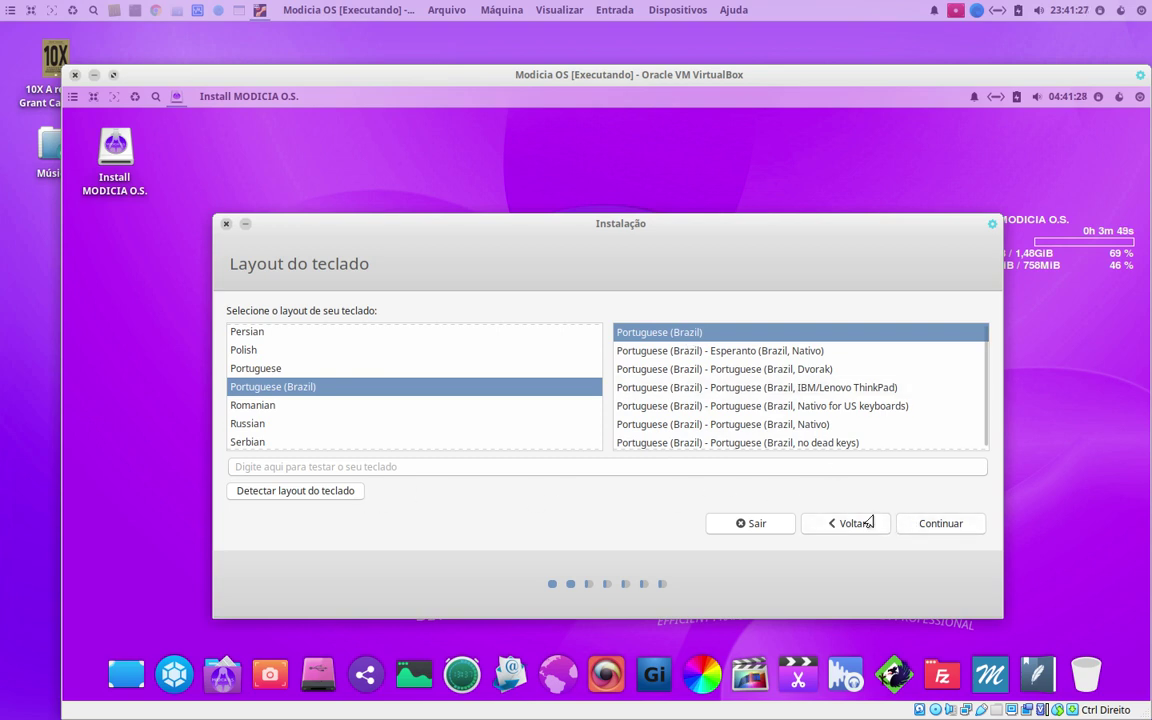
# Accept the keyboard layout and move the Instalação window up and left.
pyautogui.click(933, 528)
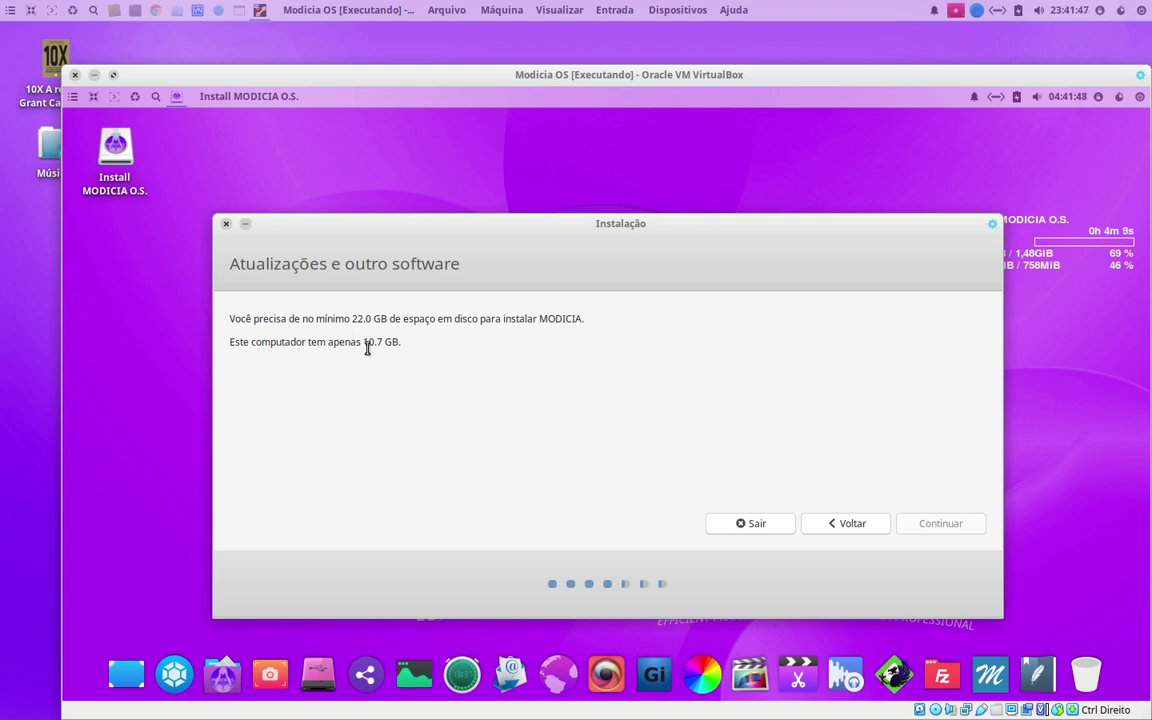
pyautogui.moveTo(498, 223); pyautogui.dragTo(484, 171)
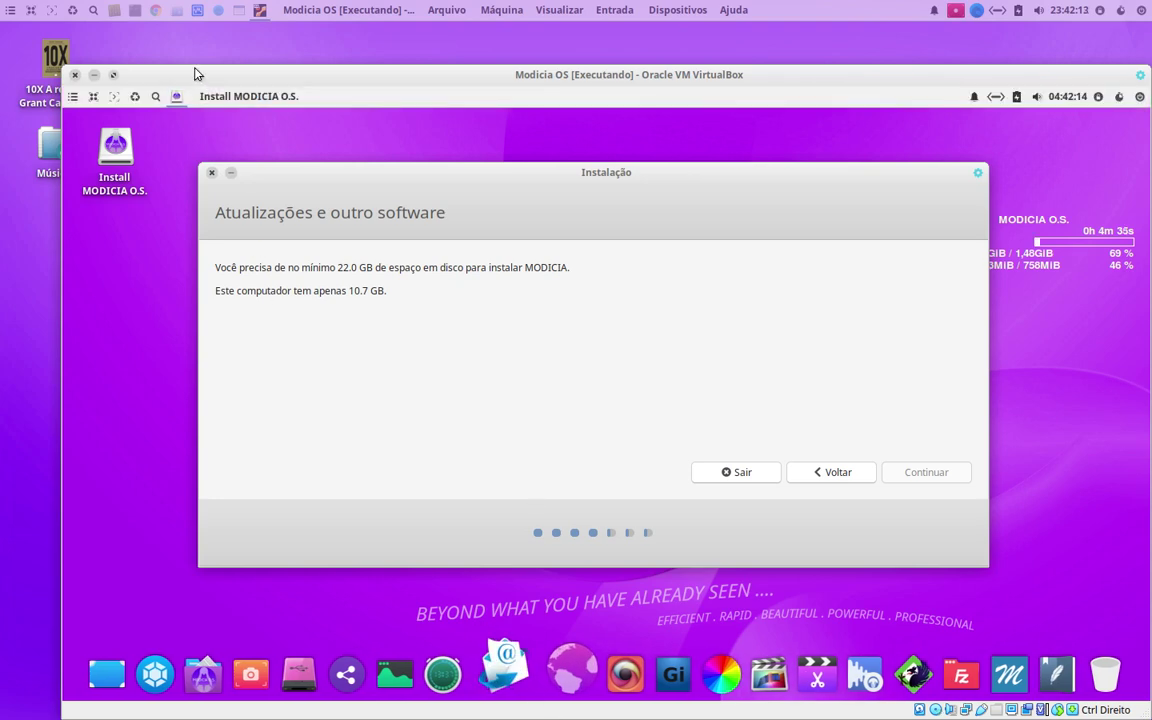
# Minimize the Modicia OS VM window to the VirtualBox Manager, then bring the VM window back.
pyautogui.click(94, 75)
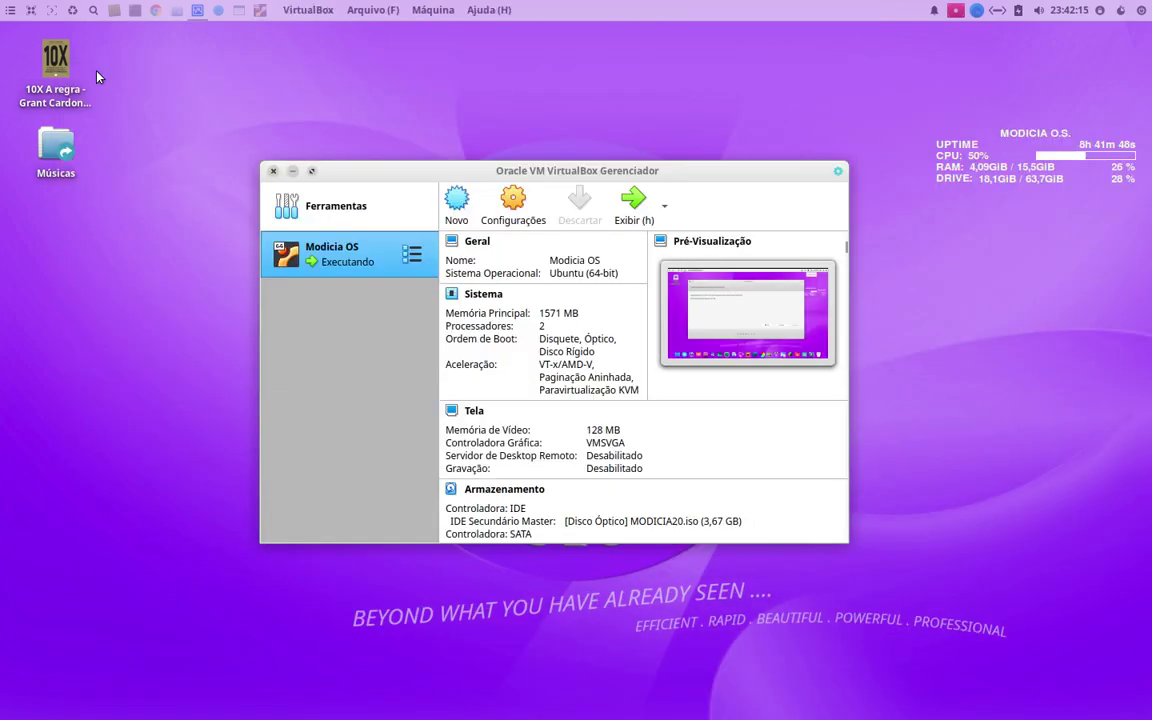
pyautogui.click(956, 11)
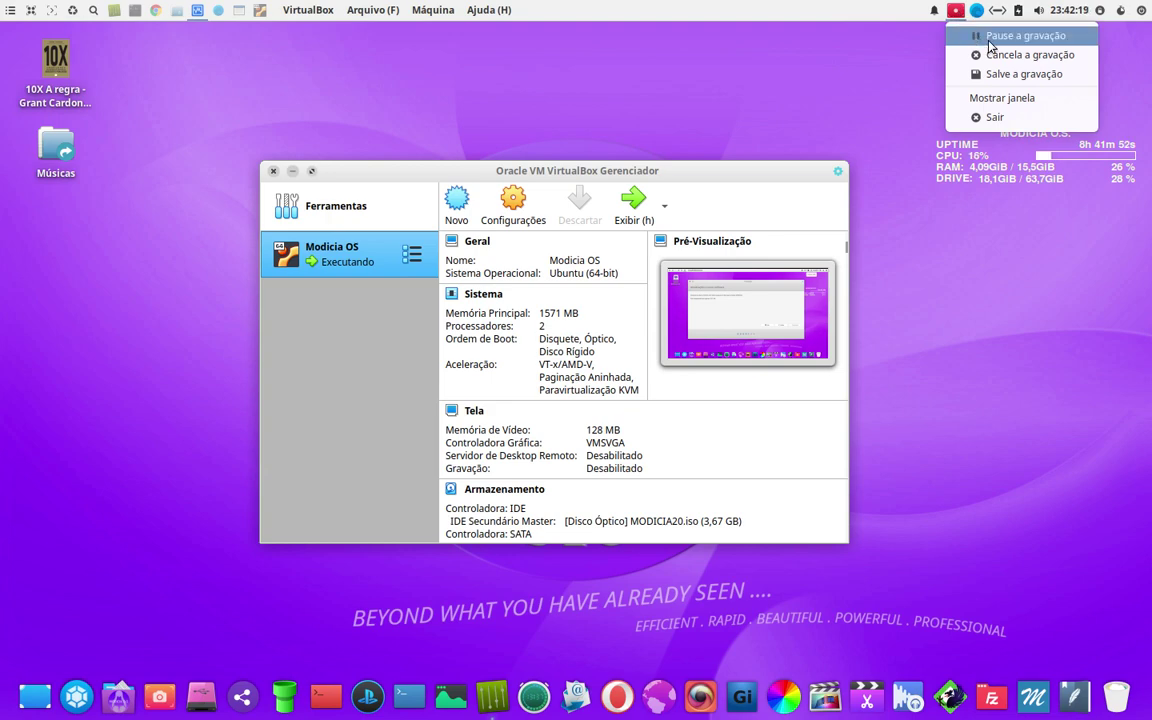
pyautogui.click(990, 45)
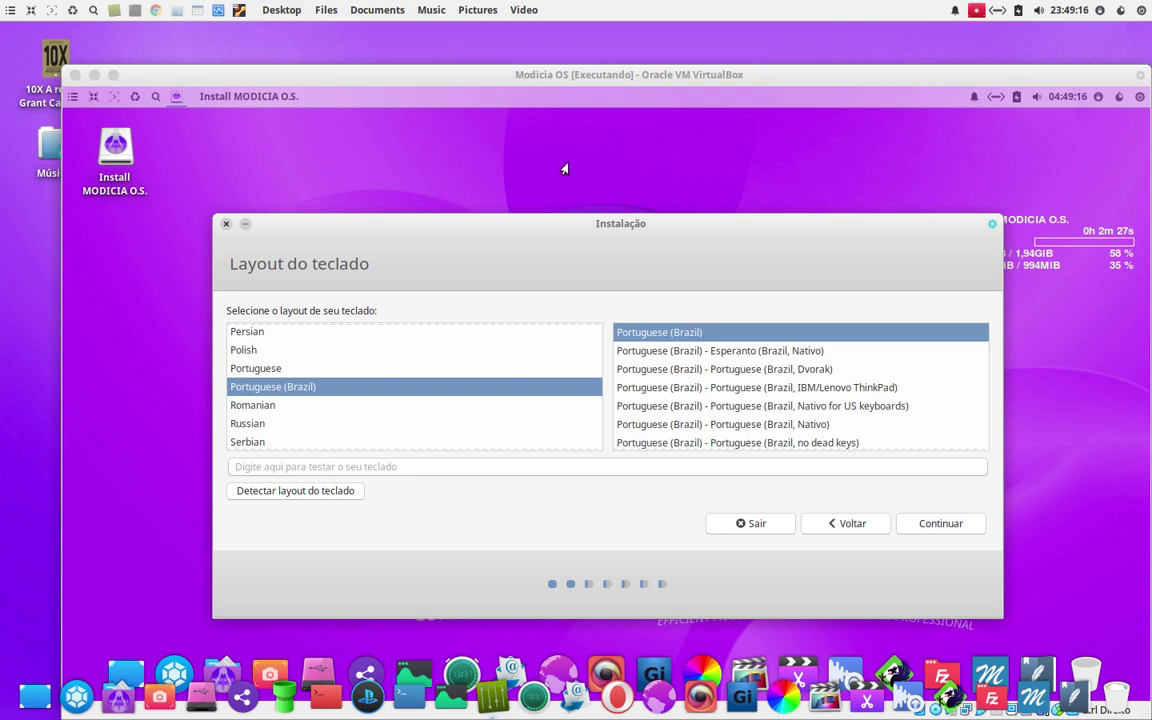
# Reposition the installer window and continue past the Portuguese (Brazil) keyboard layout.
pyautogui.moveTo(571, 227); pyautogui.dragTo(515, 167)
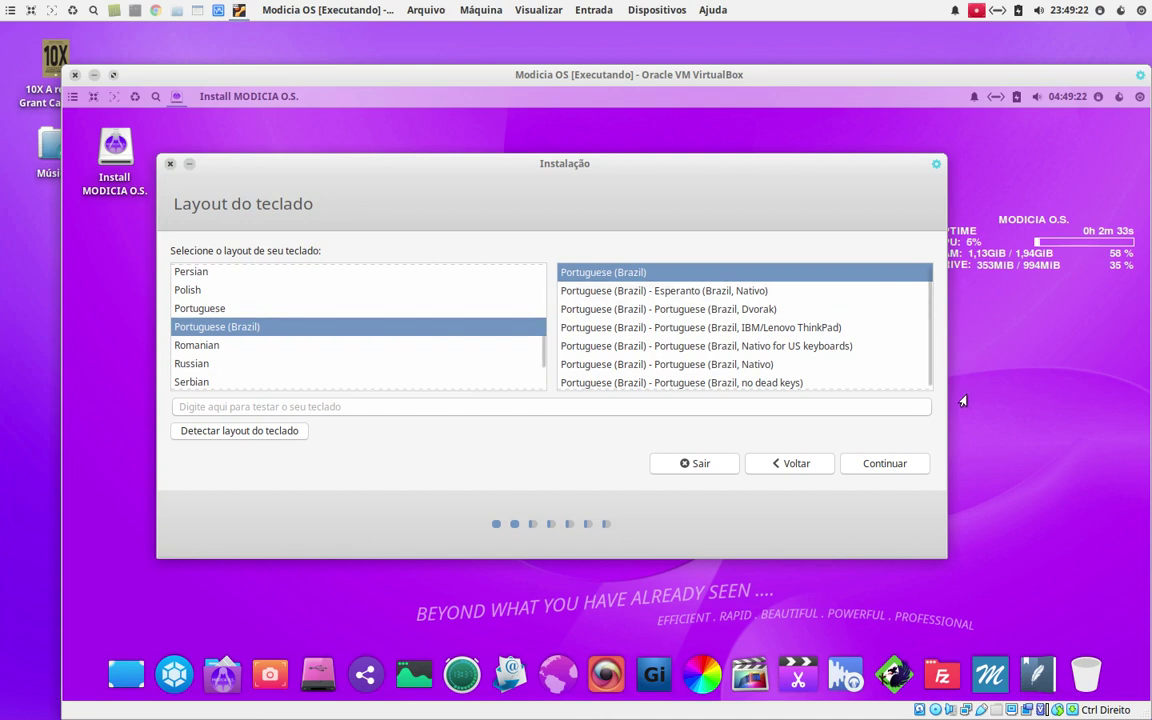
pyautogui.click(877, 465)
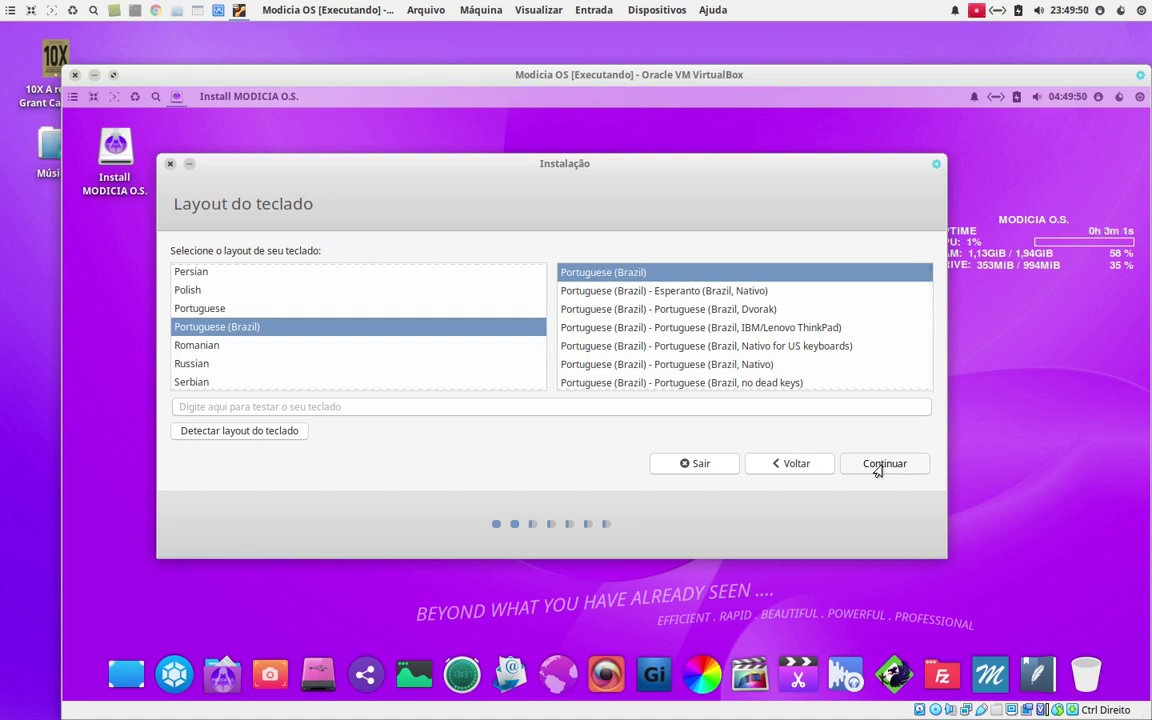
pyautogui.click(876, 465)
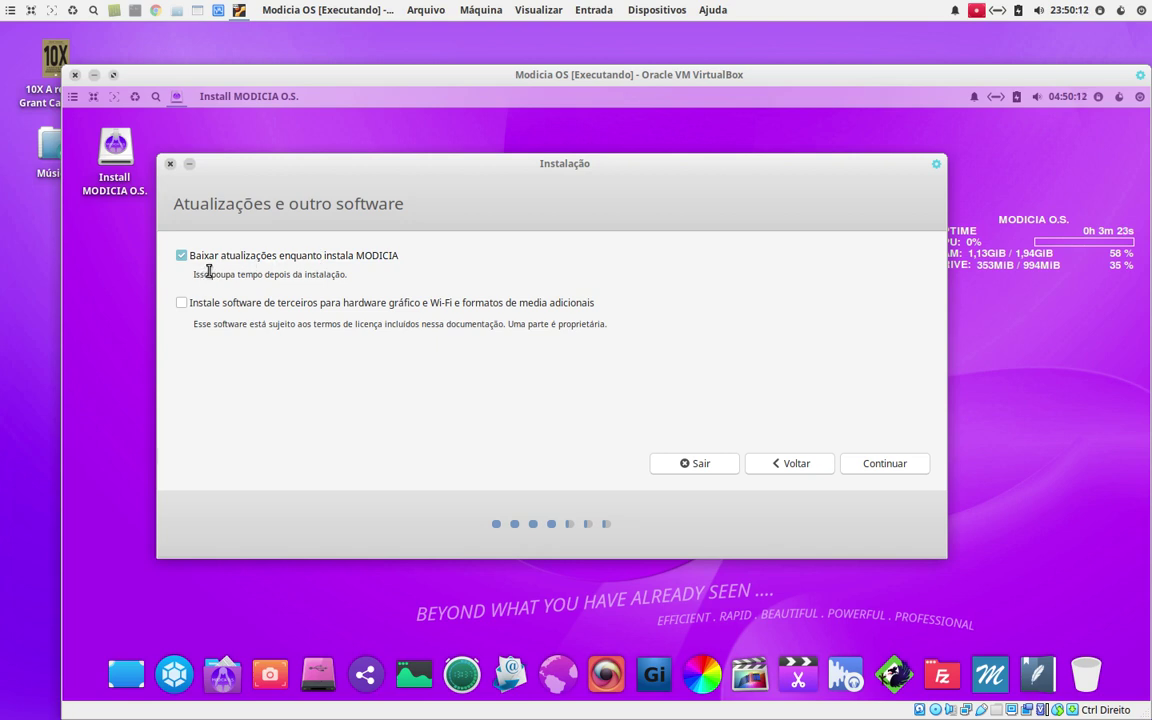
# Disable downloading updates, enable third-party drivers and media software, and continue.
pyautogui.click(180, 256)
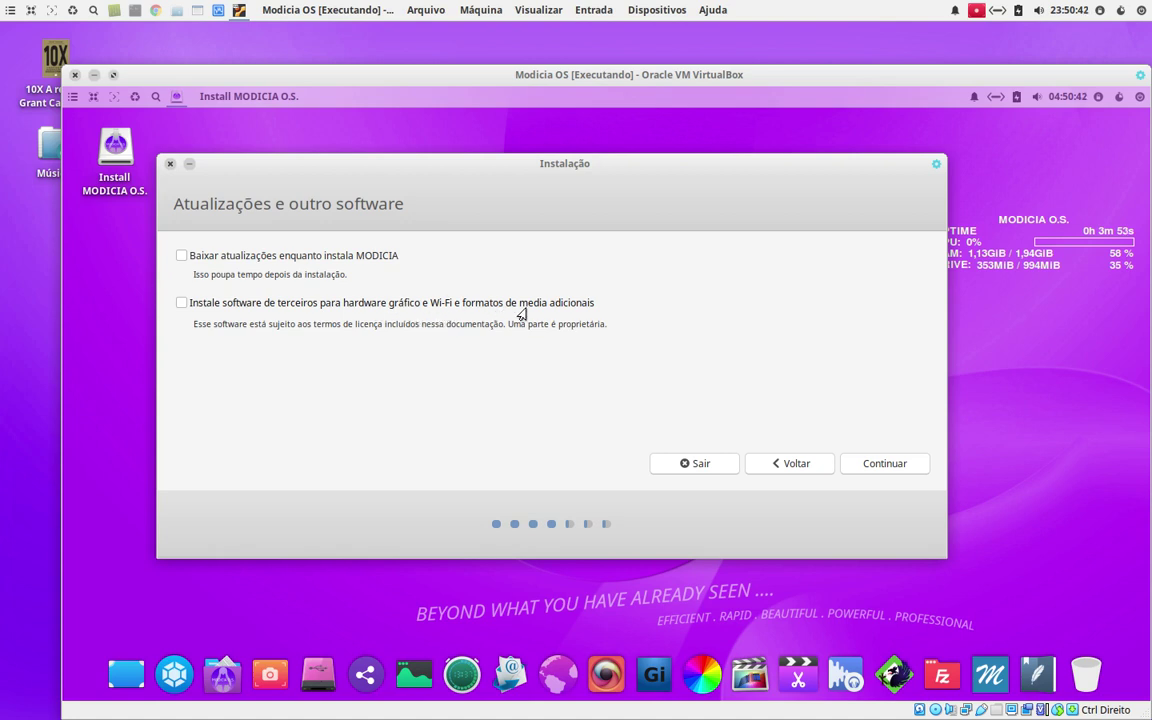
pyautogui.click(181, 302)
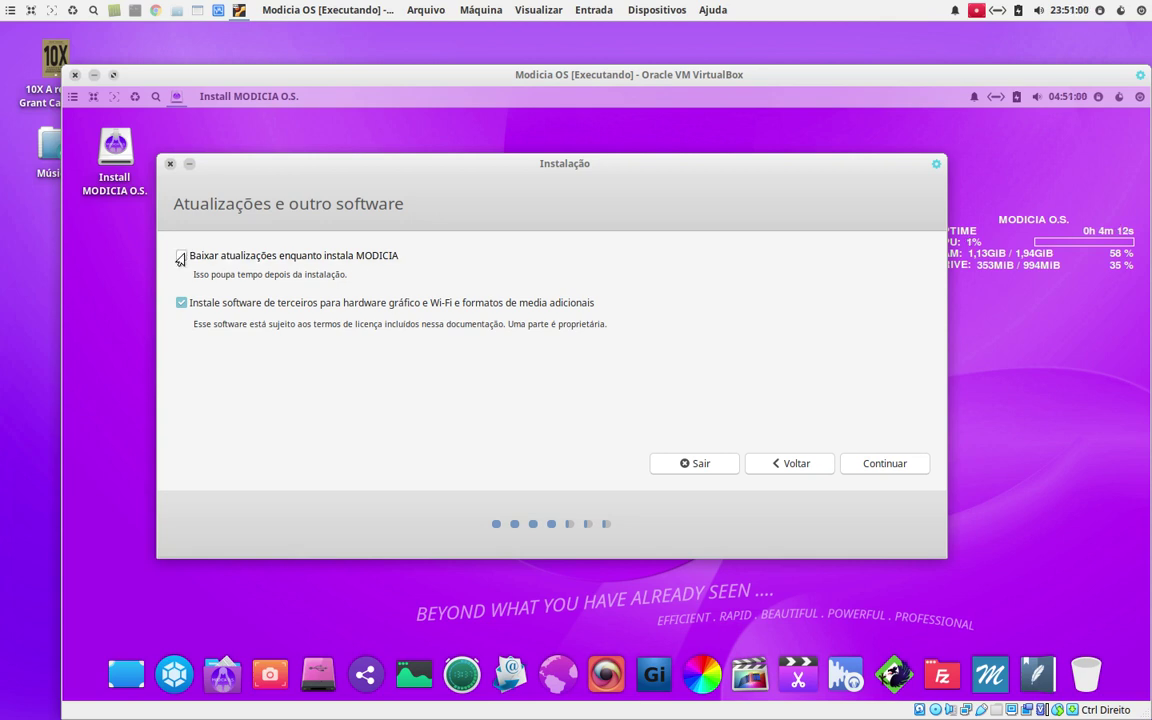
pyautogui.click(864, 466)
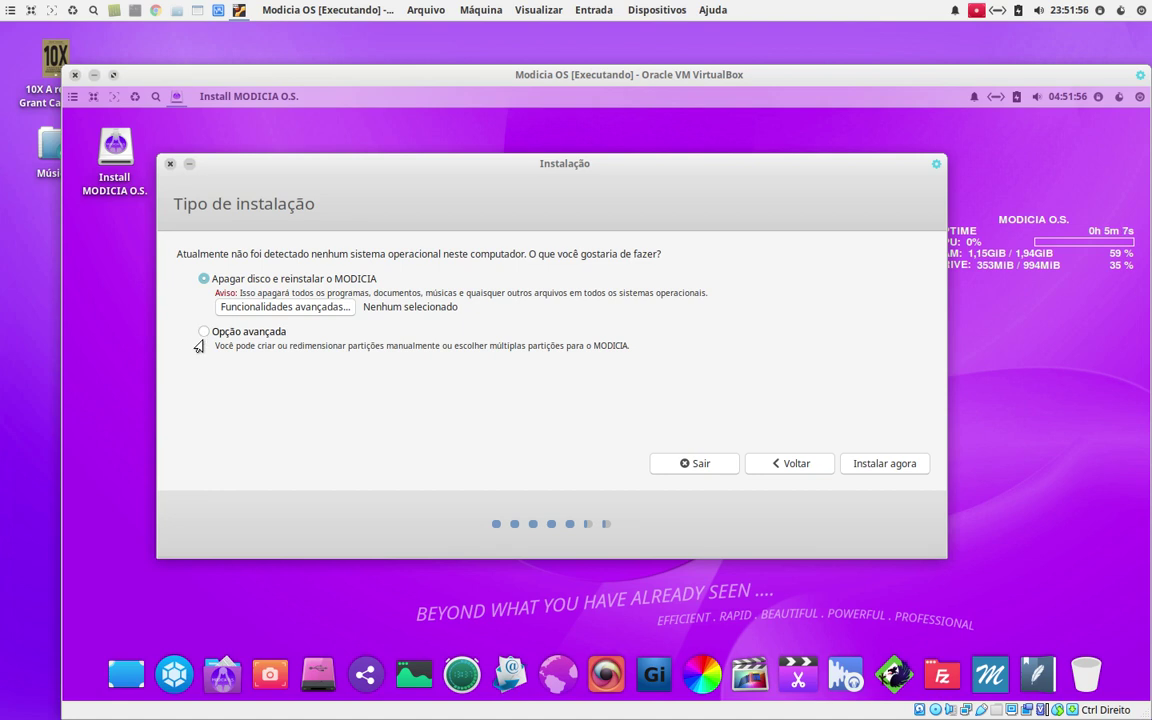
# Select Opção avançada for manual partitioning and continue to the partition editor.
pyautogui.click(202, 333)
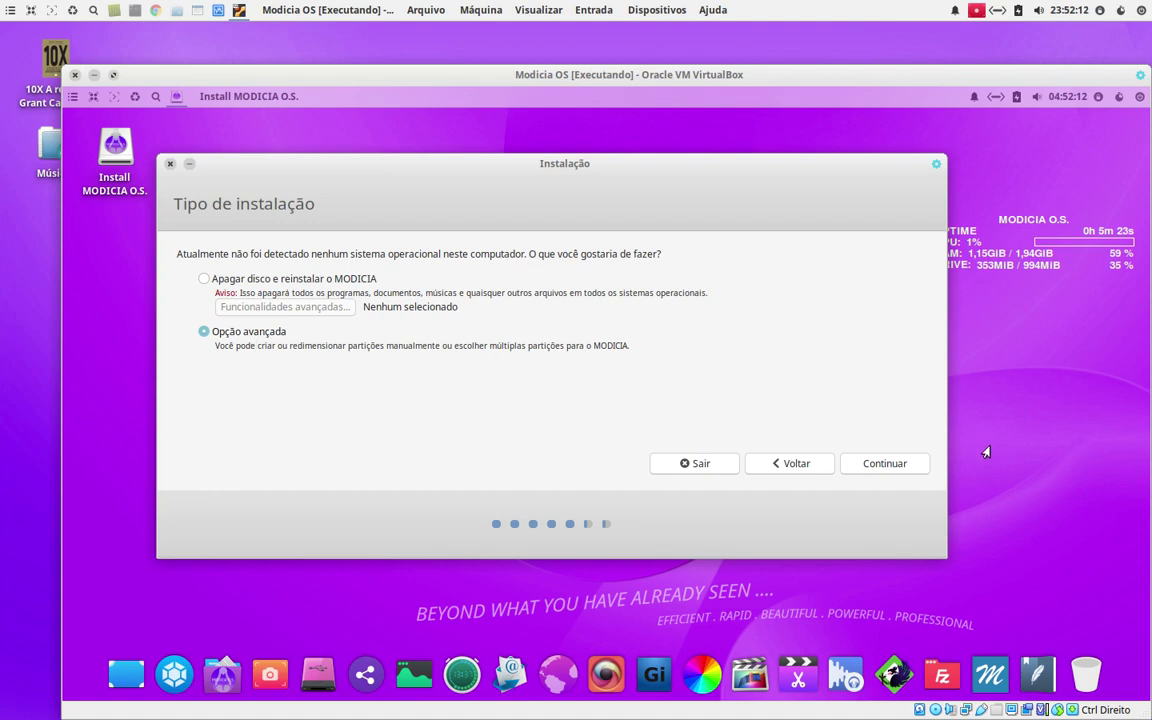
pyautogui.click(882, 464)
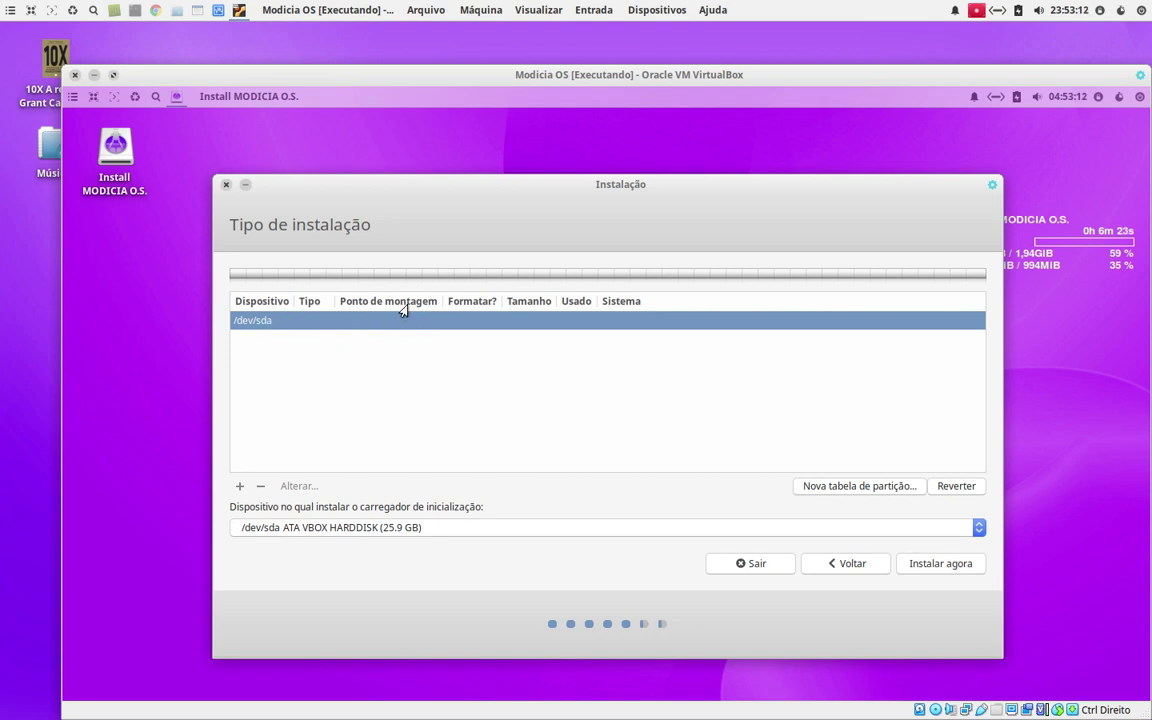
# Create a new empty partition table on /dev/sda, confirming the replacement of existing partitions.
pyautogui.rightClick(278, 325)
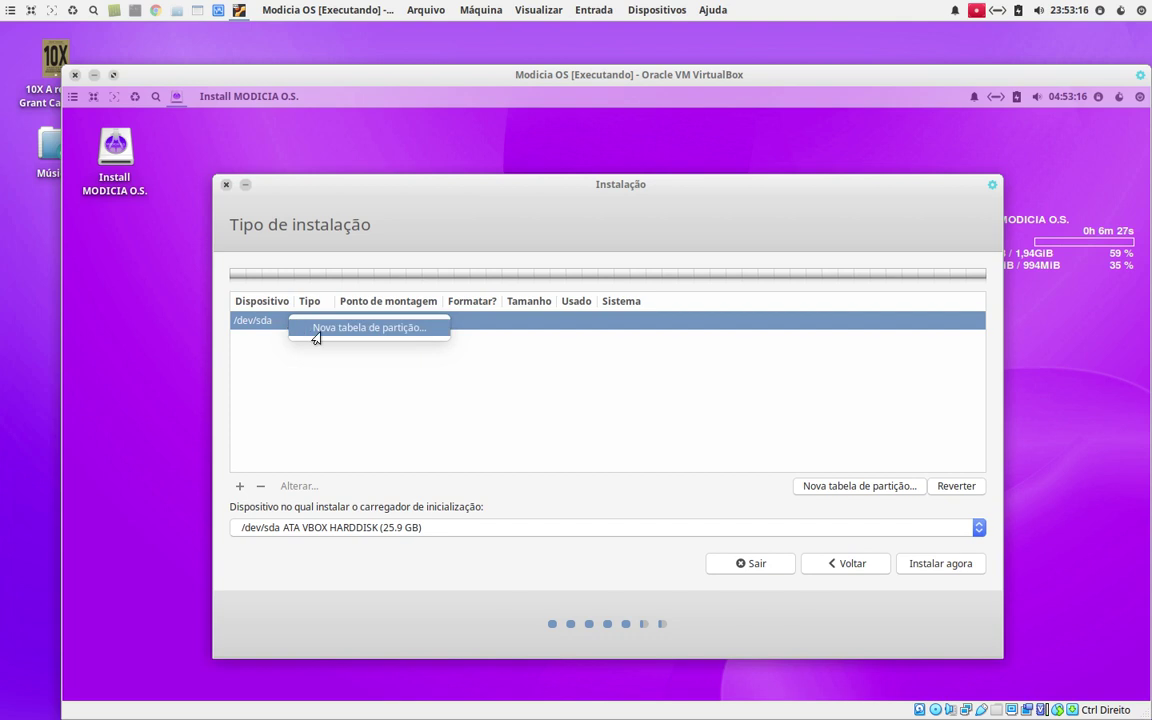
pyautogui.click(318, 329)
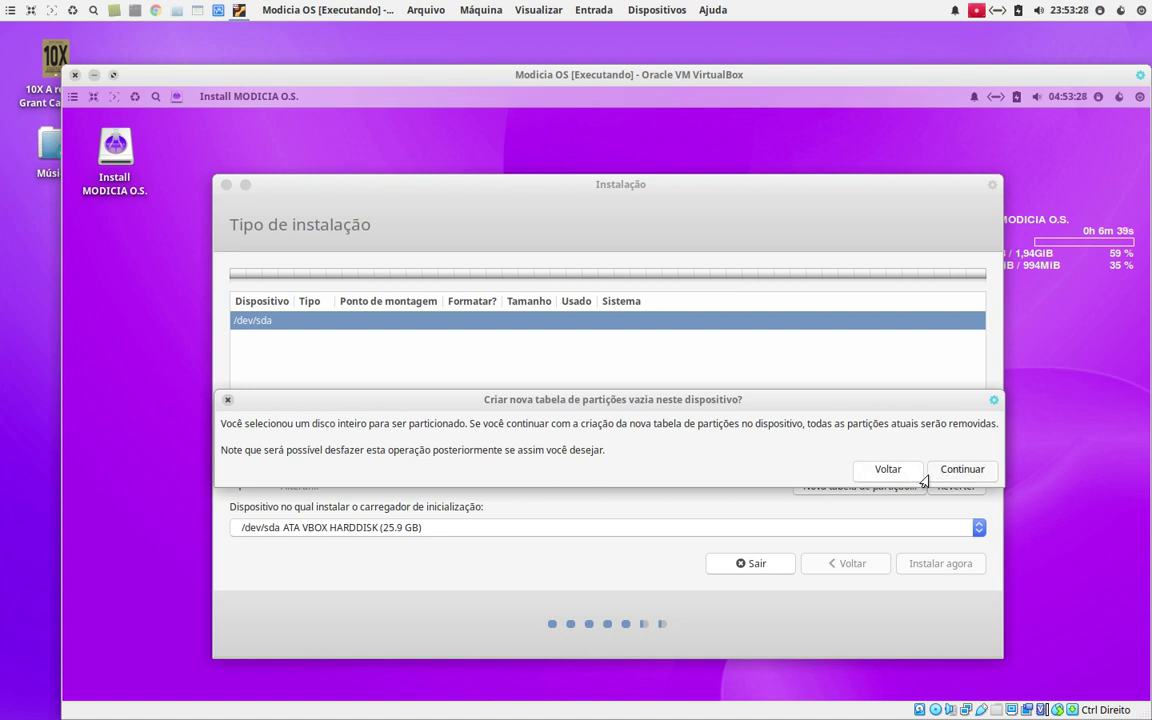
pyautogui.click(888, 470)
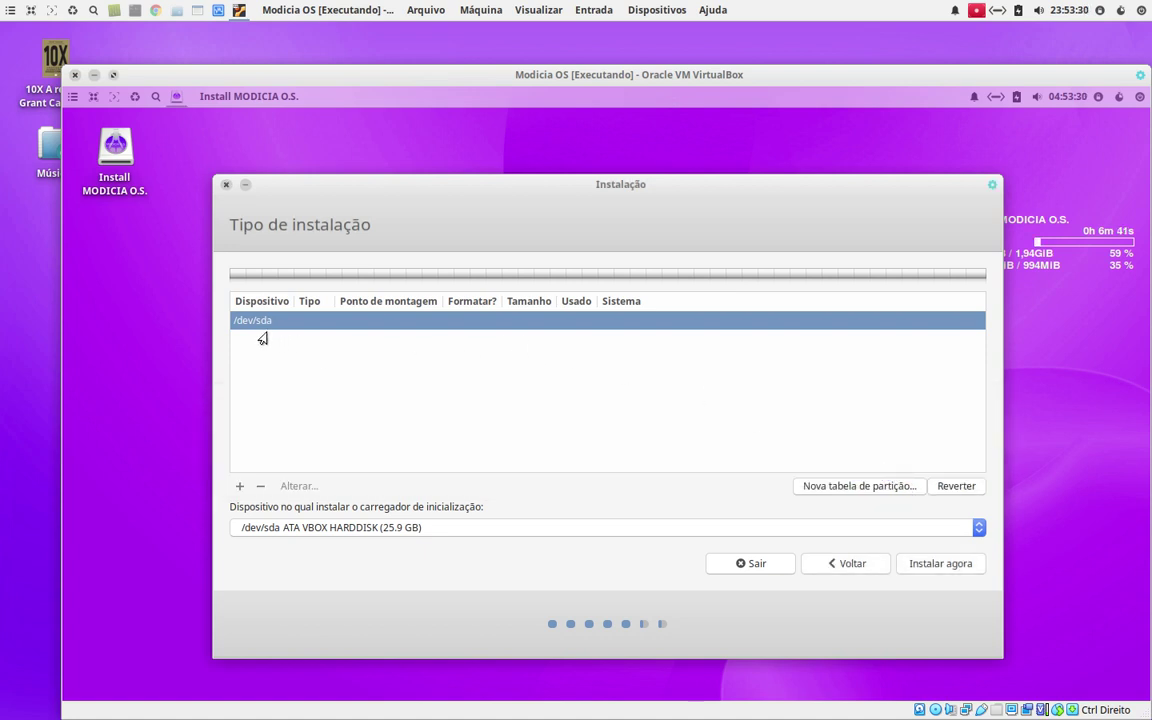
pyautogui.click(840, 487)
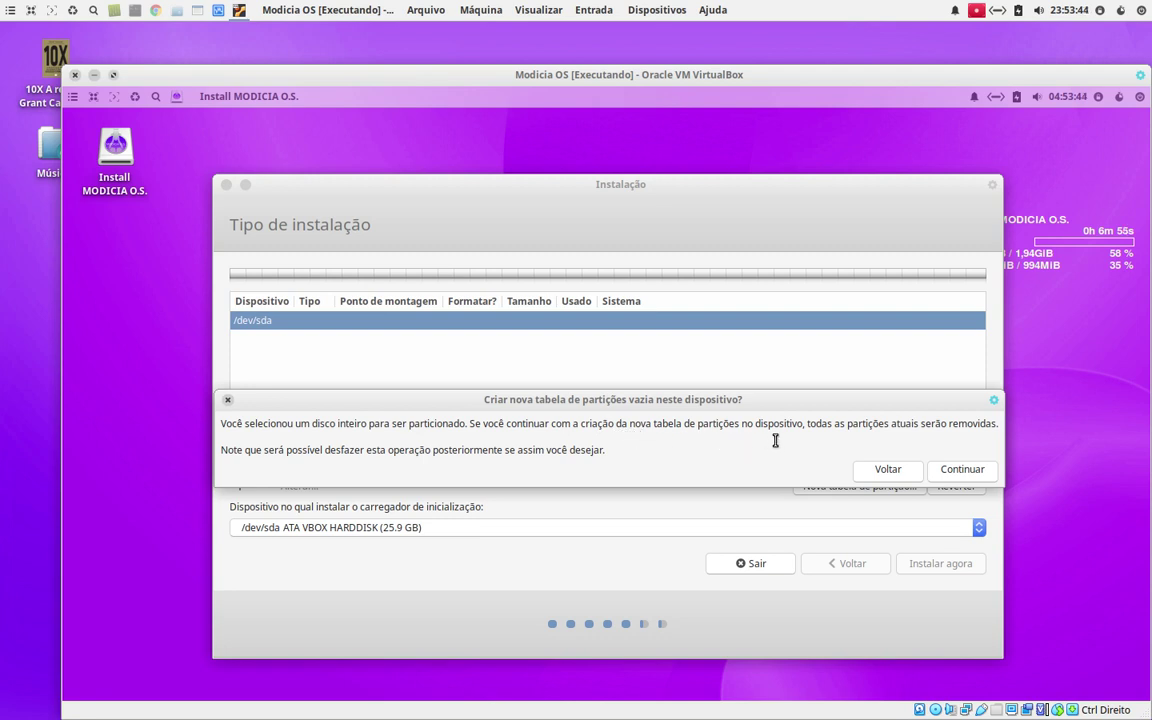
pyautogui.click(955, 478)
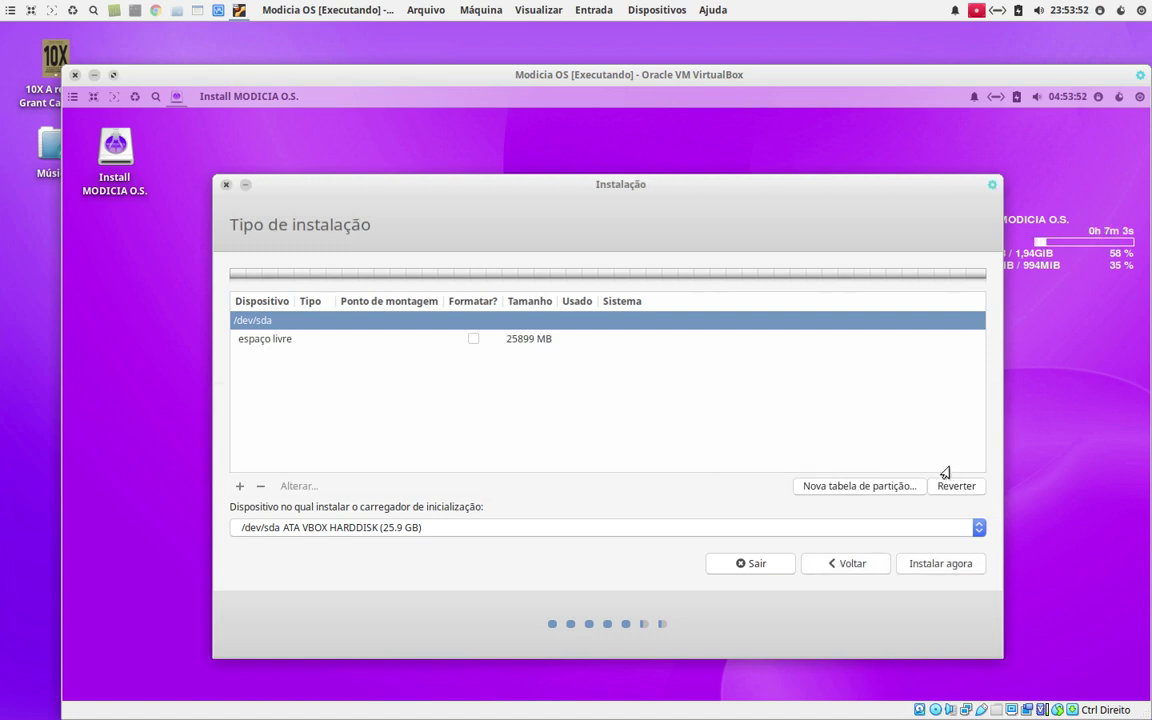
pyautogui.click(281, 344)
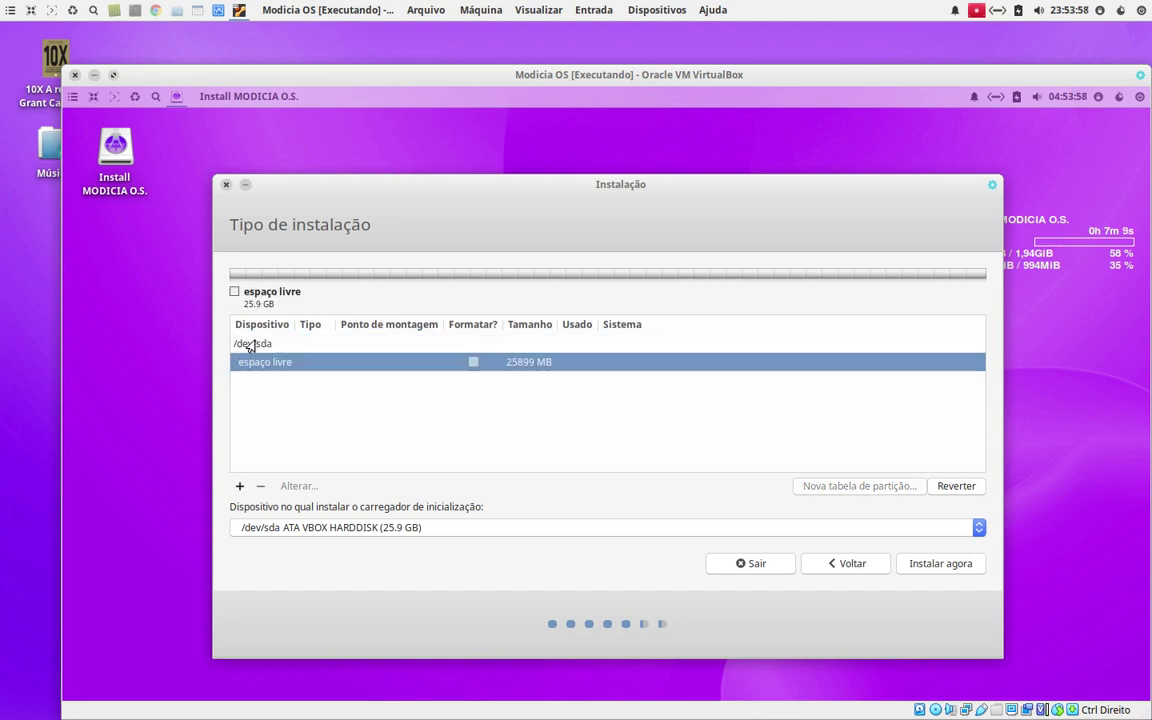
pyautogui.click(250, 343)
pyautogui.click(268, 363)
pyautogui.click(245, 343)
pyautogui.click(258, 365)
pyautogui.click(245, 343)
pyautogui.click(268, 363)
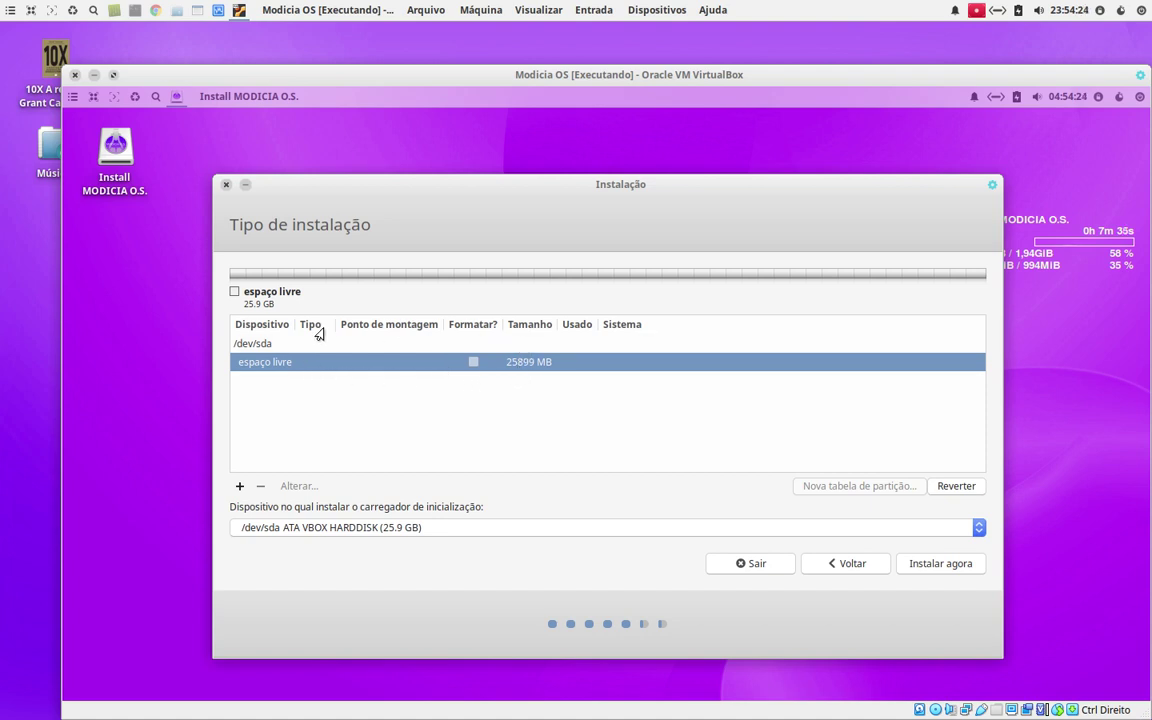
pyautogui.rightClick(302, 366)
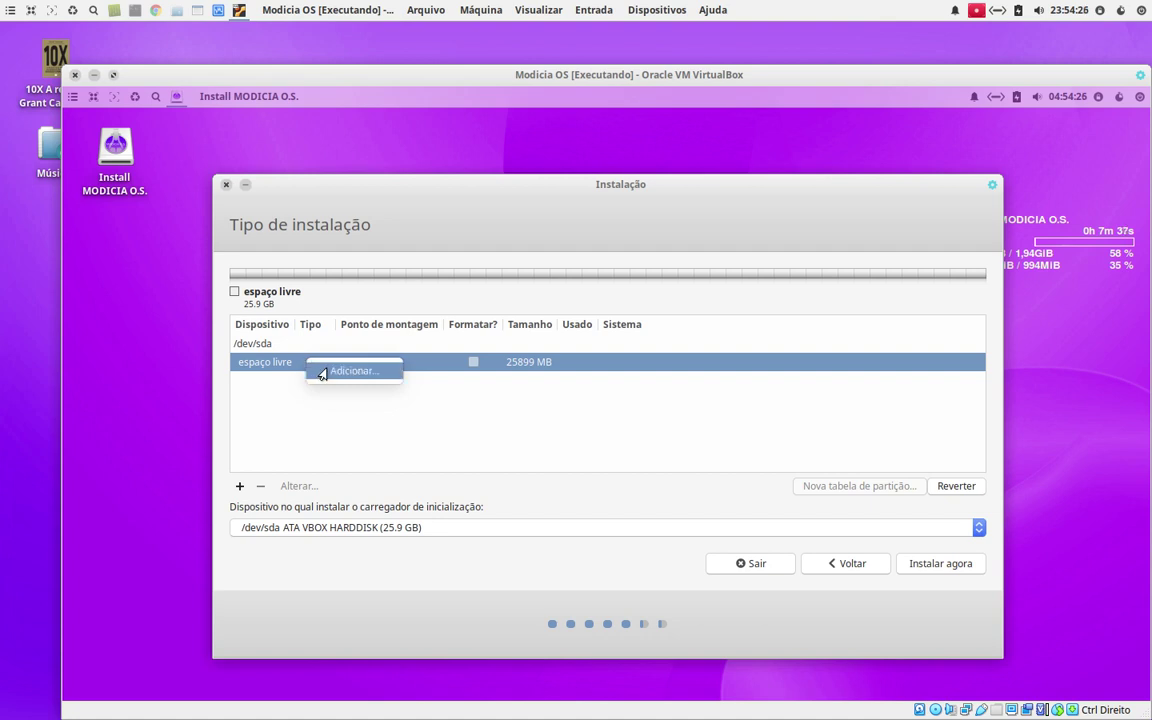
pyautogui.click(290, 372)
pyautogui.rightClick(291, 371)
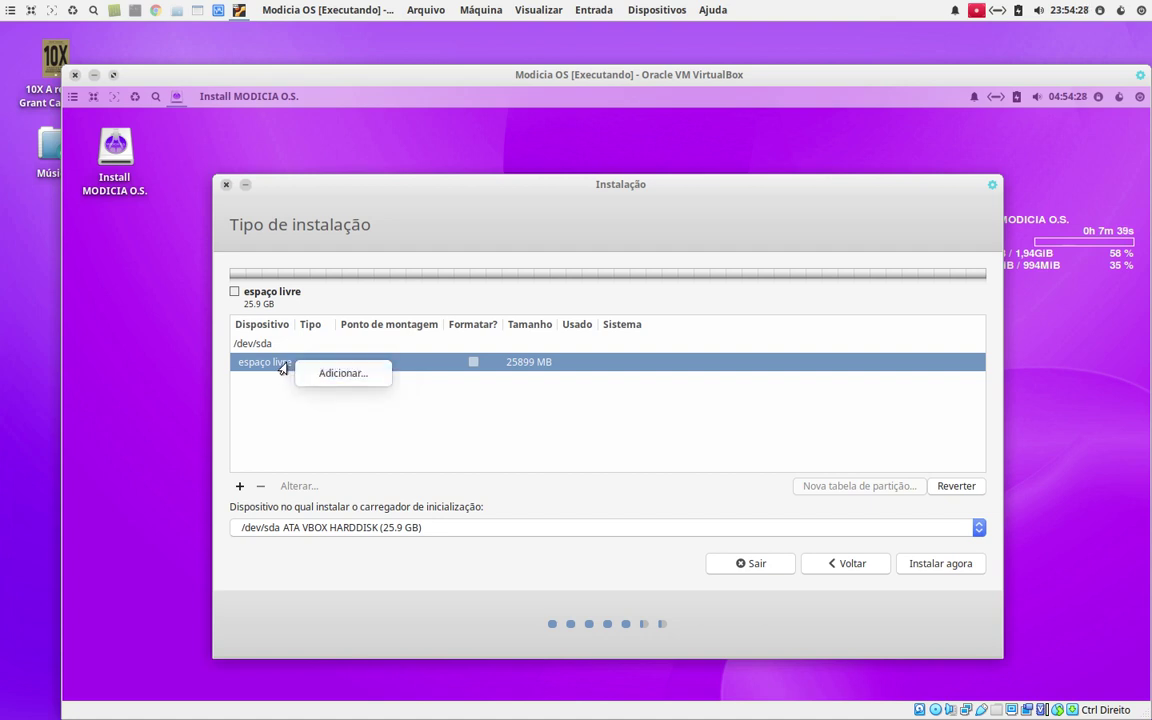
pyautogui.click(290, 368)
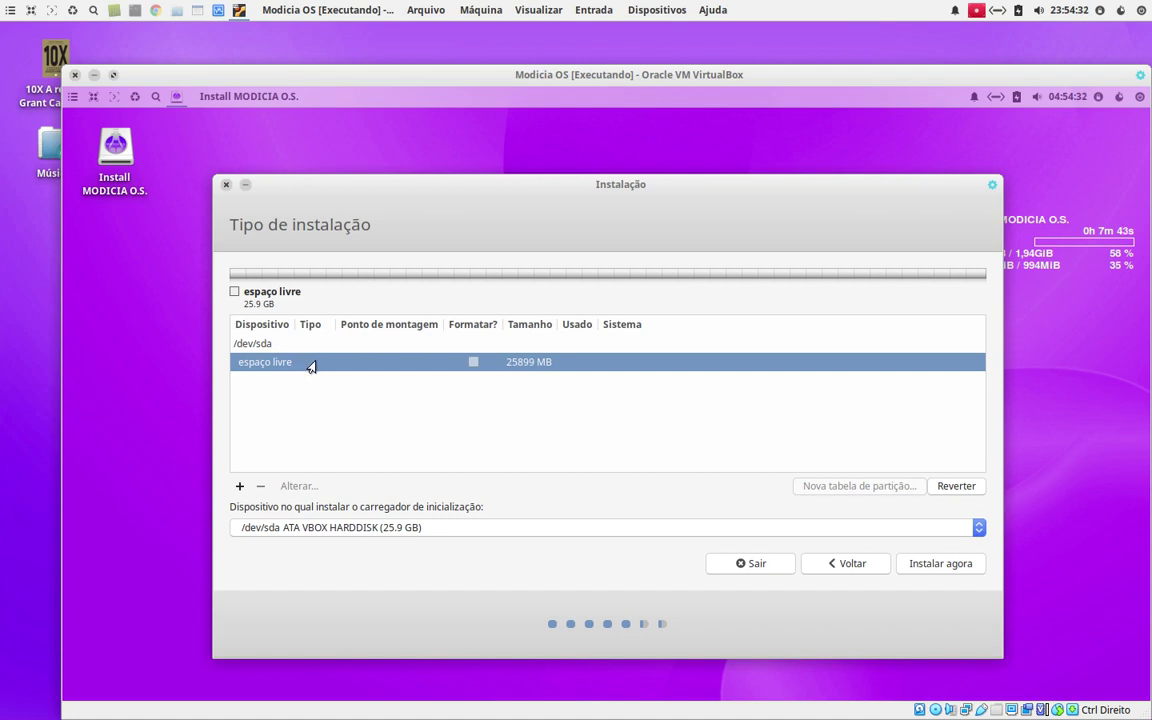
pyautogui.rightClick(310, 366)
pyautogui.click(301, 398)
pyautogui.rightClick(297, 372)
pyautogui.click(297, 366)
# Start a new partition in the free space with a size of 24000 MB.
pyautogui.click(239, 486)
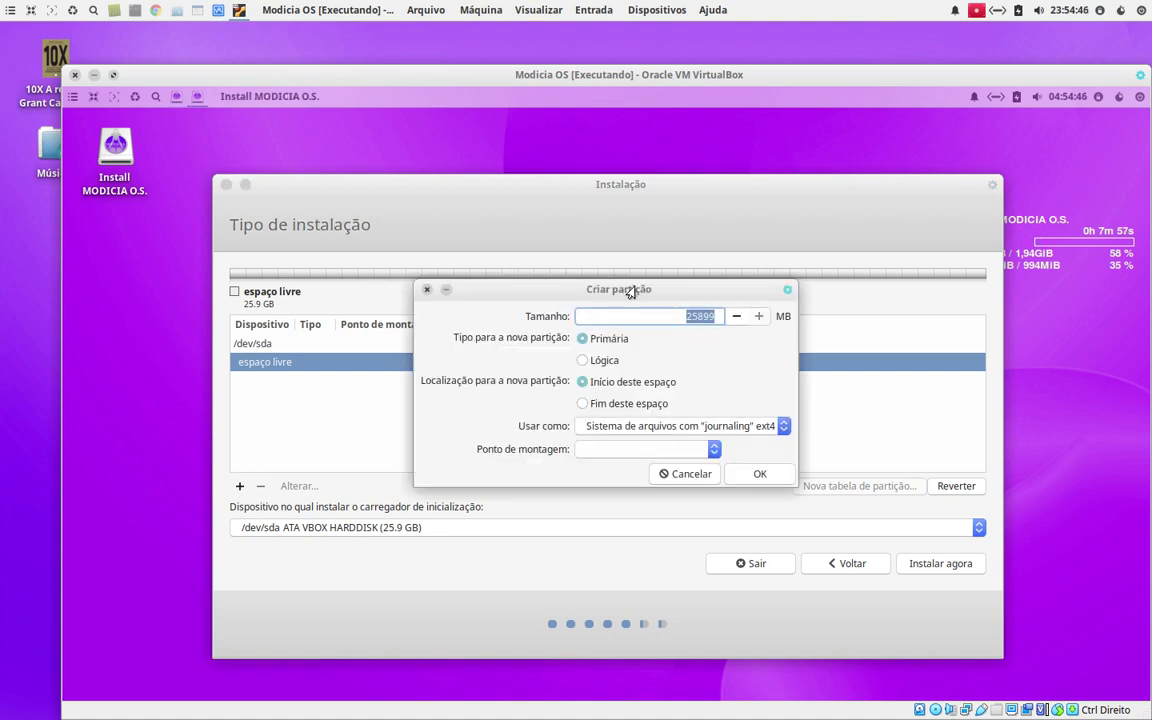
pyautogui.moveTo(630, 291); pyautogui.dragTo(611, 239)
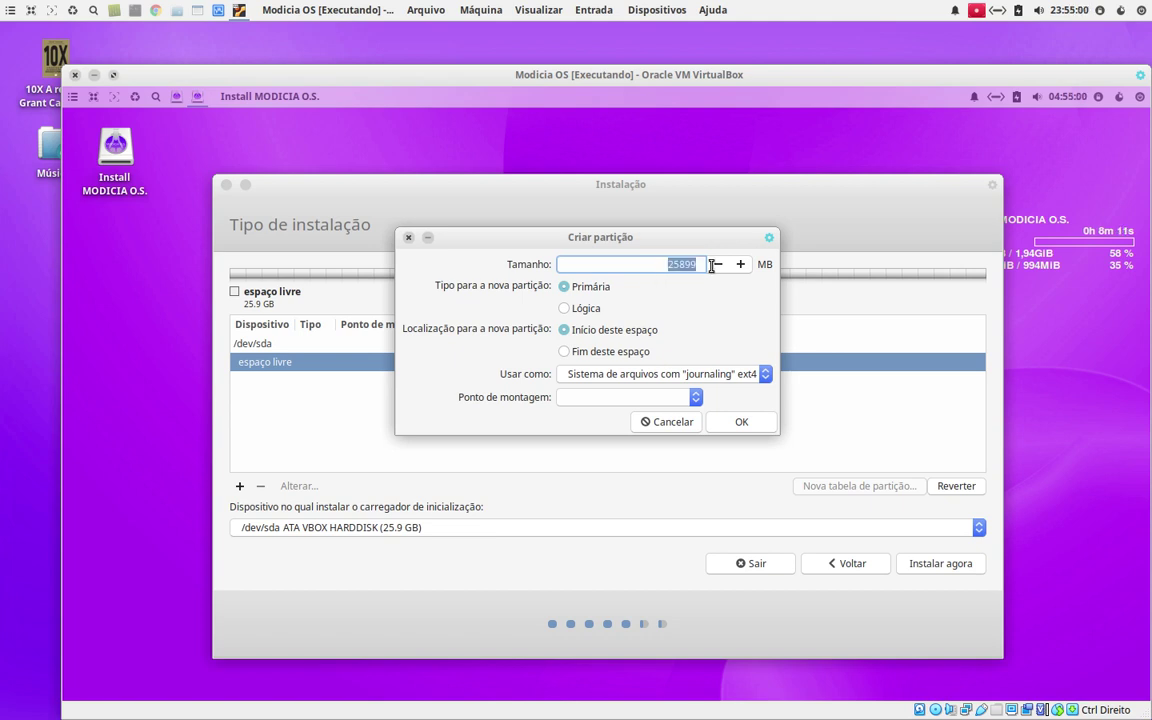
pyautogui.write('24000')
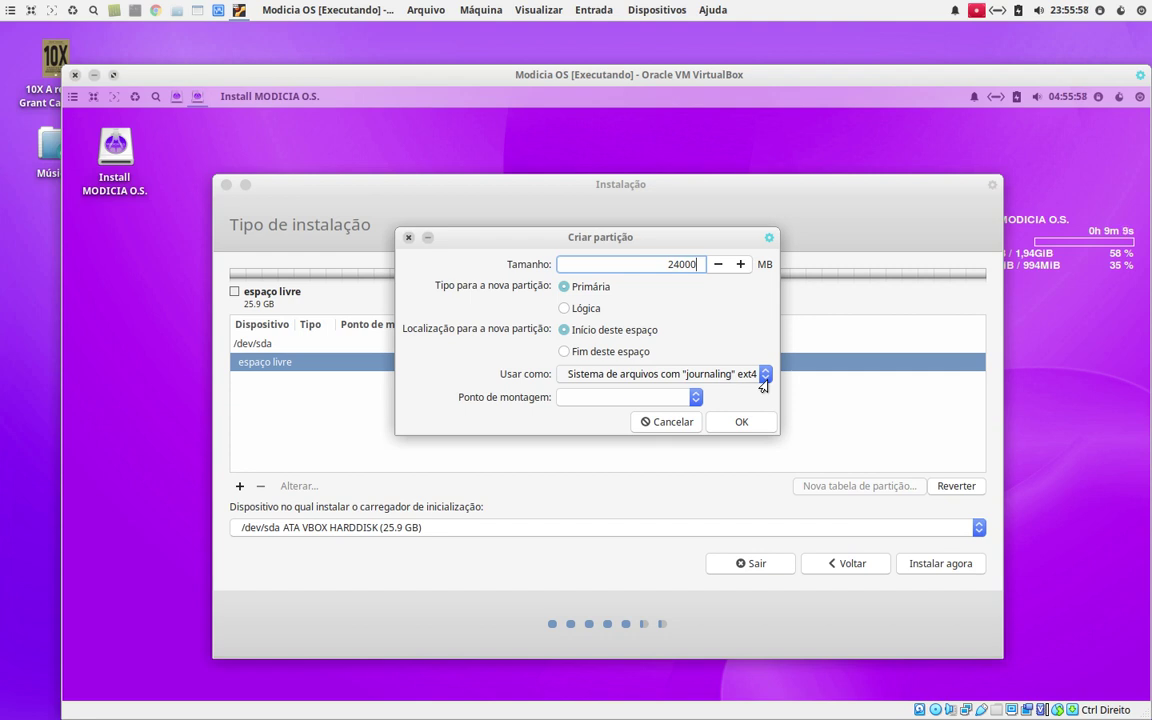
# Keep ext4 as the filesystem, set mount point /, and confirm the partition.
pyautogui.click(762, 382)
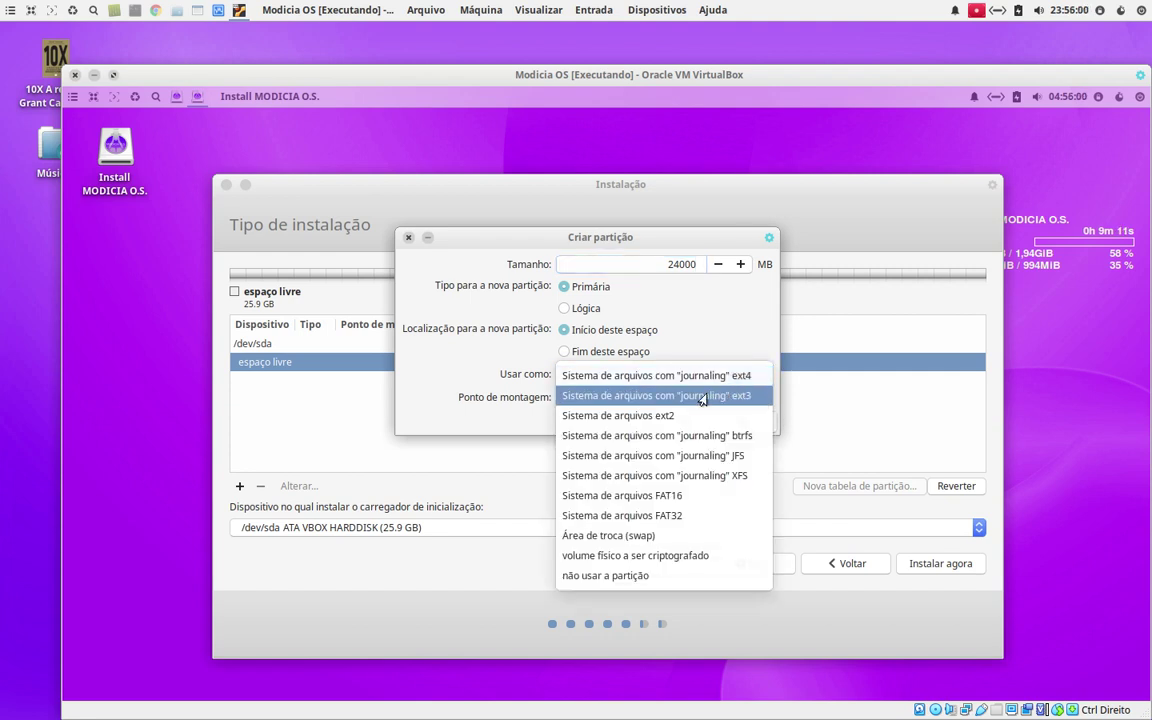
pyautogui.click(650, 335)
pyautogui.click(765, 383)
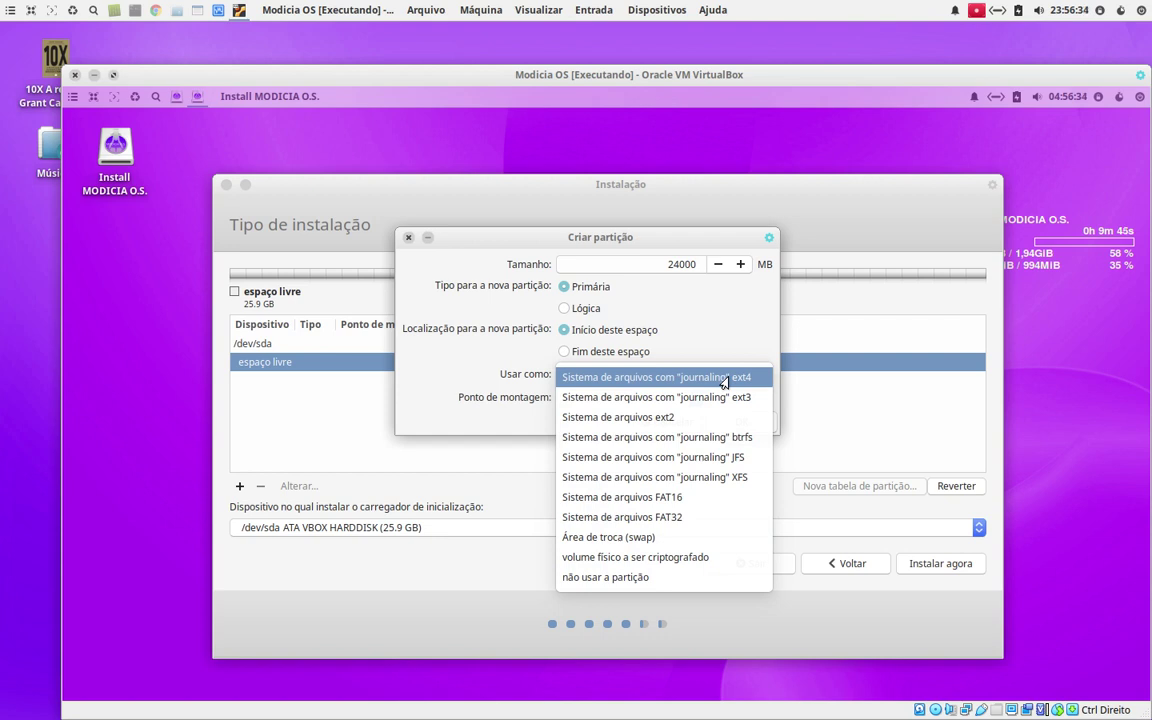
pyautogui.click(724, 379)
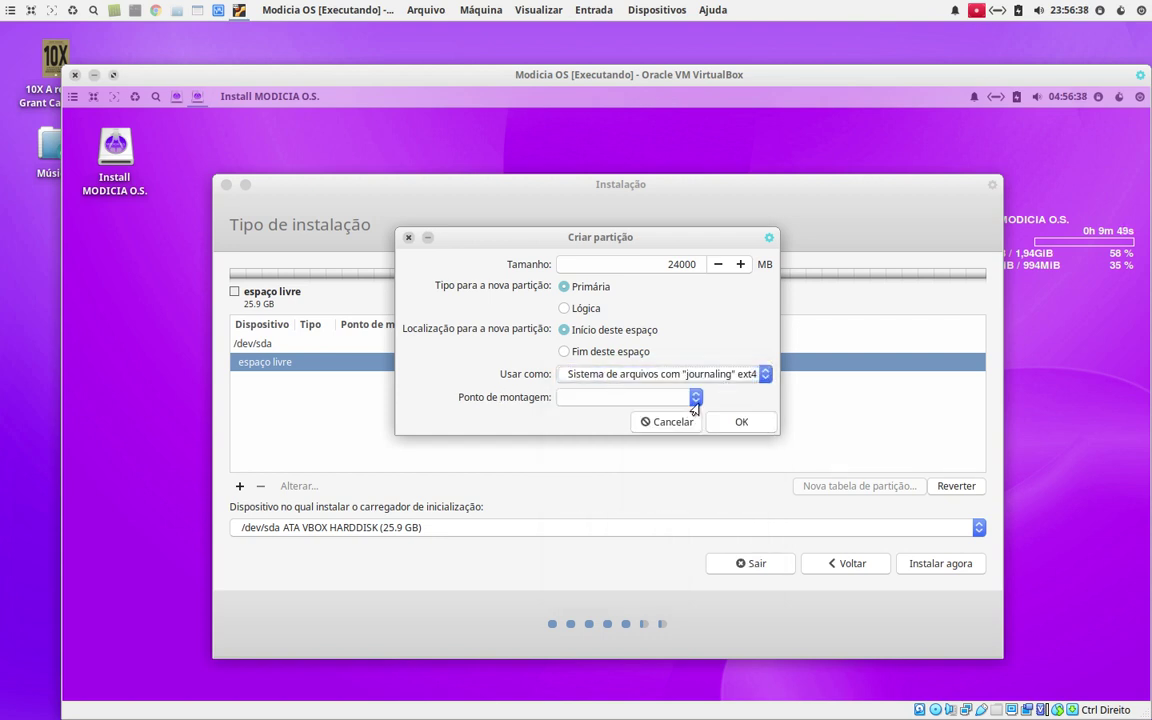
pyautogui.click(694, 399)
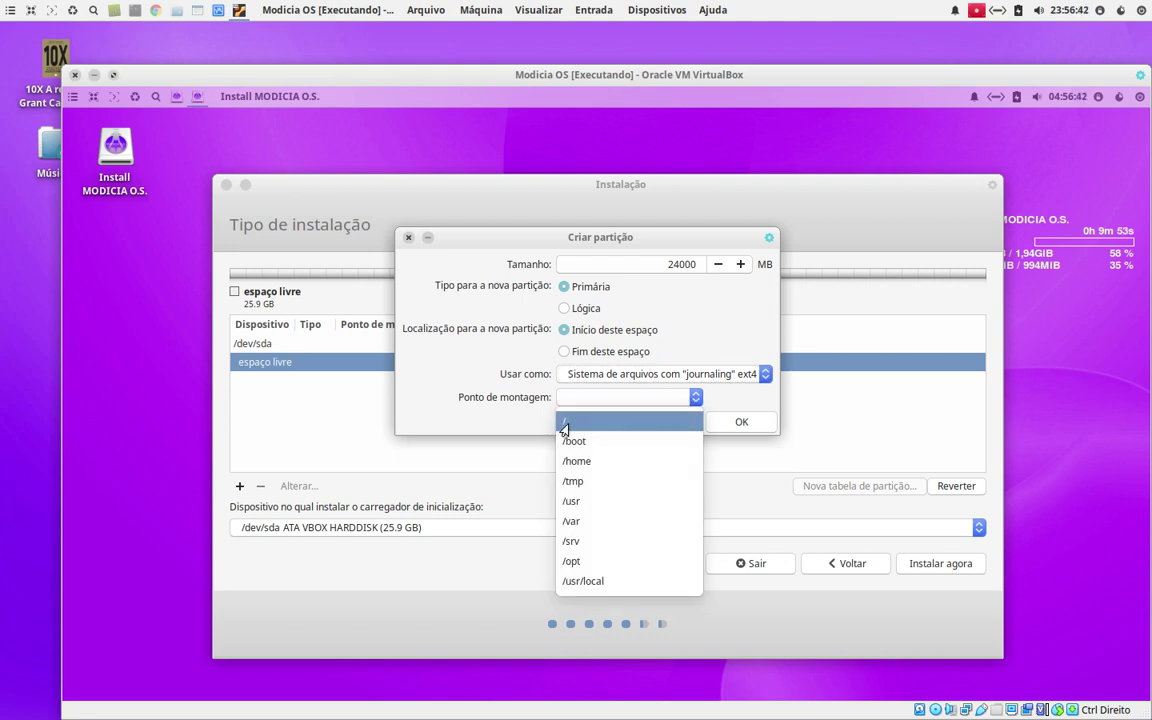
pyautogui.click(564, 425)
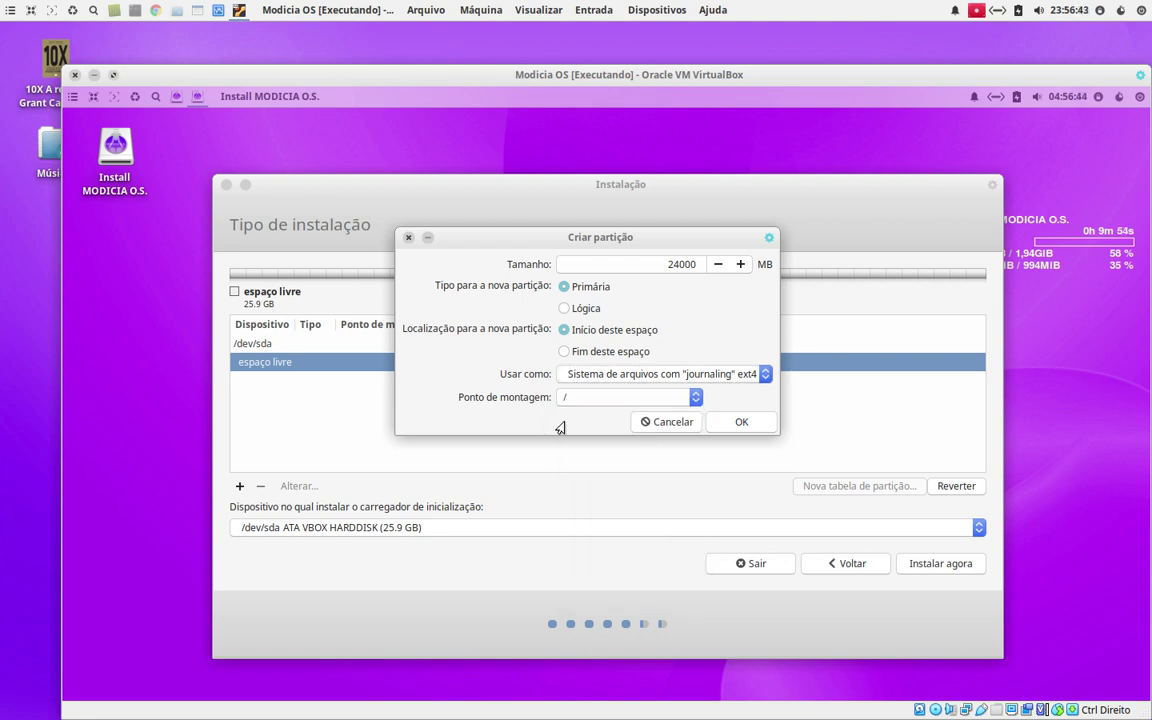
pyautogui.click(696, 399)
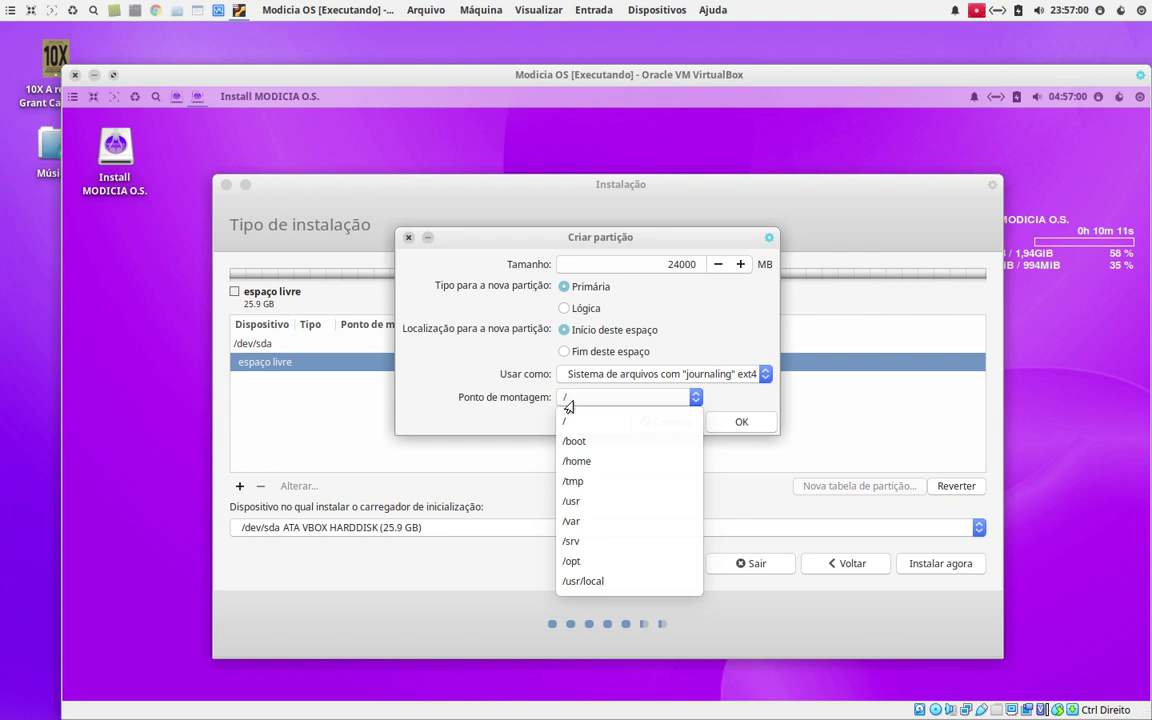
pyautogui.click(569, 424)
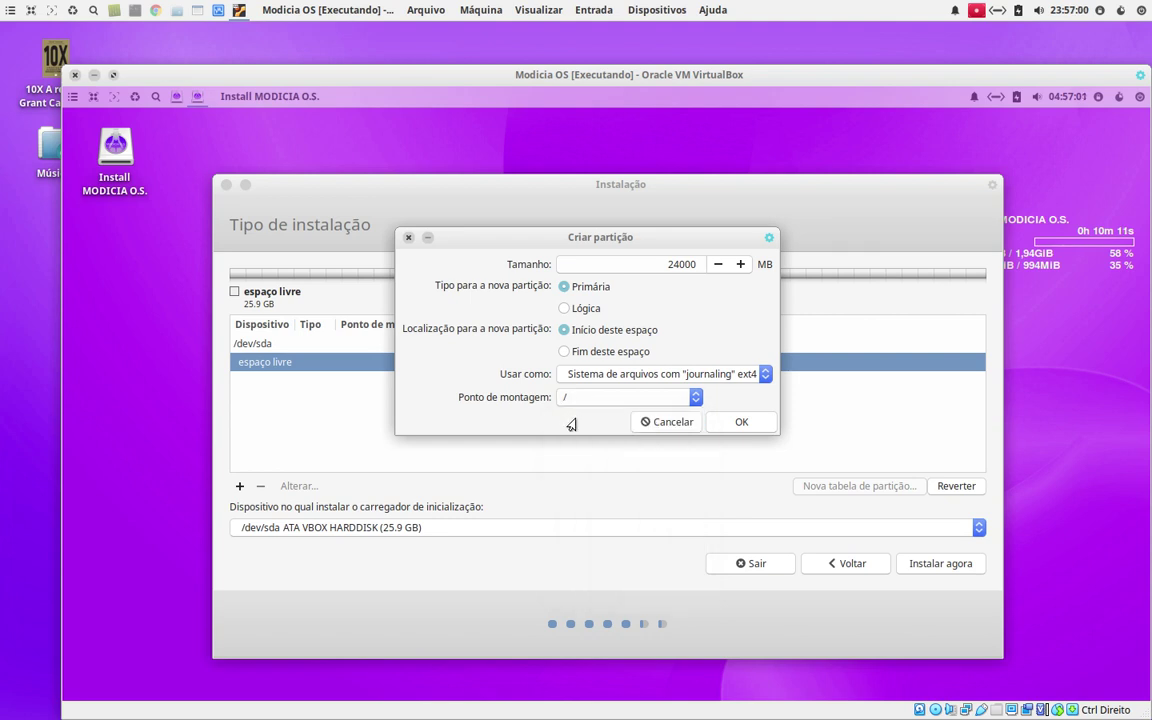
pyautogui.click(741, 423)
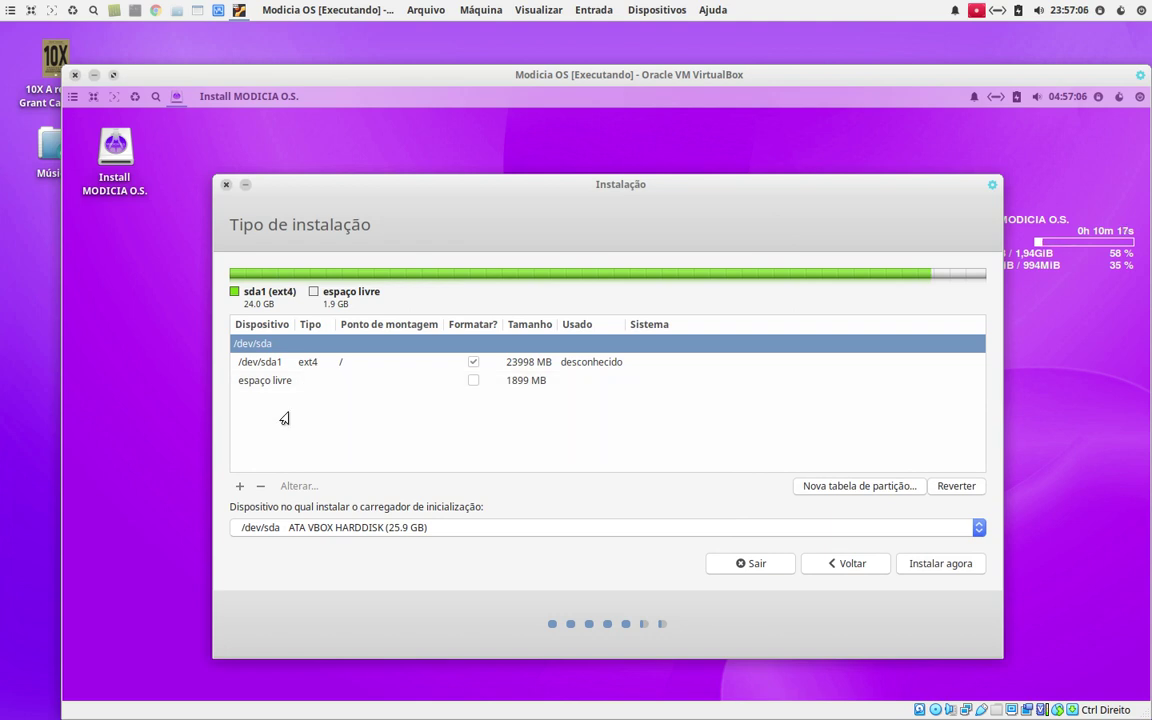
# Select /dev/sda1, then the 1899 MB free space, and begin a new partition there.
pyautogui.click(283, 366)
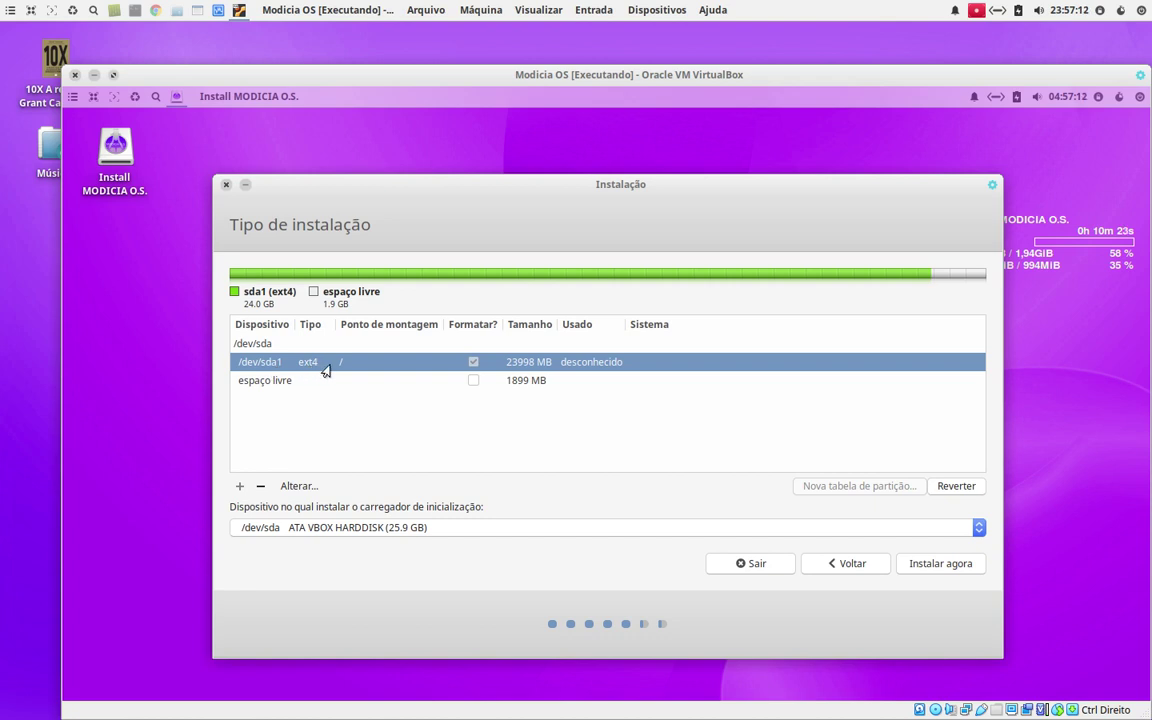
pyautogui.click(273, 382)
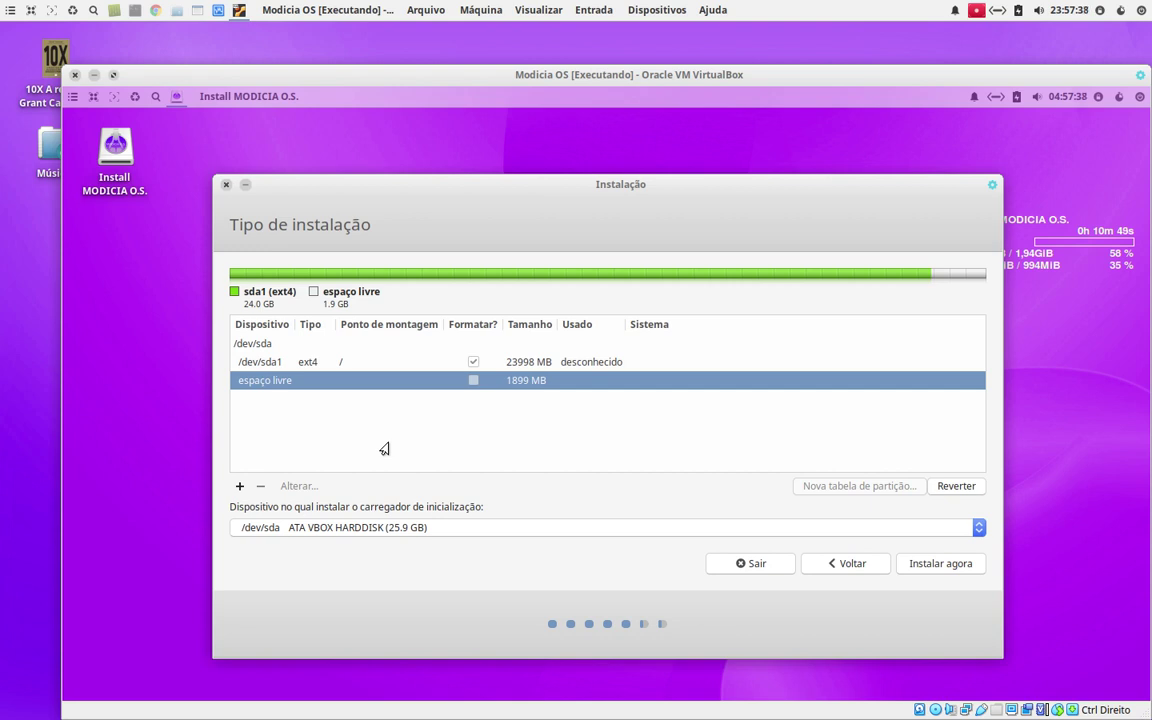
pyautogui.click(272, 362)
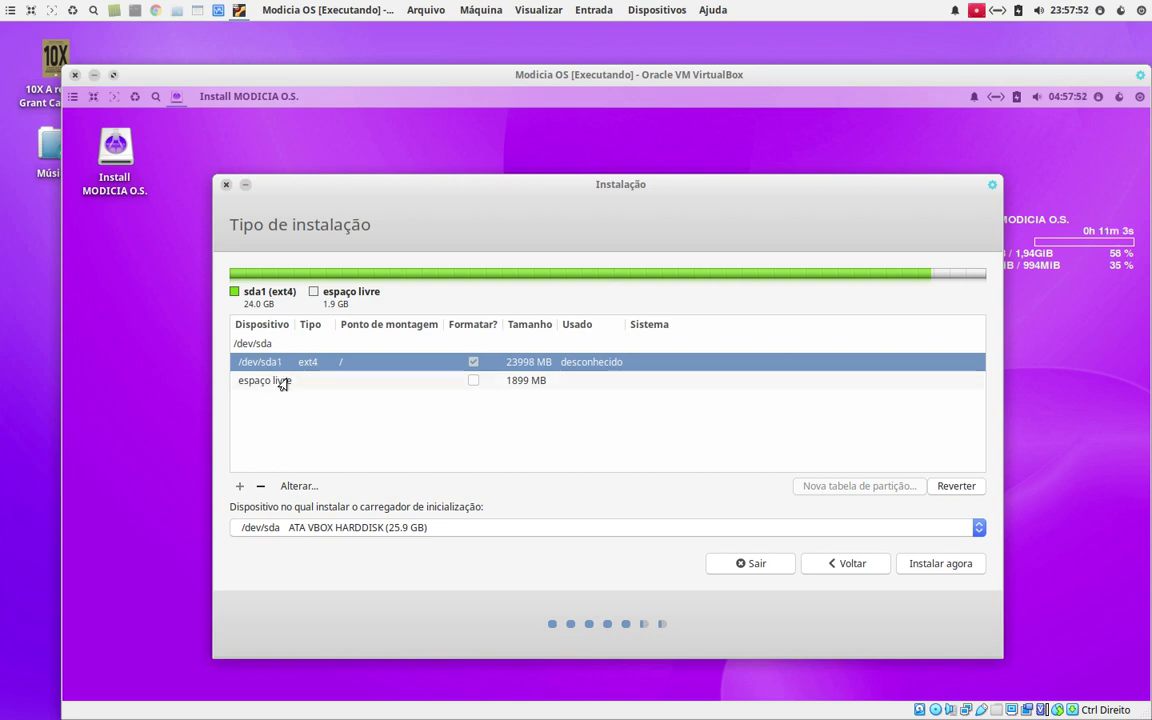
pyautogui.click(316, 380)
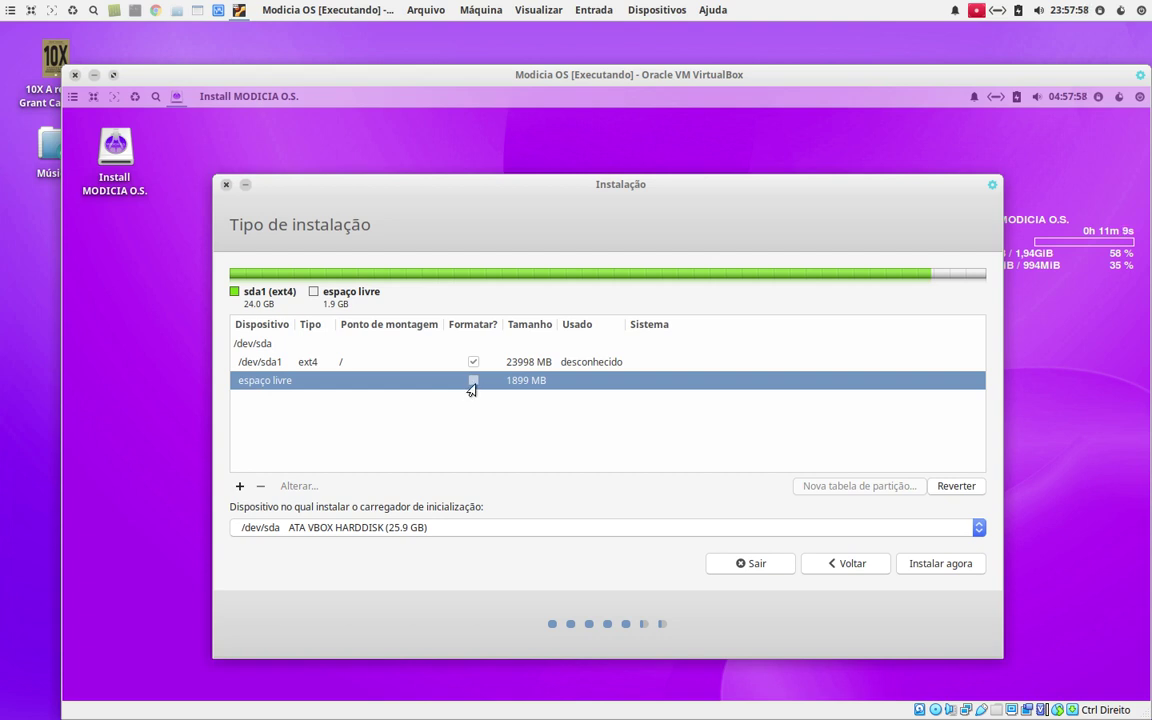
pyautogui.click(239, 486)
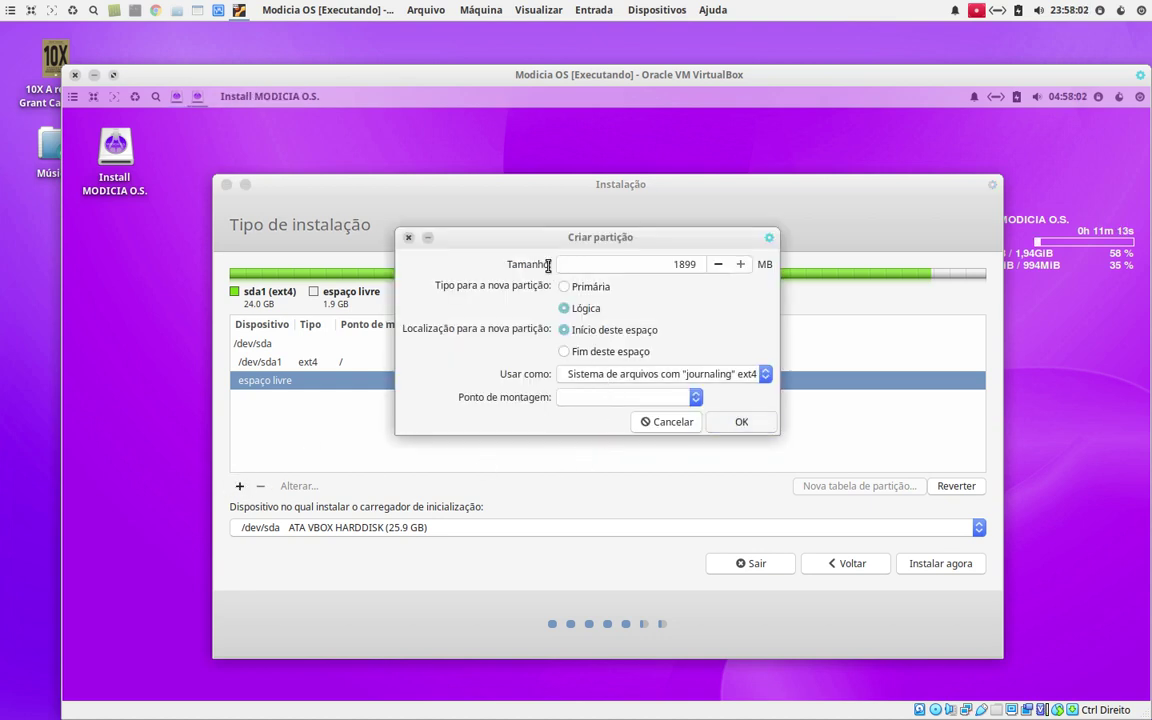
pyautogui.moveTo(658, 263); pyautogui.dragTo(694, 263)
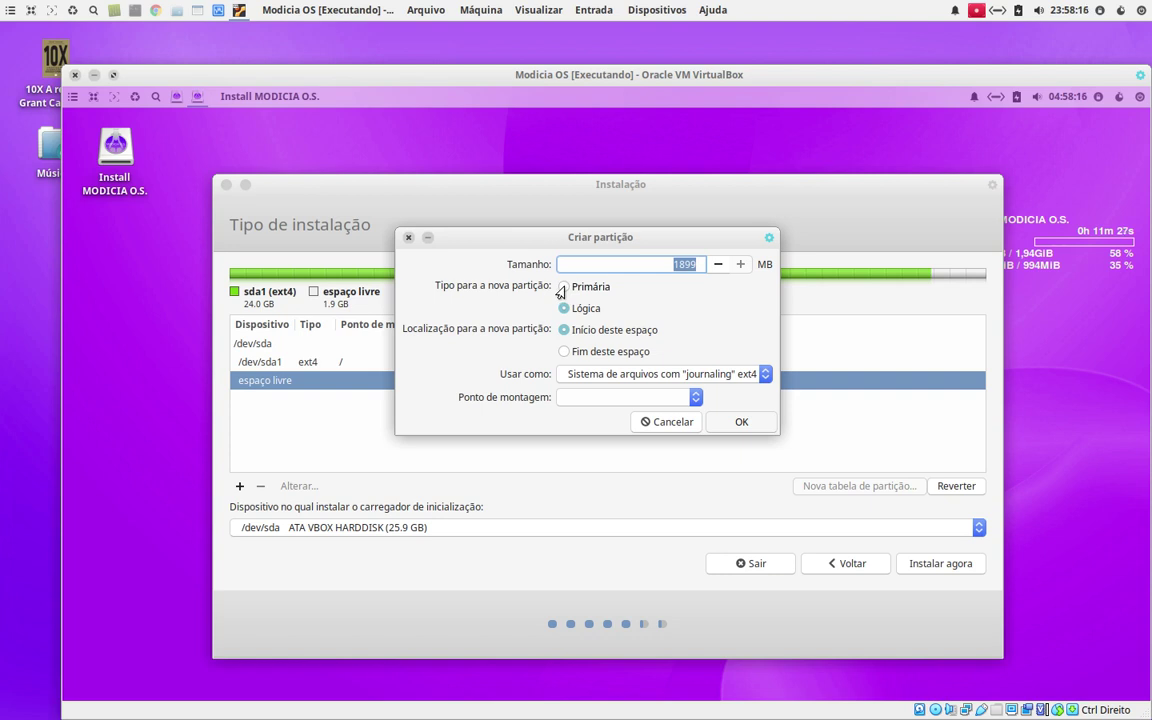
pyautogui.click(562, 287)
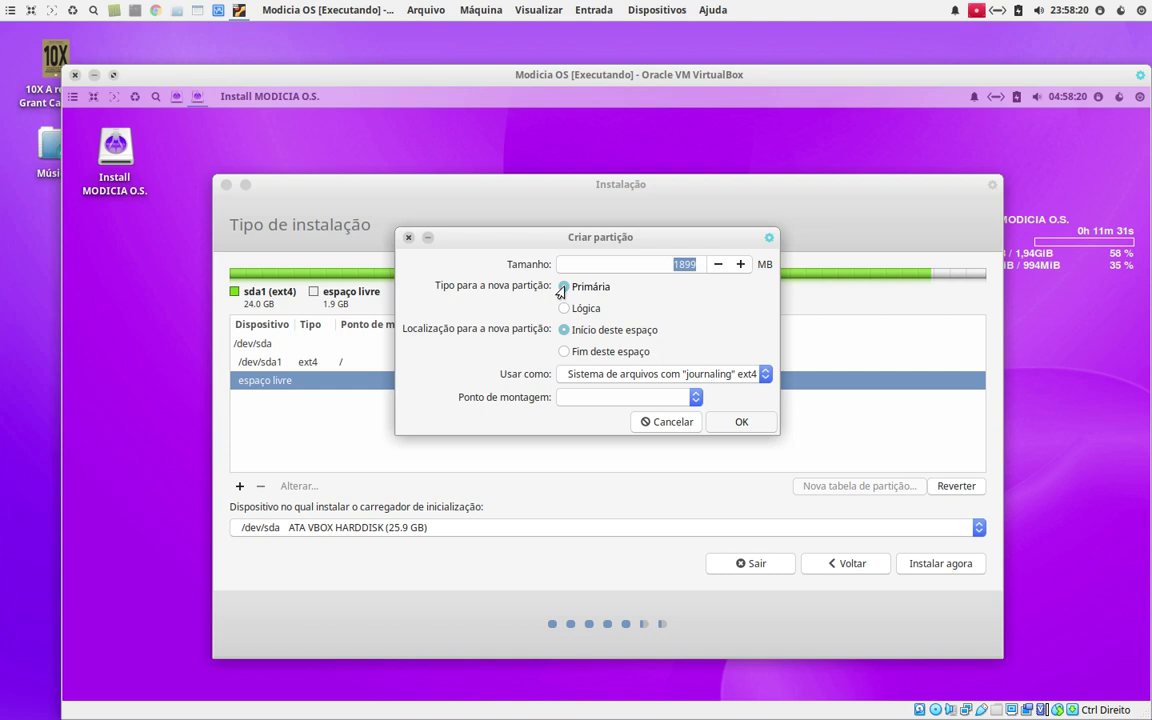
pyautogui.click(566, 307)
pyautogui.click(695, 397)
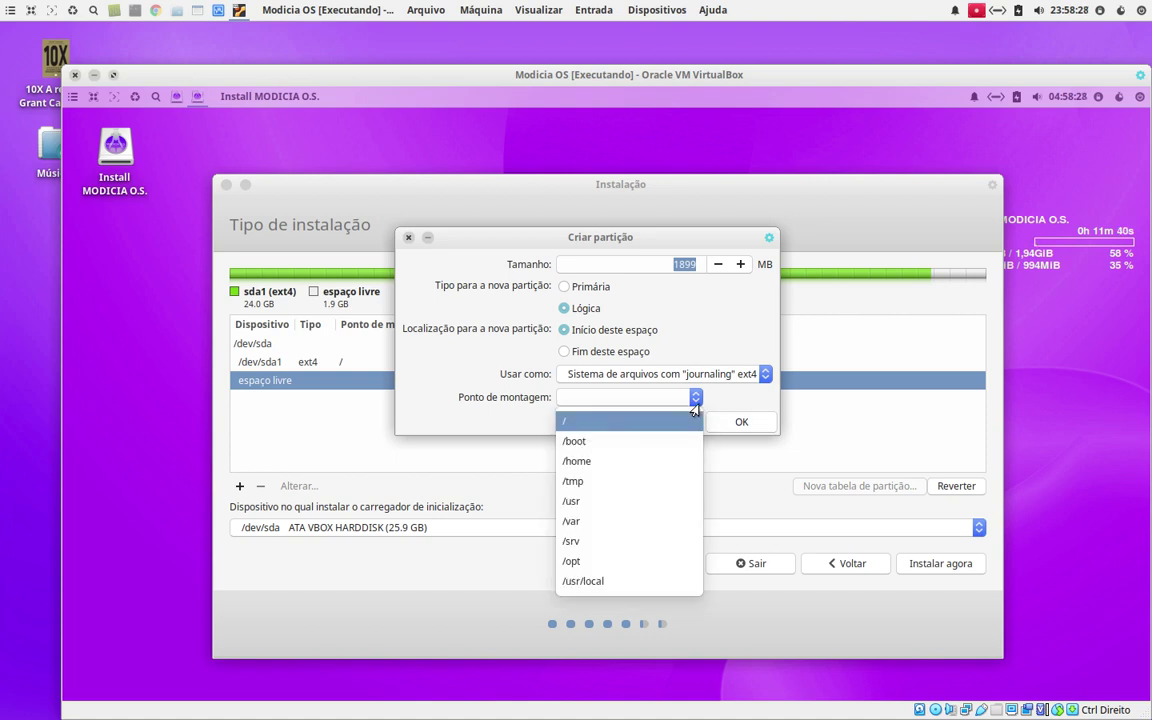
pyautogui.press('Escape')
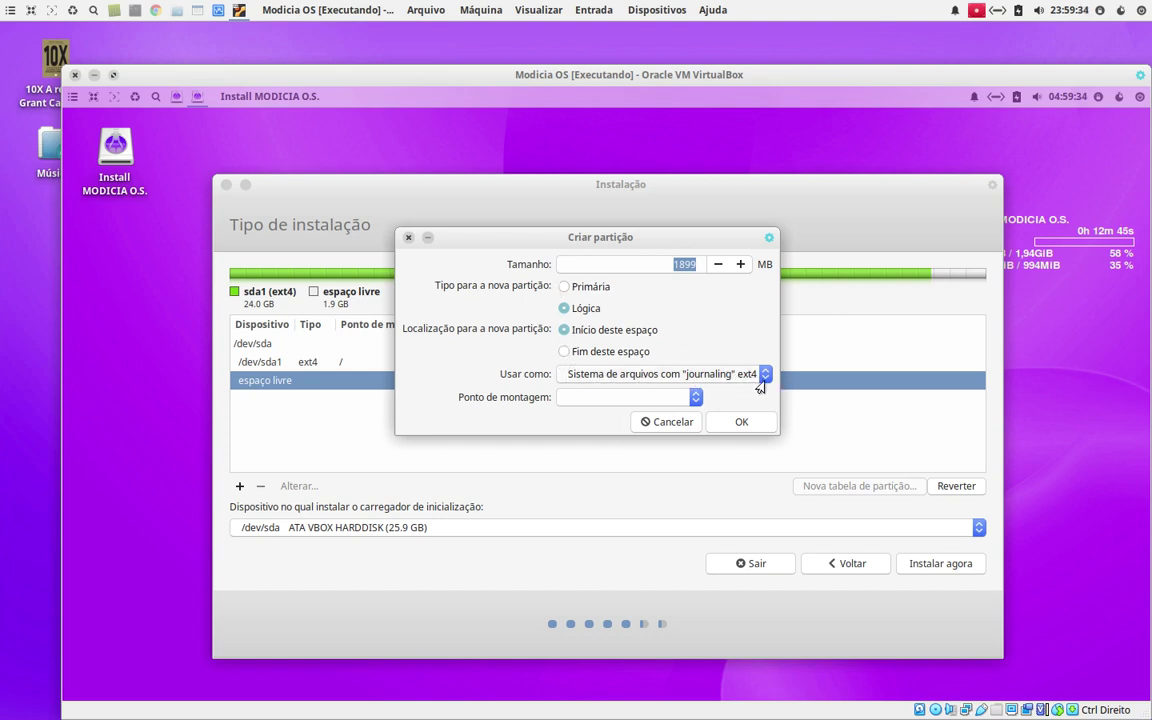
# Set the new logical partition to Área de troca (swap) and confirm it.
pyautogui.click(759, 383)
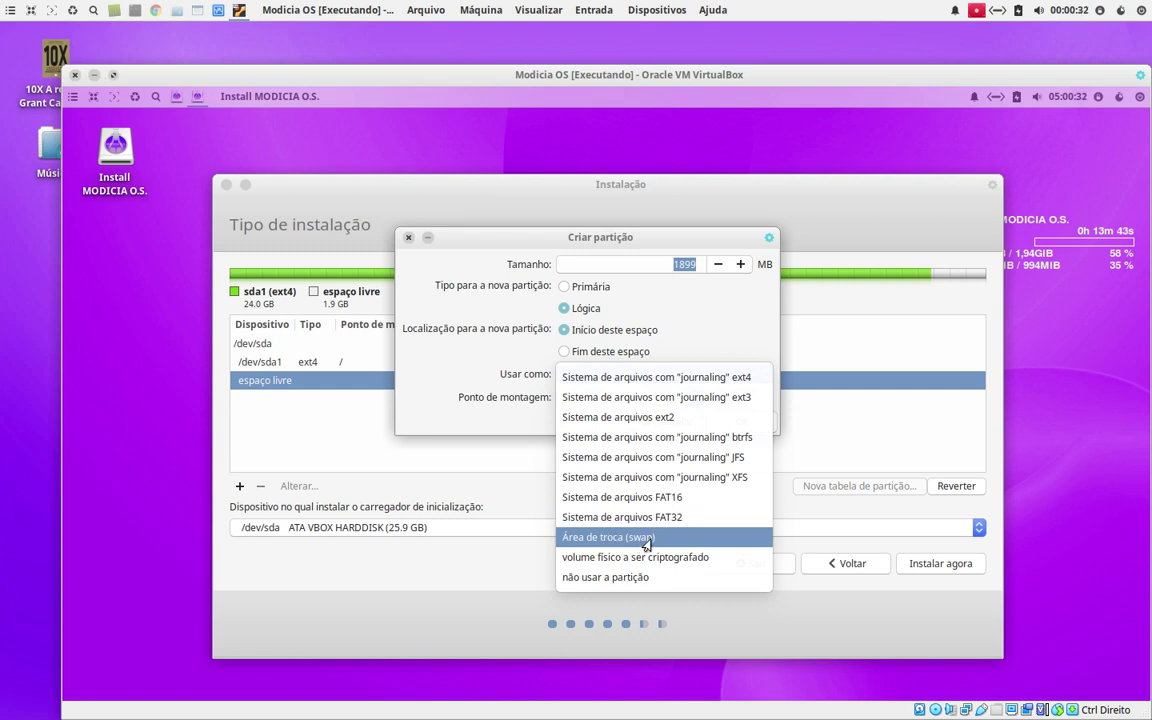
pyautogui.click(647, 541)
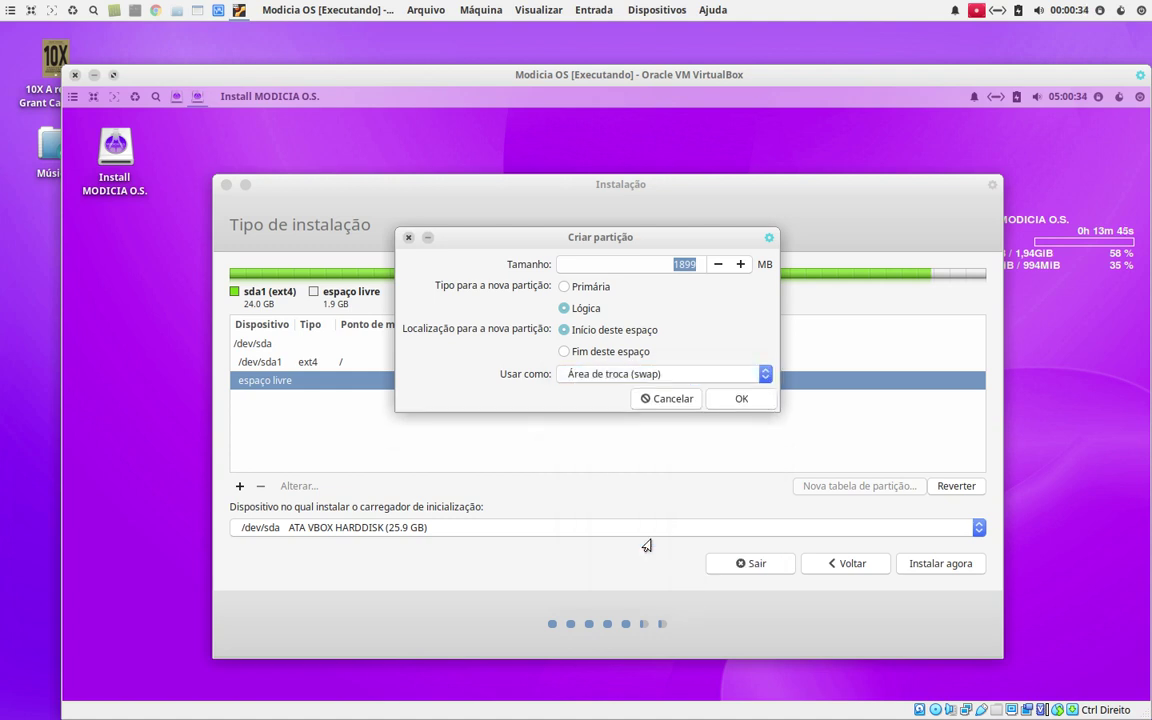
pyautogui.click(735, 404)
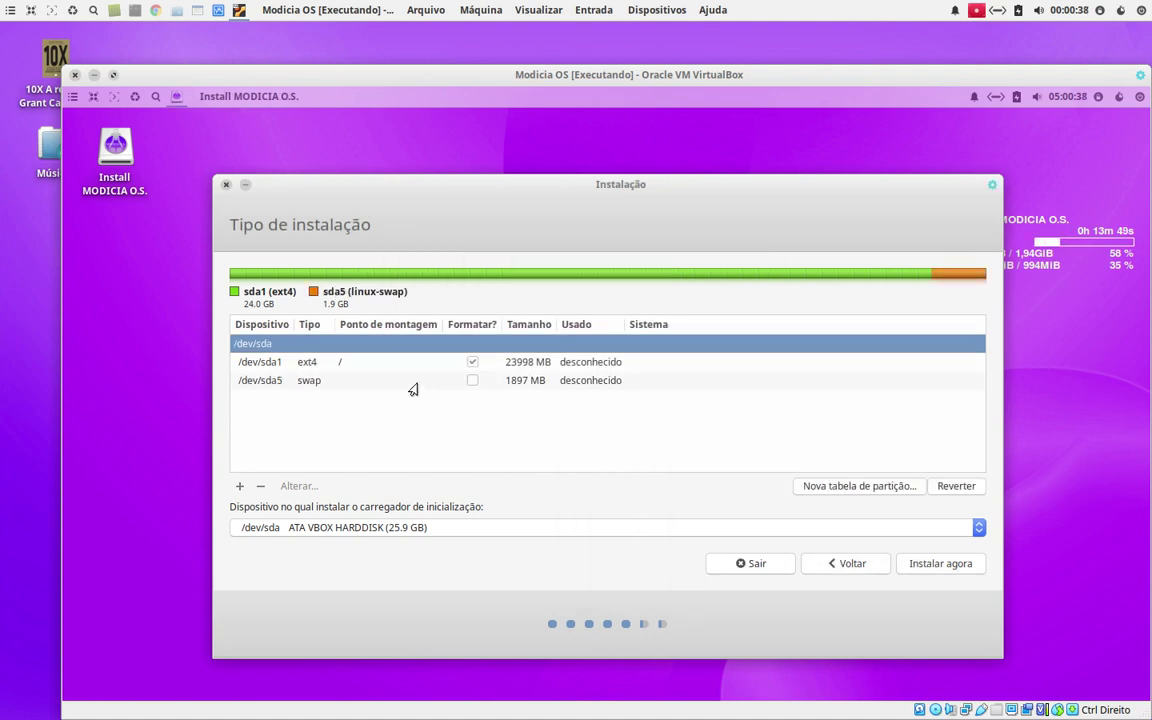
pyautogui.click(262, 388)
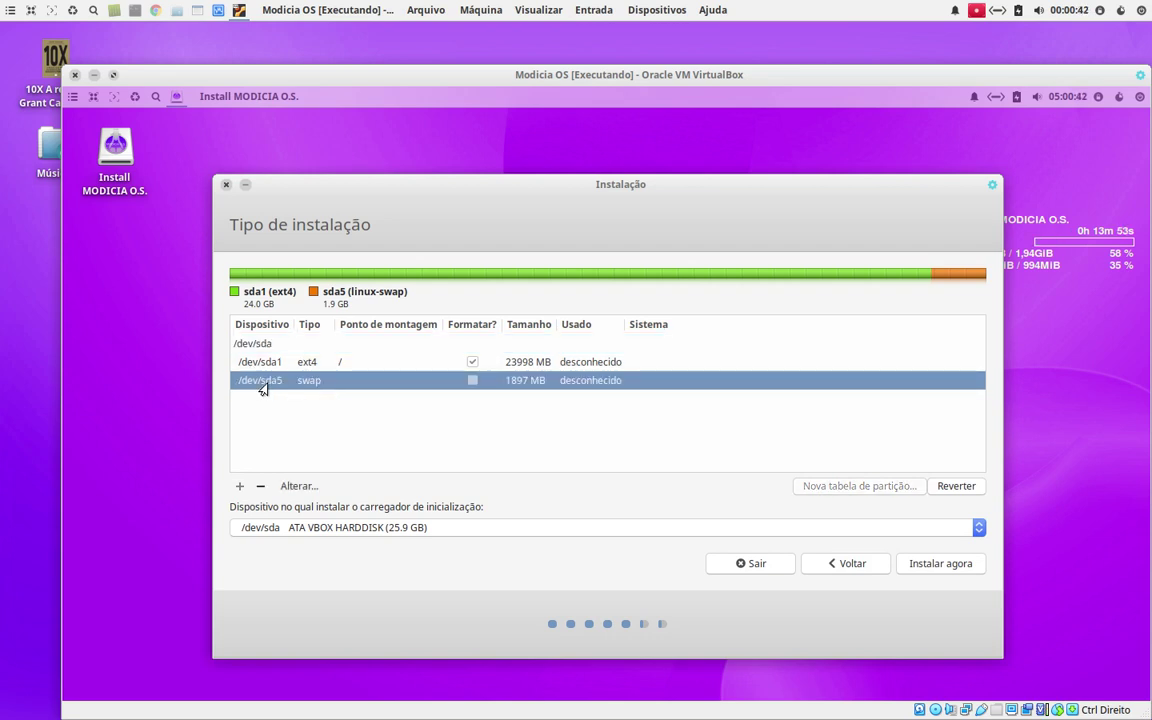
pyautogui.click(265, 363)
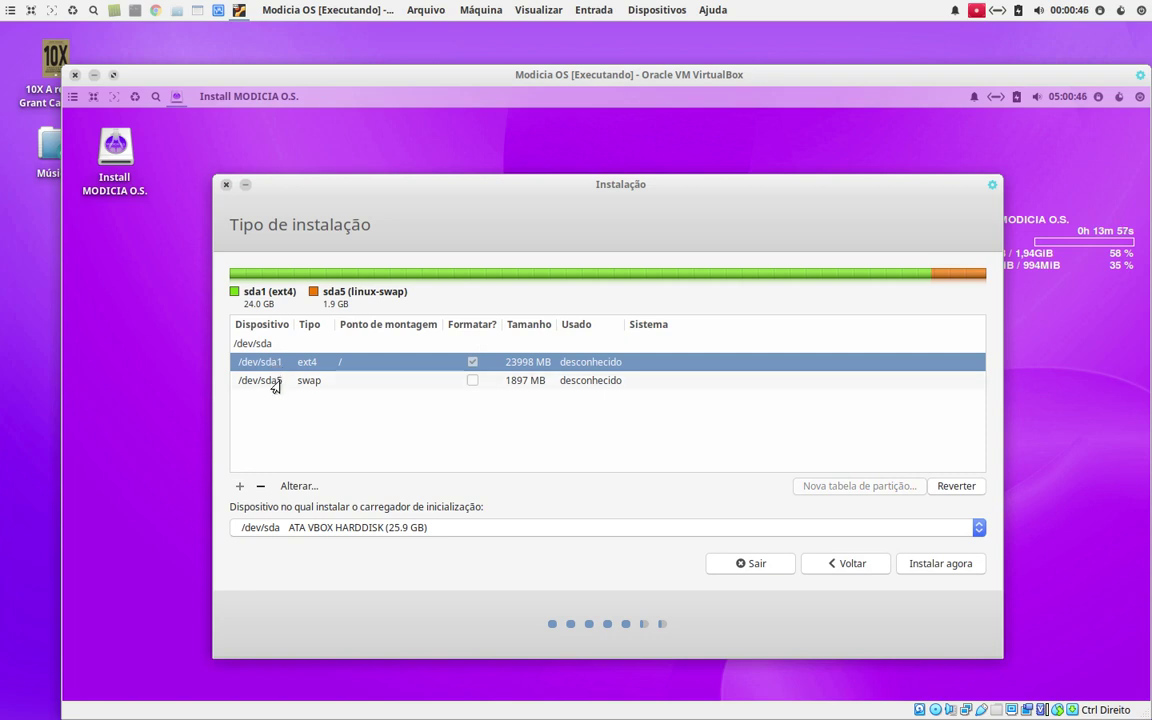
pyautogui.click(270, 381)
pyautogui.click(276, 364)
pyautogui.click(272, 382)
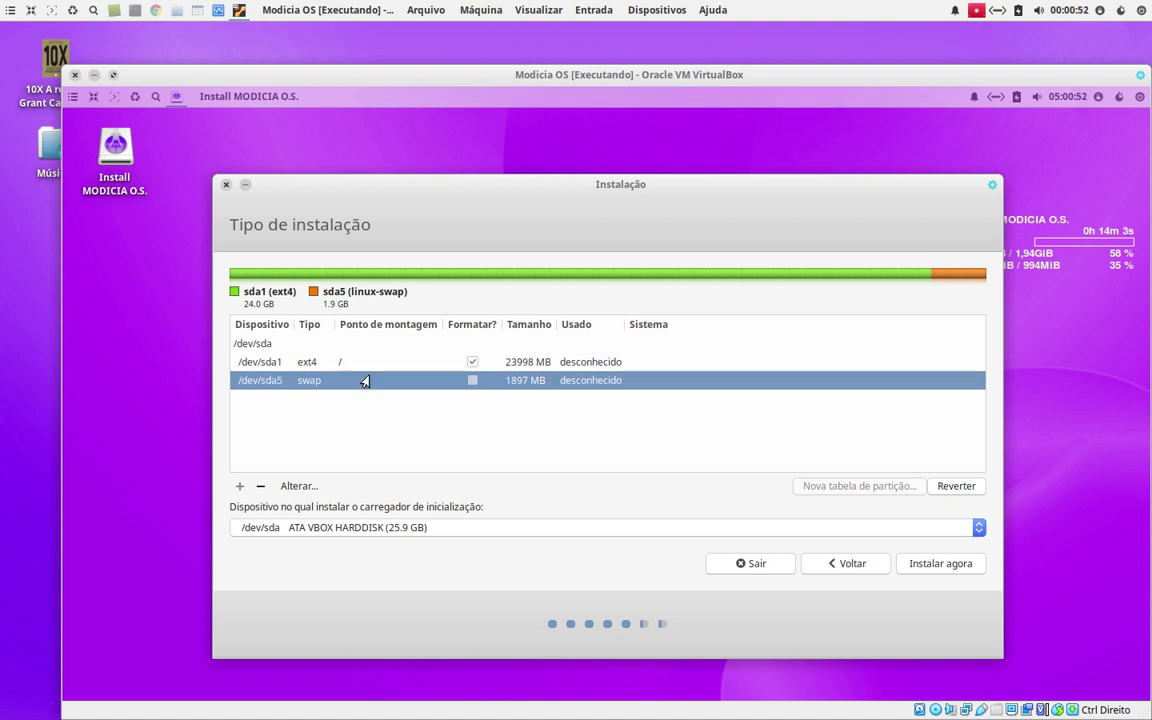
pyautogui.click(550, 366)
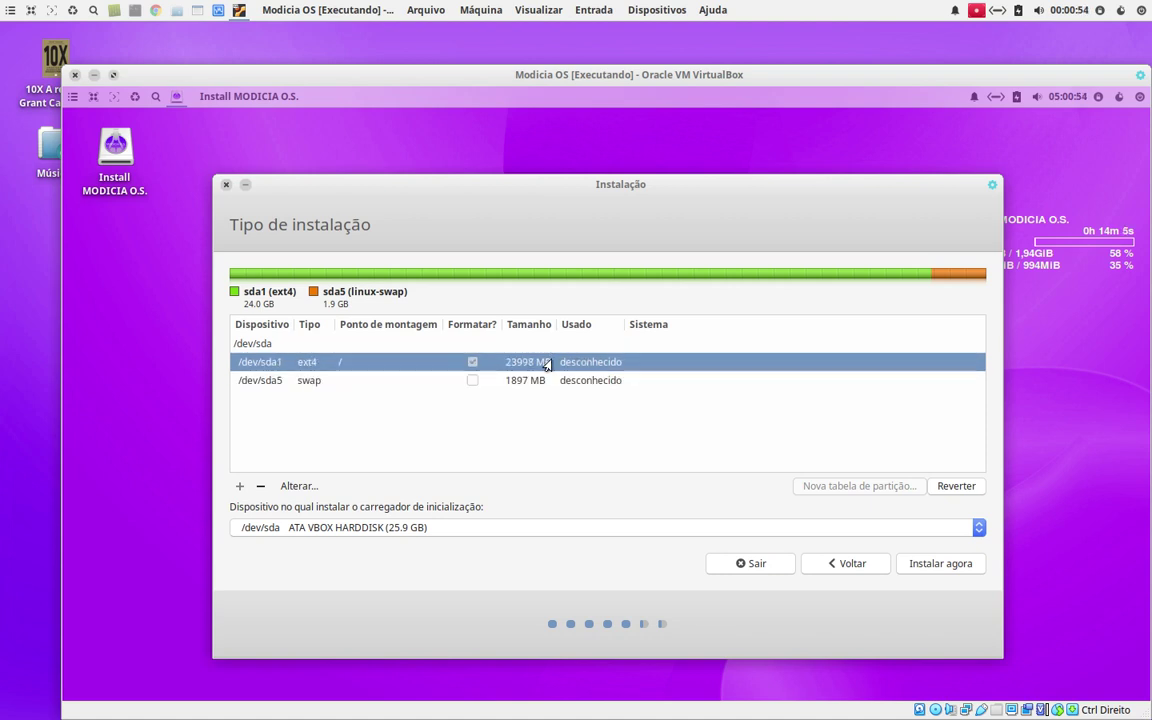
pyautogui.click(544, 381)
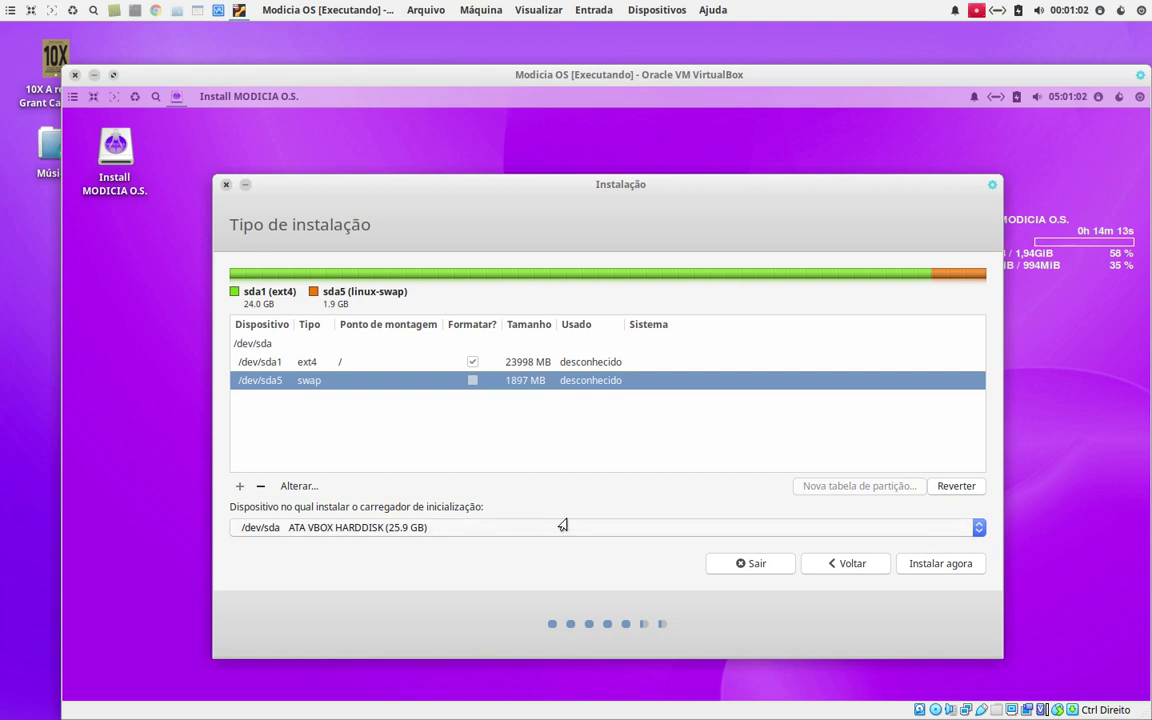
pyautogui.moveTo(349, 507); pyautogui.dragTo(491, 507)
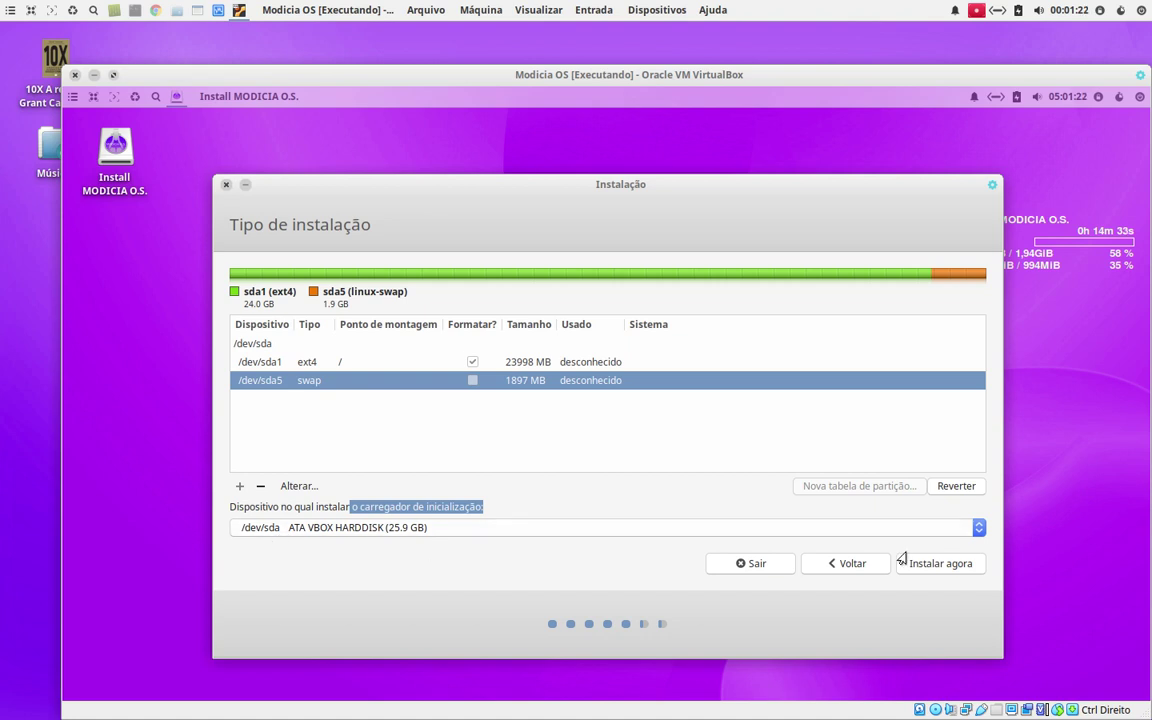
pyautogui.click(977, 534)
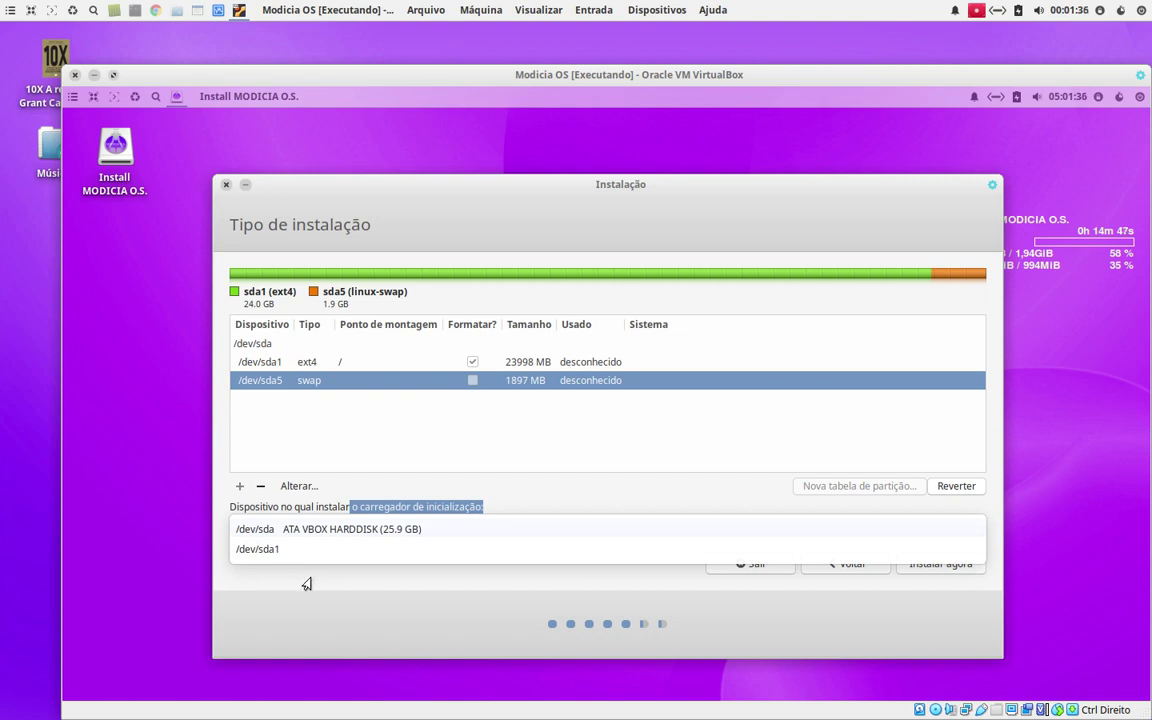
pyautogui.click(325, 530)
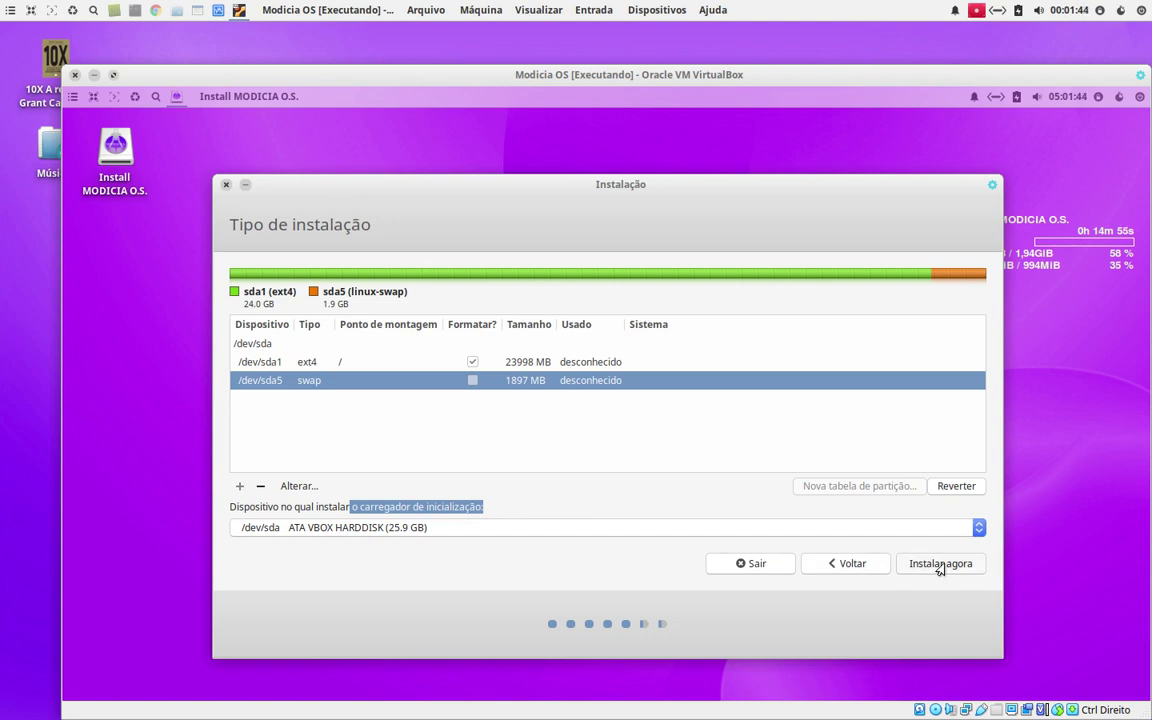
pyautogui.click(777, 364)
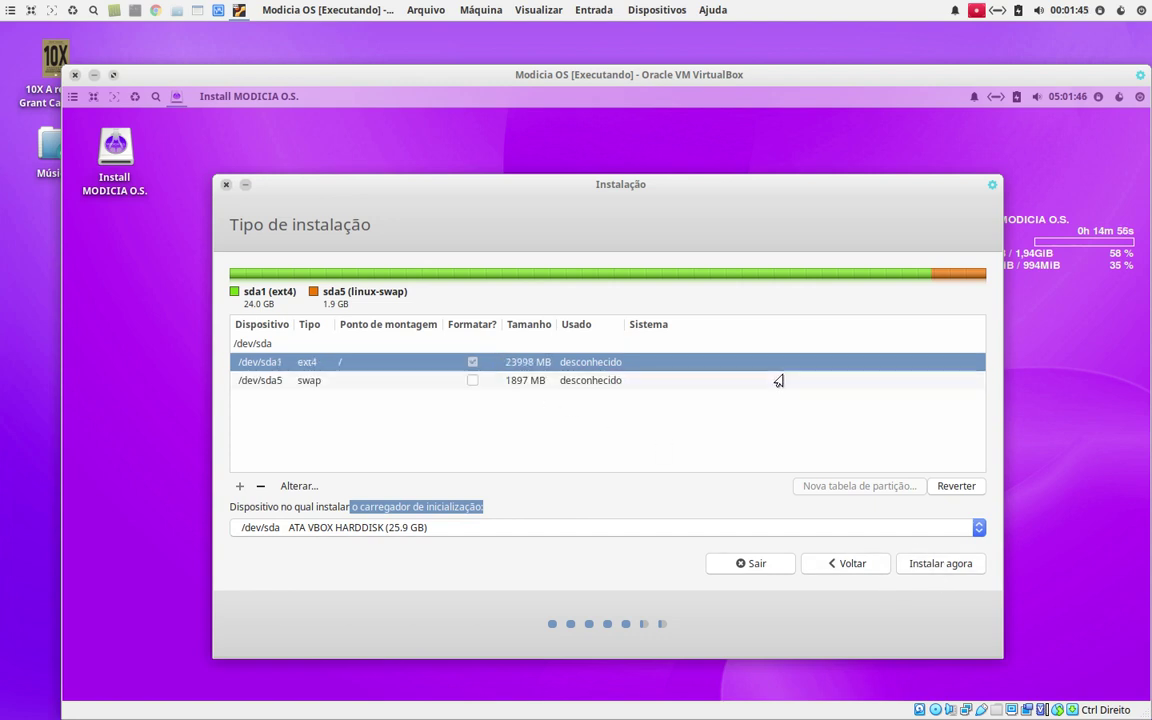
# Start installing with this layout and confirm writing the ext4 and swap partitions to disk.
pyautogui.click(941, 566)
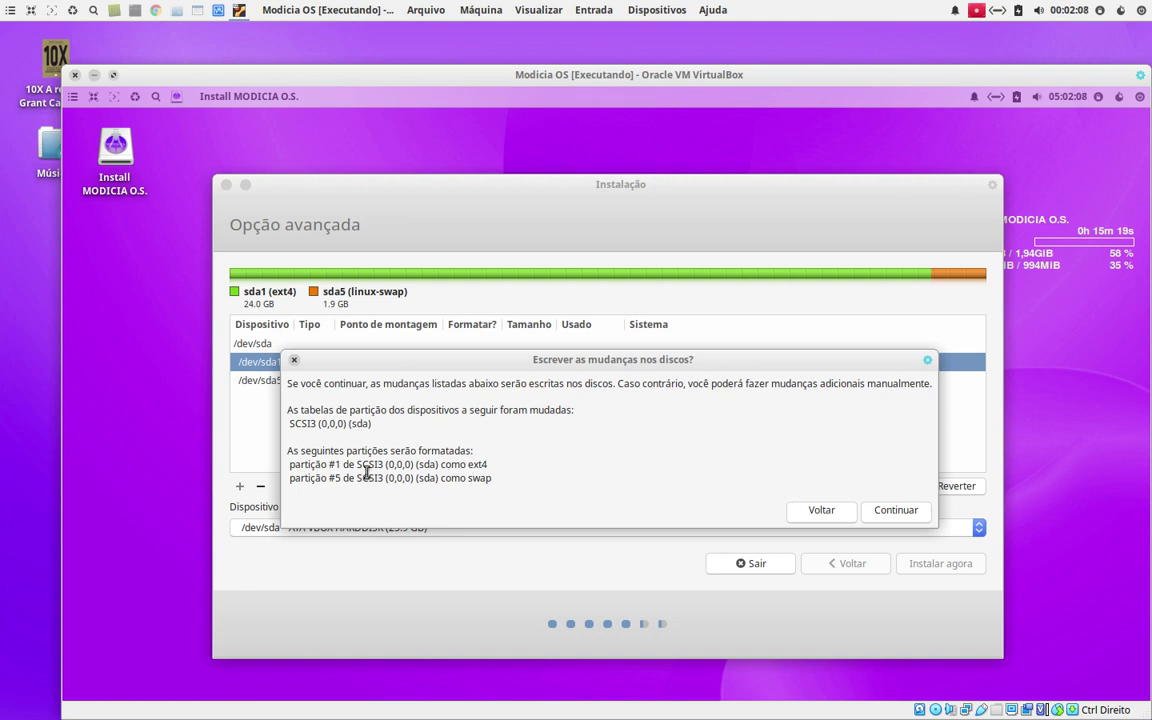
pyautogui.doubleClick(463, 464)
pyautogui.click(463, 478)
pyautogui.moveTo(460, 478)
pyautogui.mouseDown()
pyautogui.moveTo(478, 477)
pyautogui.moveTo(474, 466)
pyautogui.moveTo(472, 478)
pyautogui.mouseUp()
pyautogui.click(895, 515)
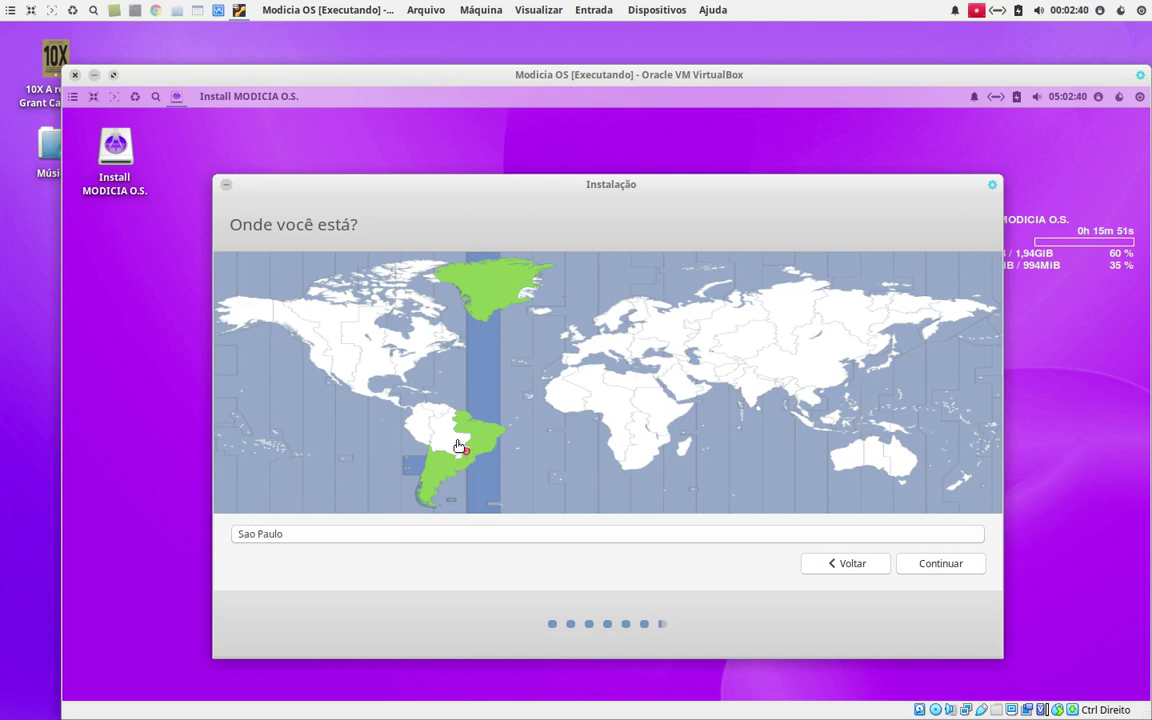
# Choose Sao Paulo as the installer's location on the time-zone map.
pyautogui.click(350, 341)
pyautogui.click(315, 300)
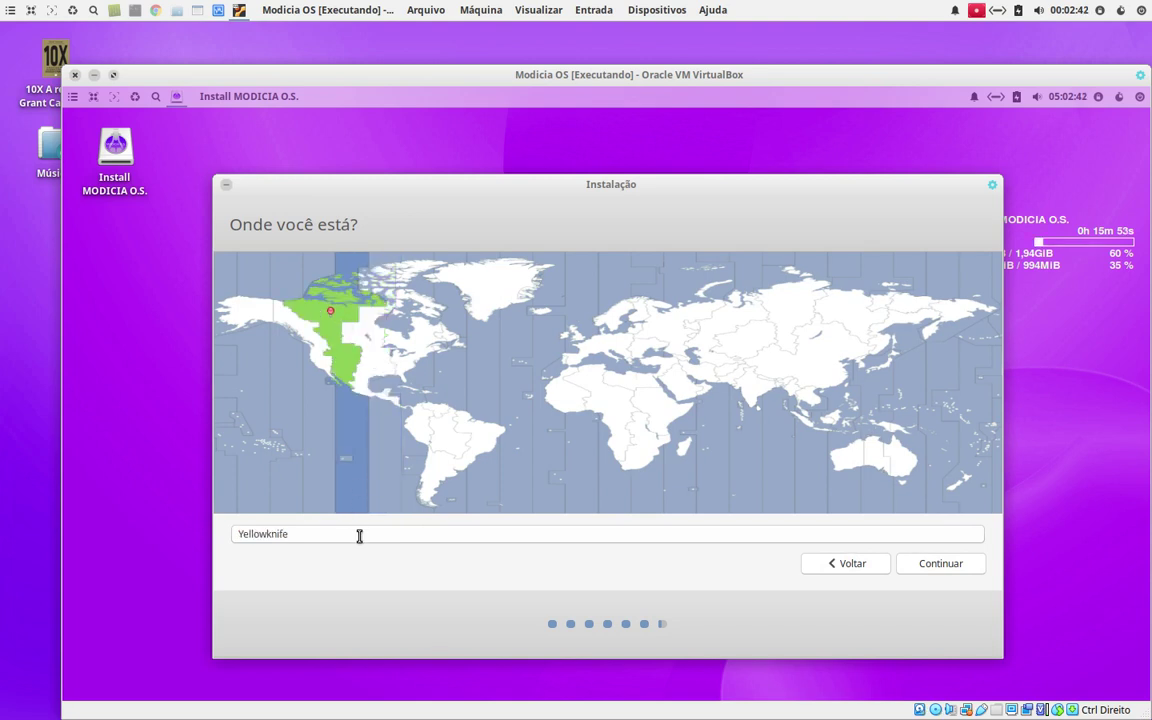
pyautogui.doubleClick(912, 536)
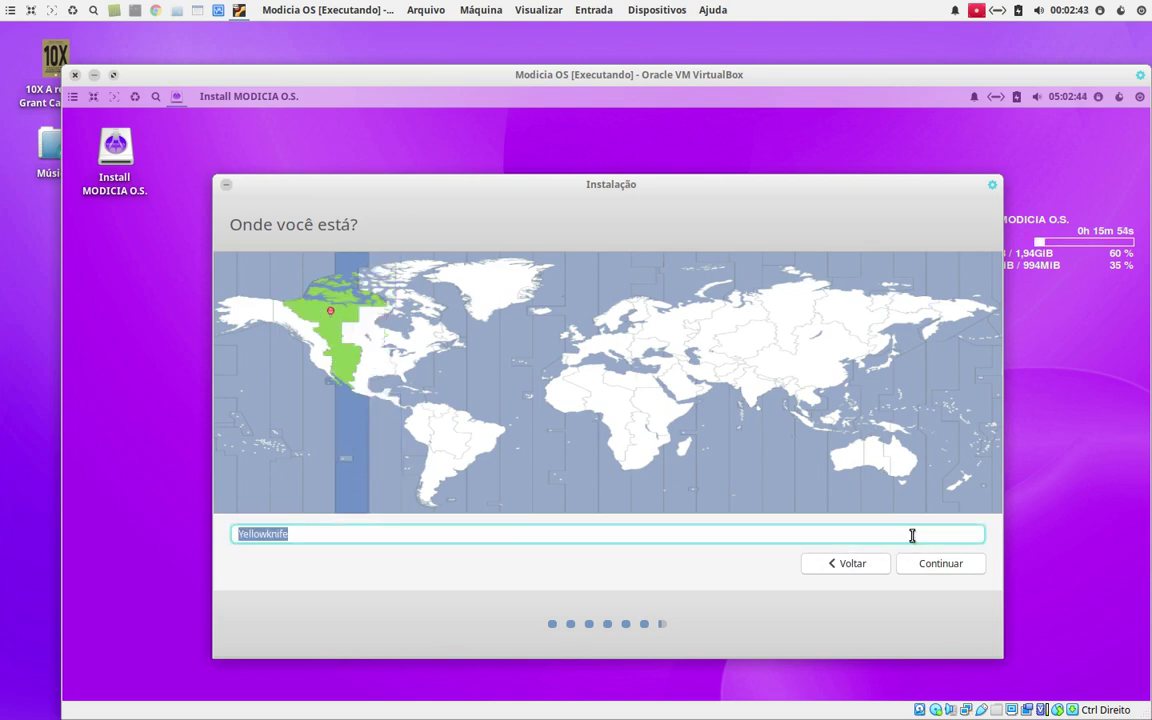
pyautogui.click(476, 448)
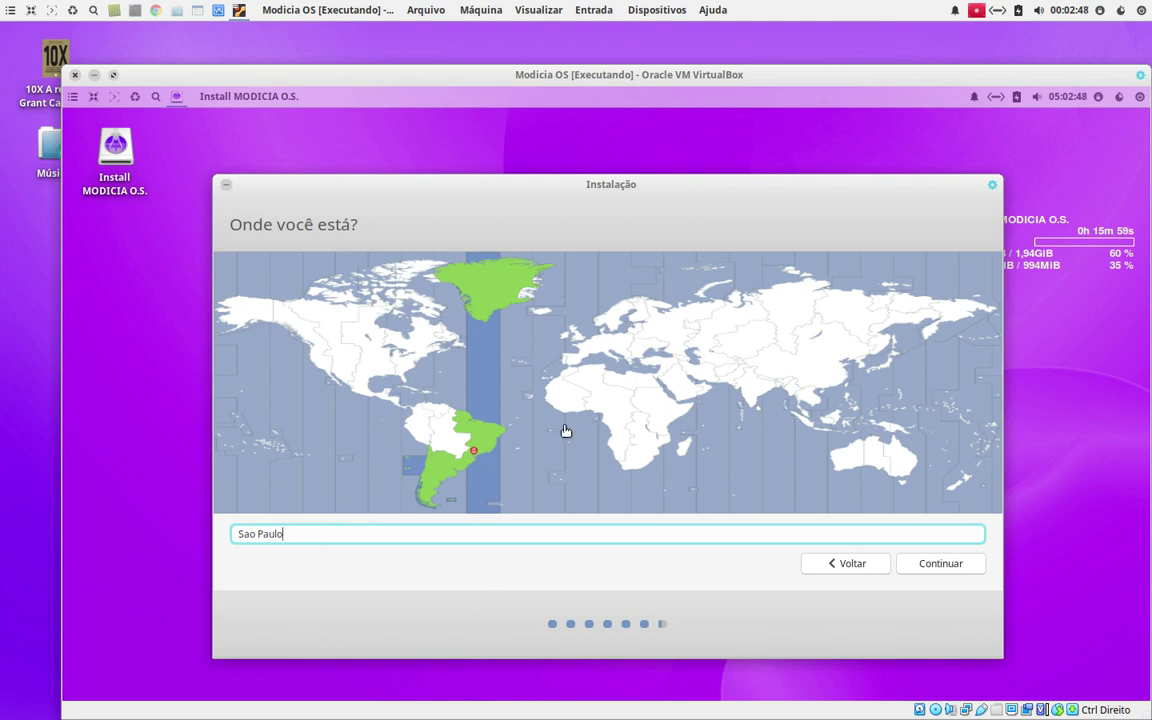
pyautogui.click(755, 342)
pyautogui.click(820, 345)
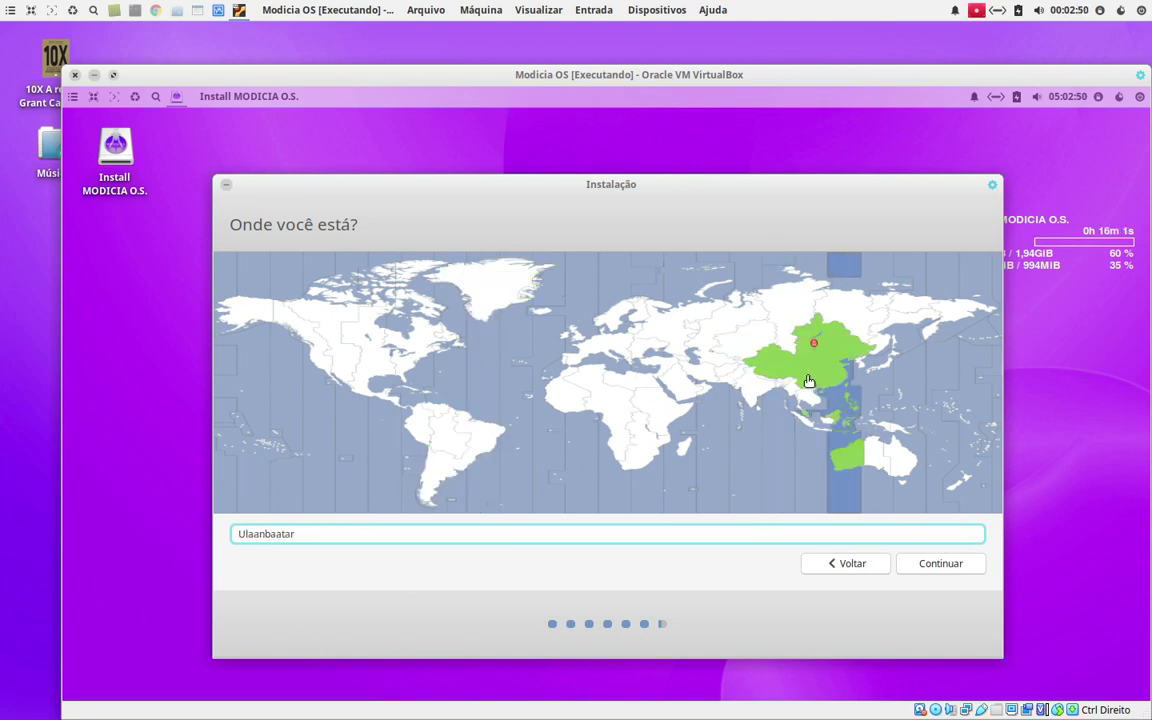
pyautogui.click(750, 314)
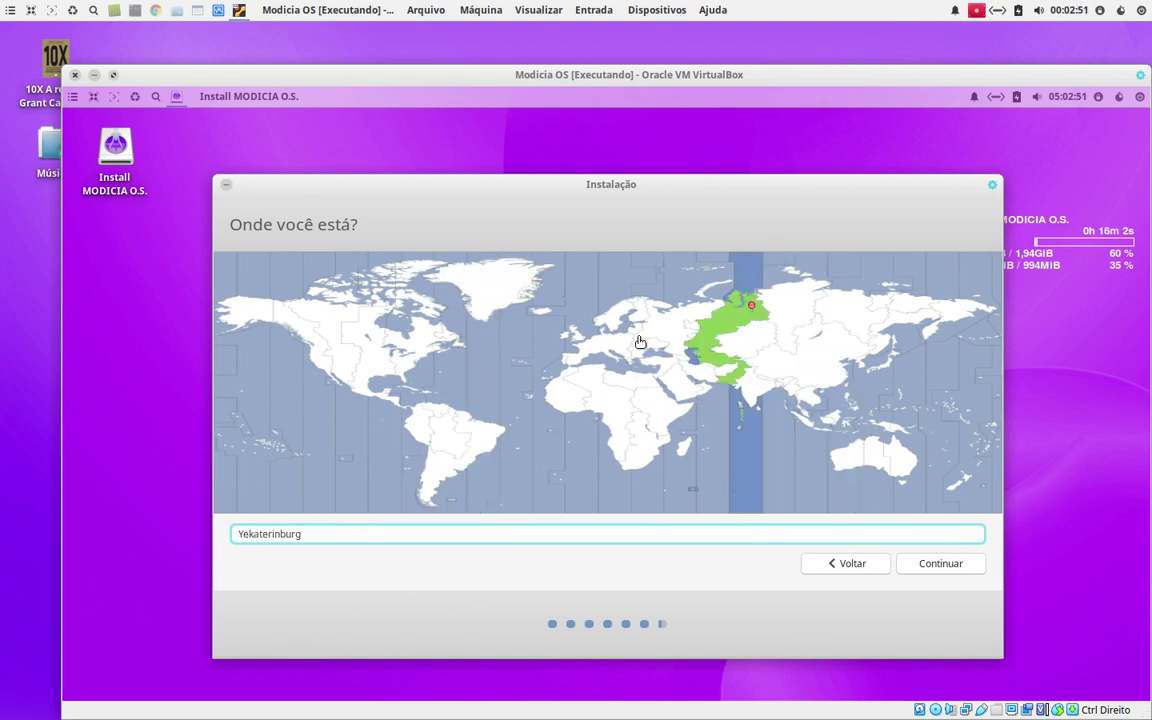
pyautogui.click(890, 459)
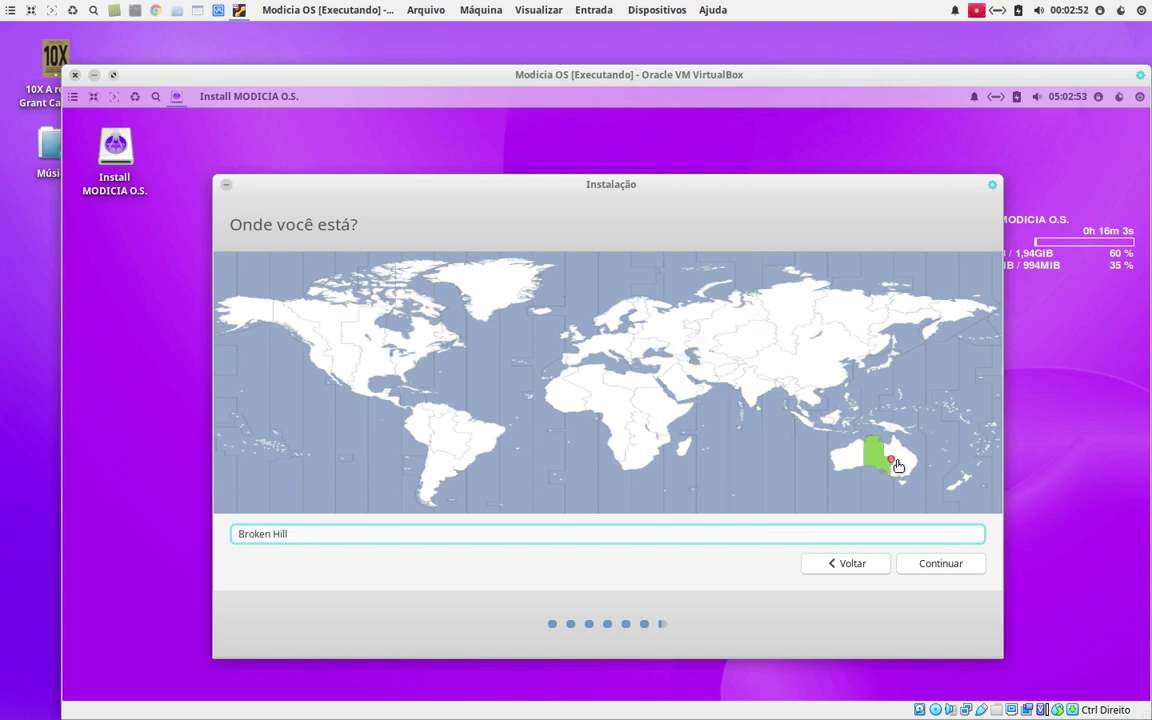
pyautogui.click(797, 305)
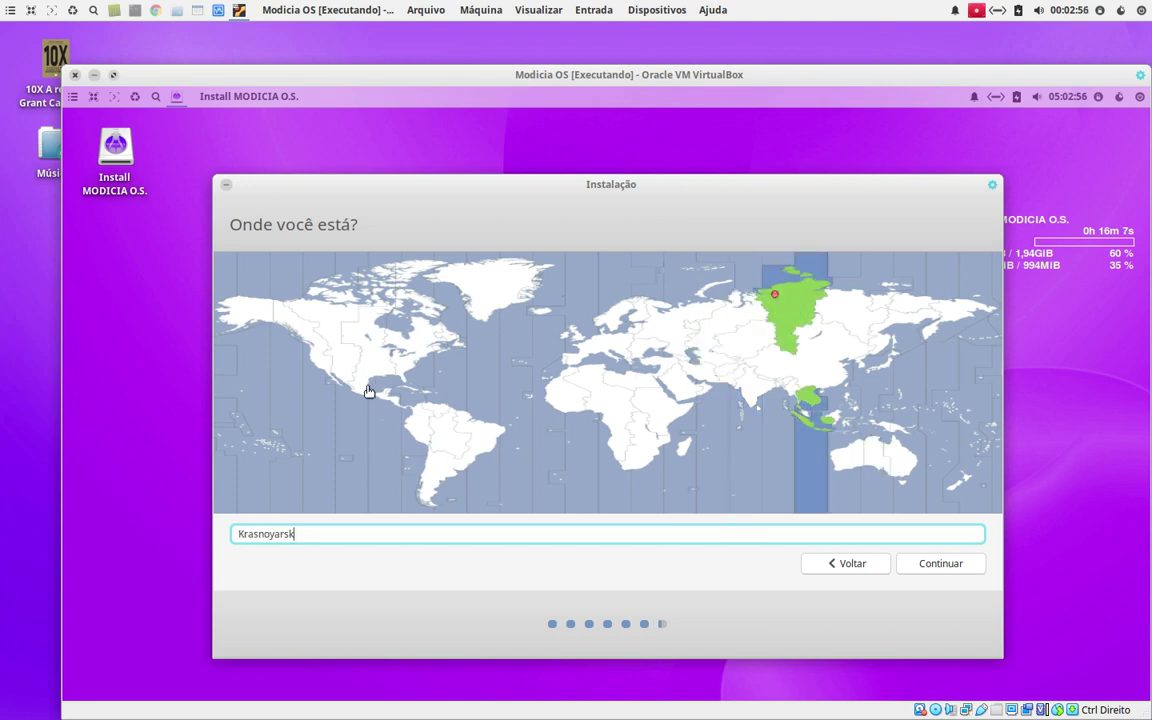
pyautogui.click(464, 458)
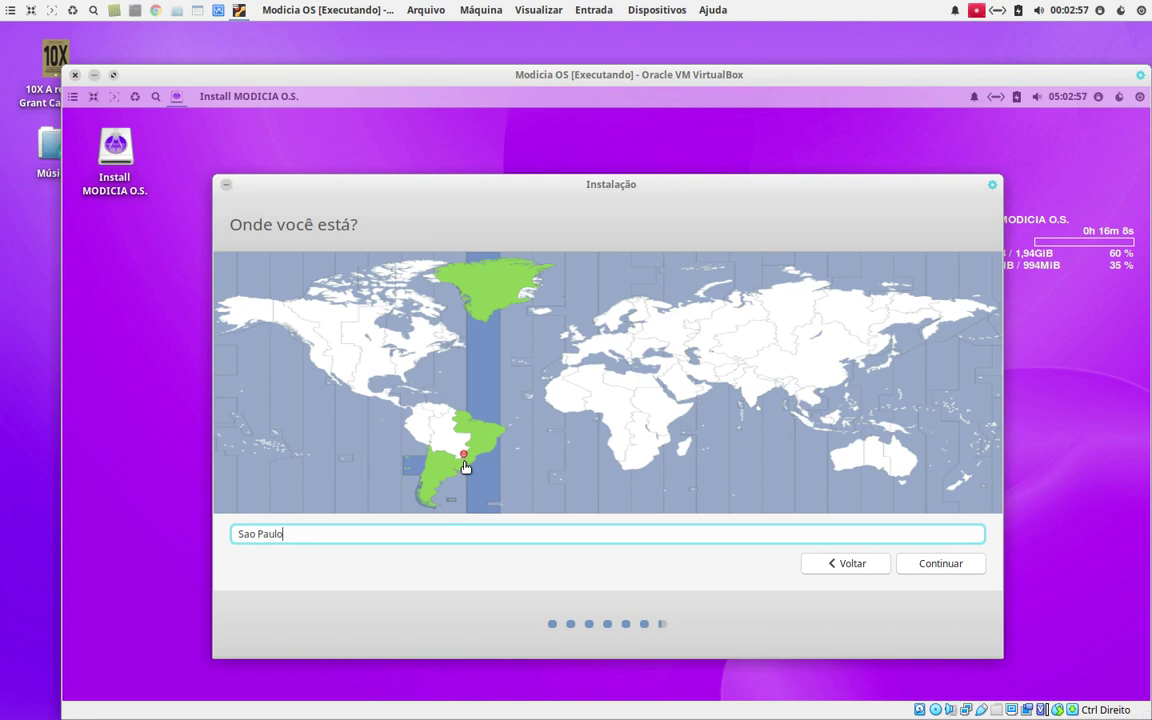
pyautogui.click(937, 566)
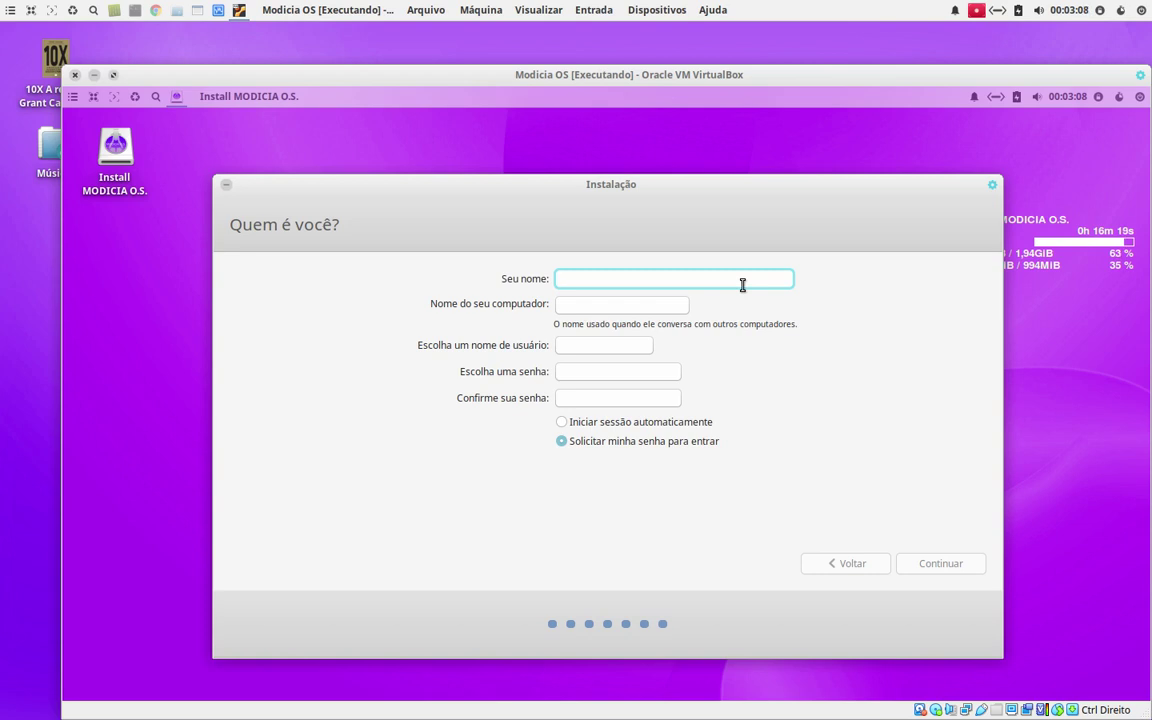
pyautogui.write('Evandro')
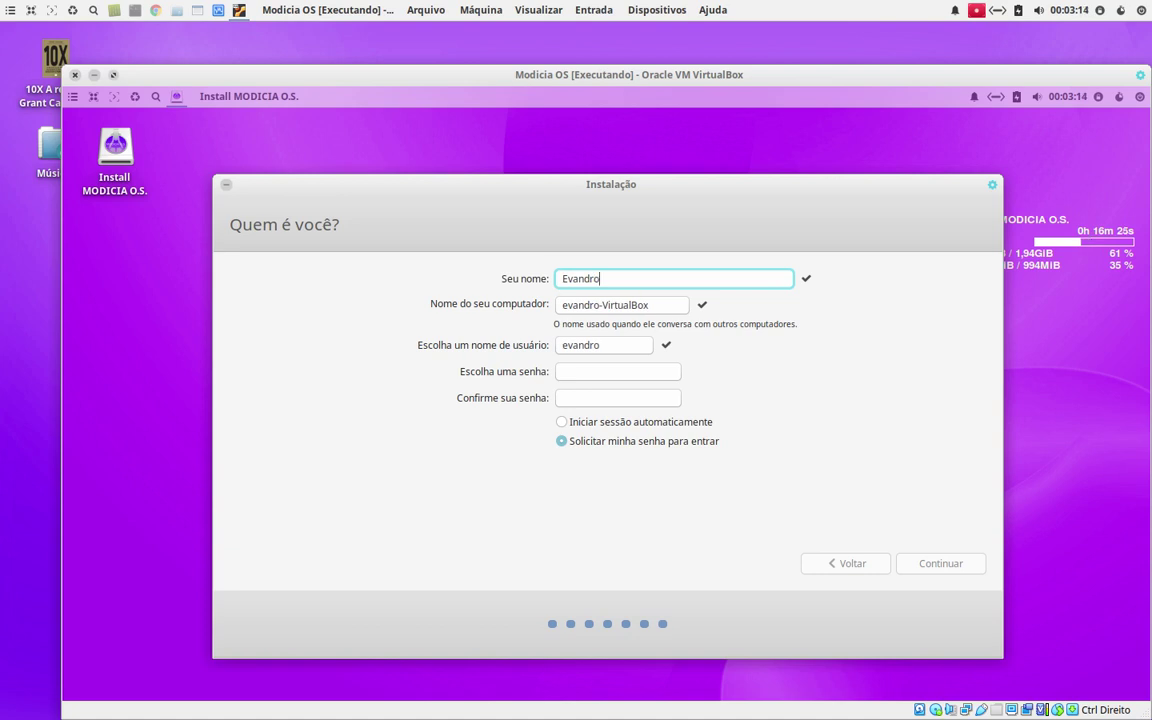
pyautogui.tripleClick(633, 309)
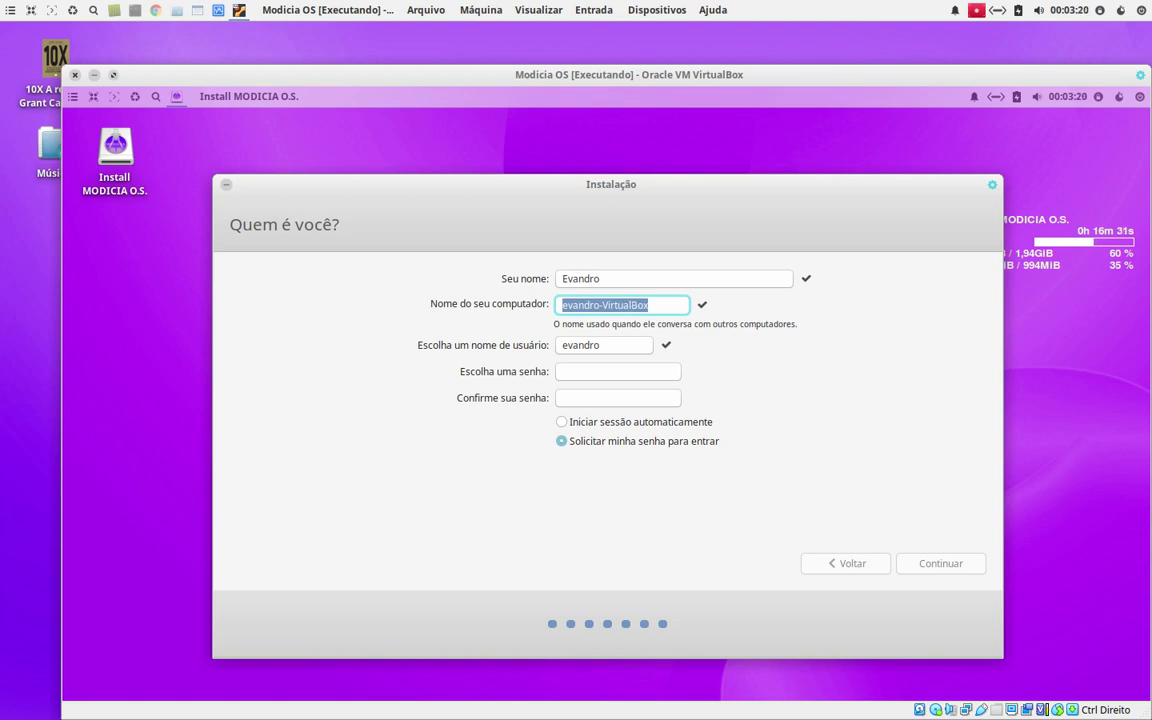
pyautogui.write('jaucity')
pyautogui.press('Tab')
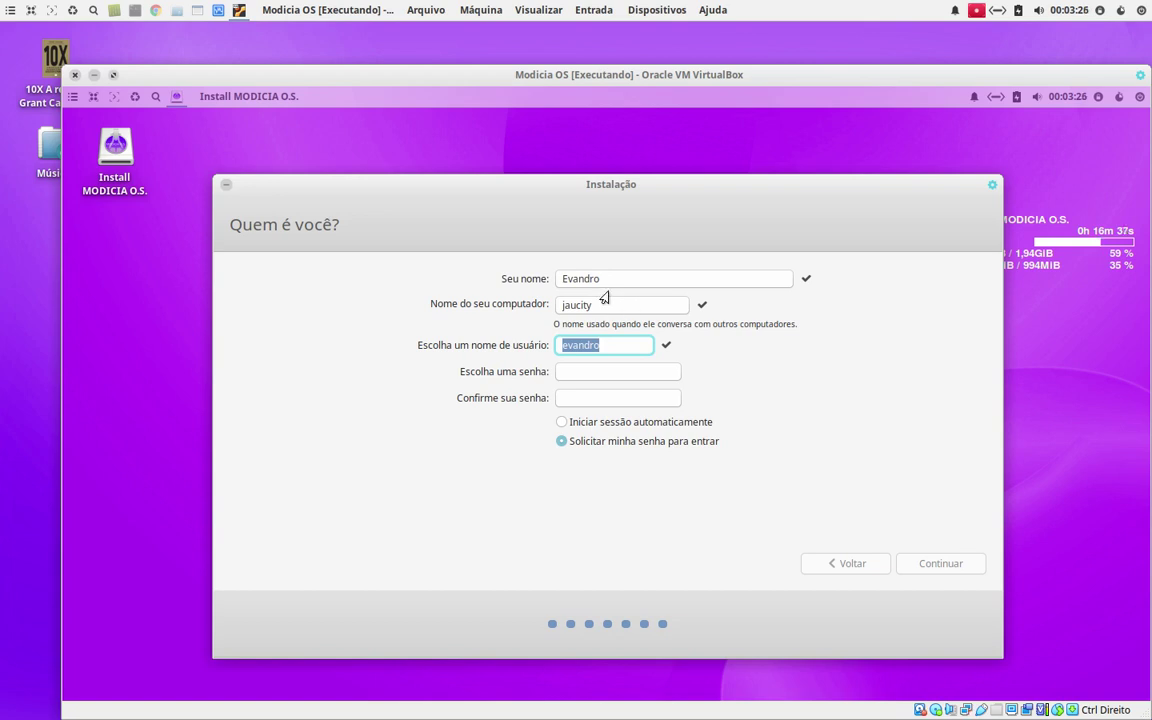
pyautogui.click(589, 278)
pyautogui.click(598, 343)
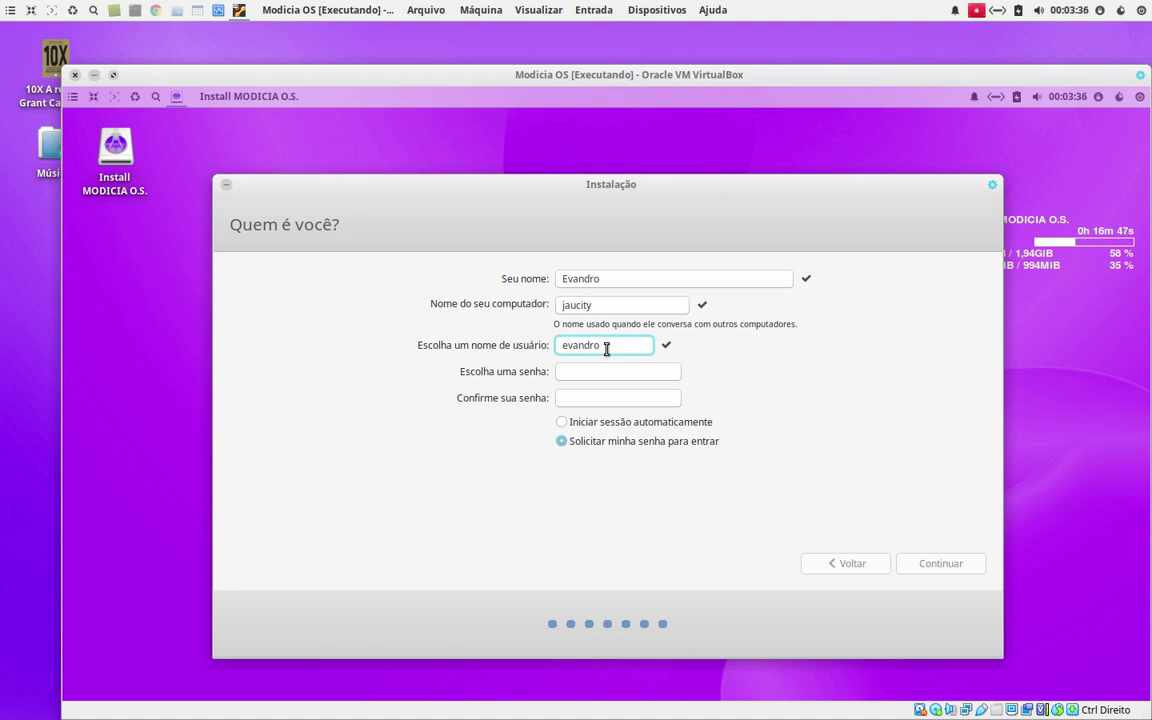
pyautogui.press('End')
# Put the cursor in the 'Escolha uma senha' password field.
pyautogui.click(576, 371)
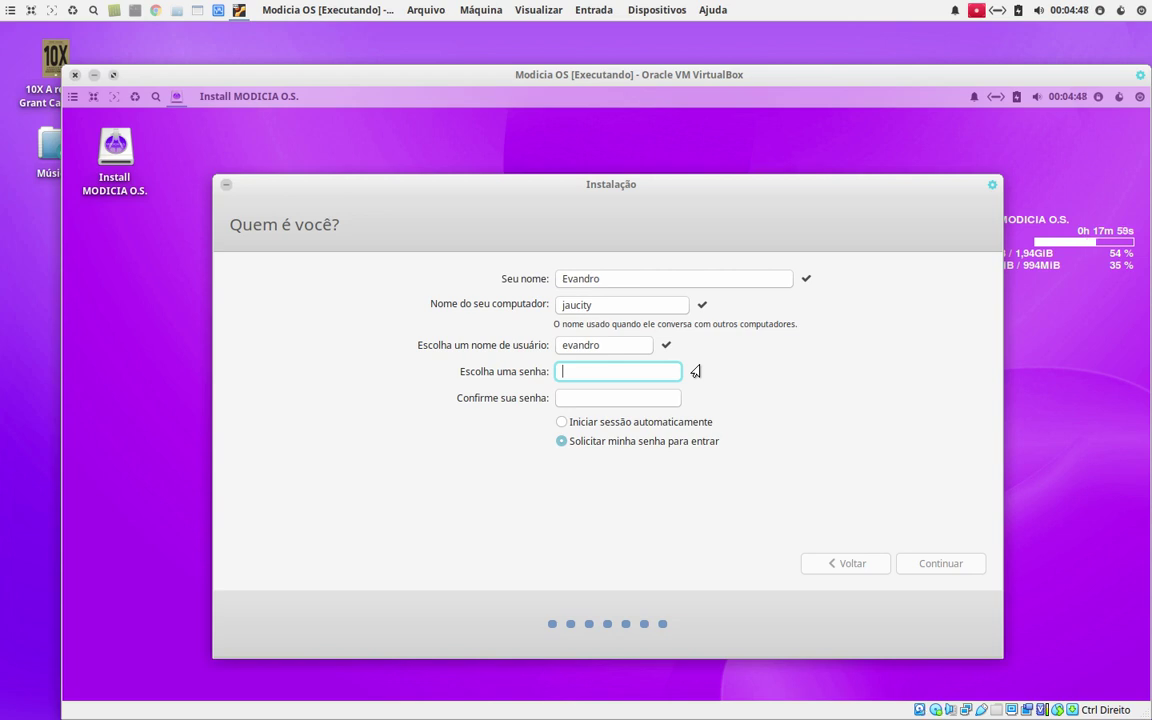
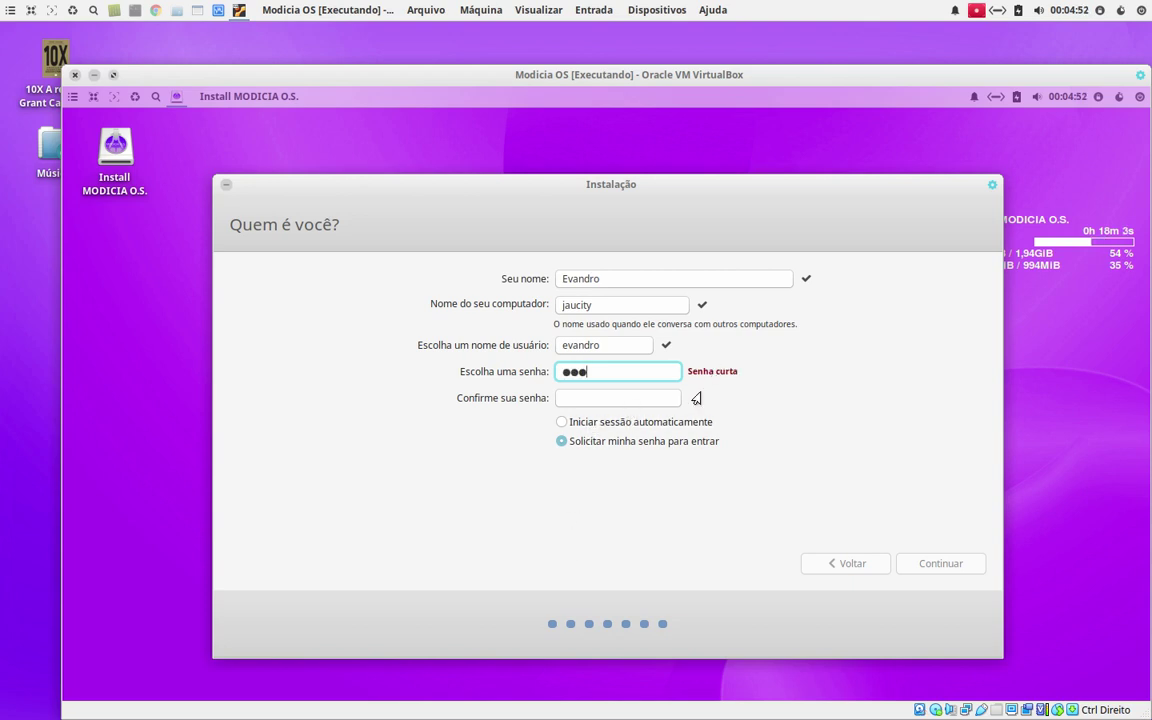
# Enter the account password and retype it in the confirmation field.
pyautogui.press('Tab')
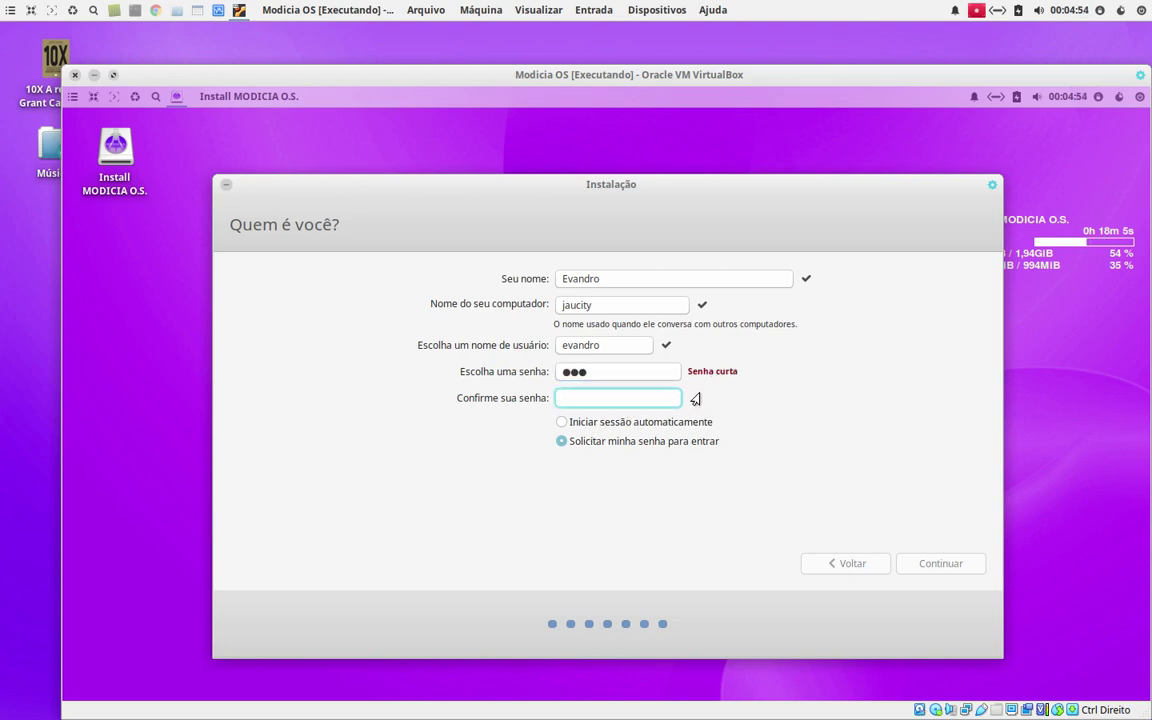
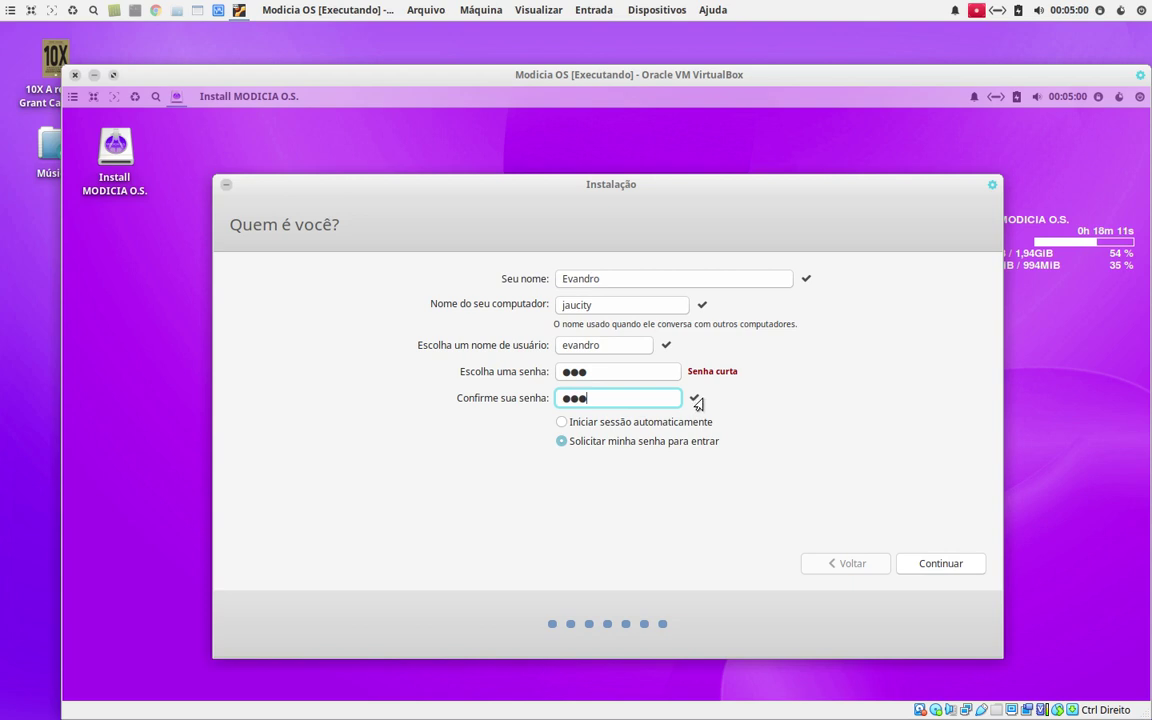
# Select 'Iniciar sessão automaticamente' and continue the installation.
pyautogui.click(551, 426)
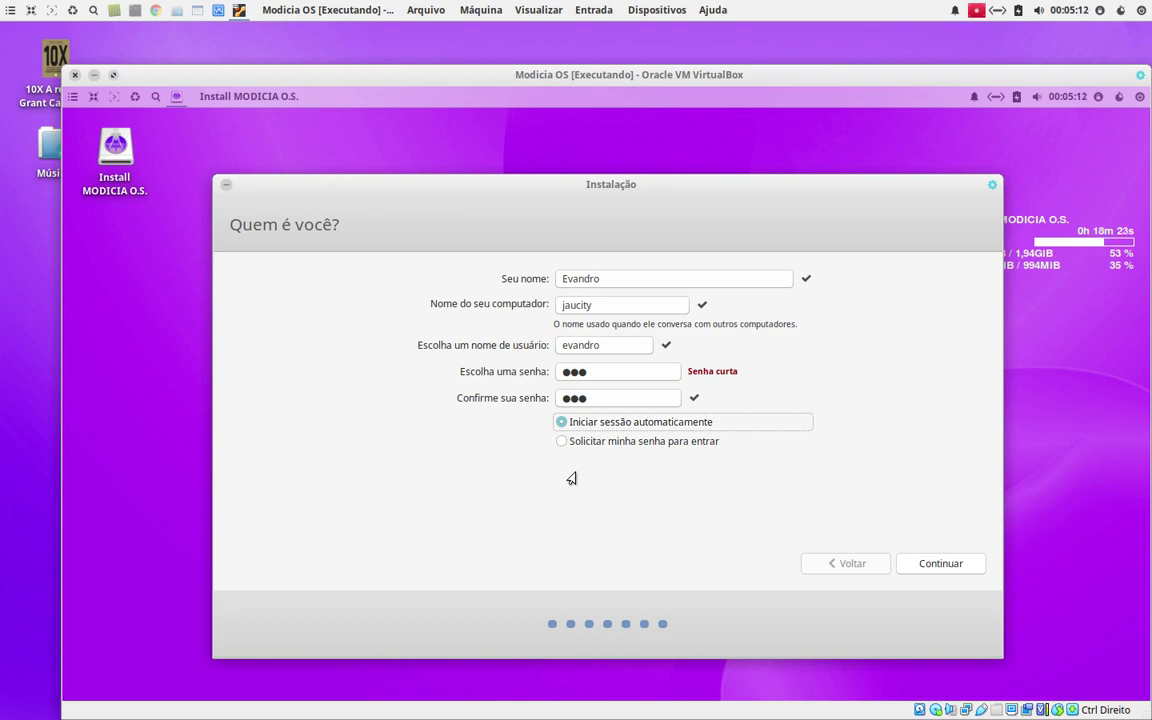
pyautogui.click(558, 444)
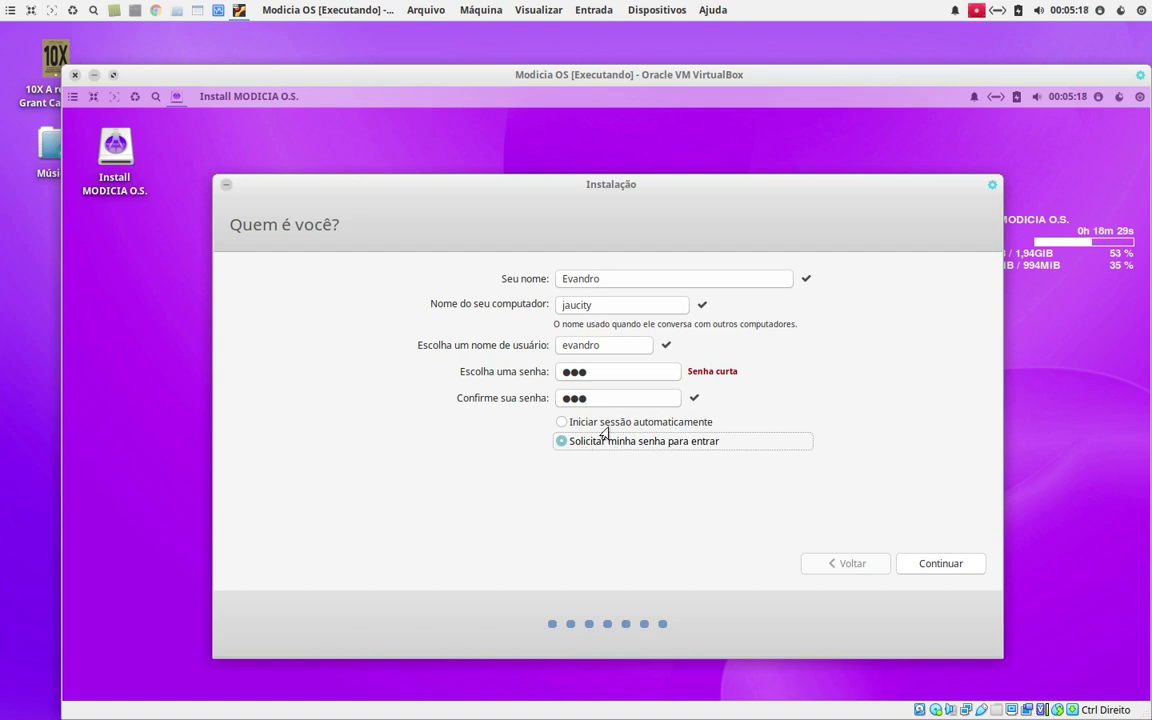
pyautogui.click(560, 423)
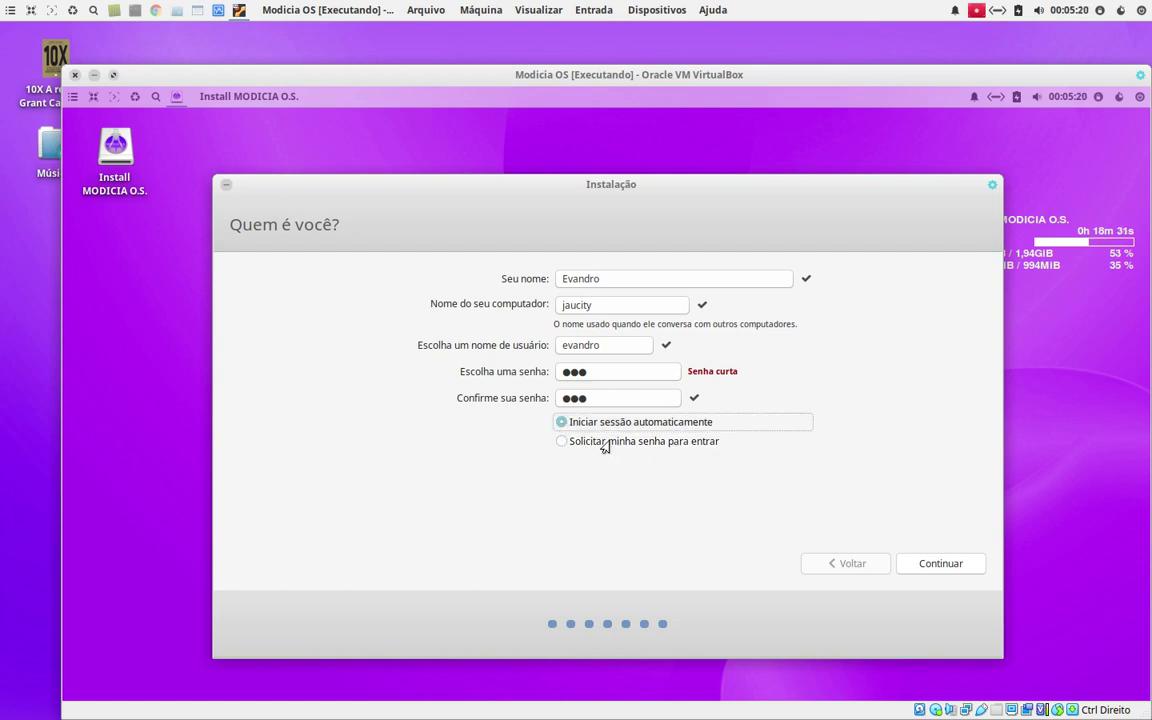
pyautogui.click(940, 567)
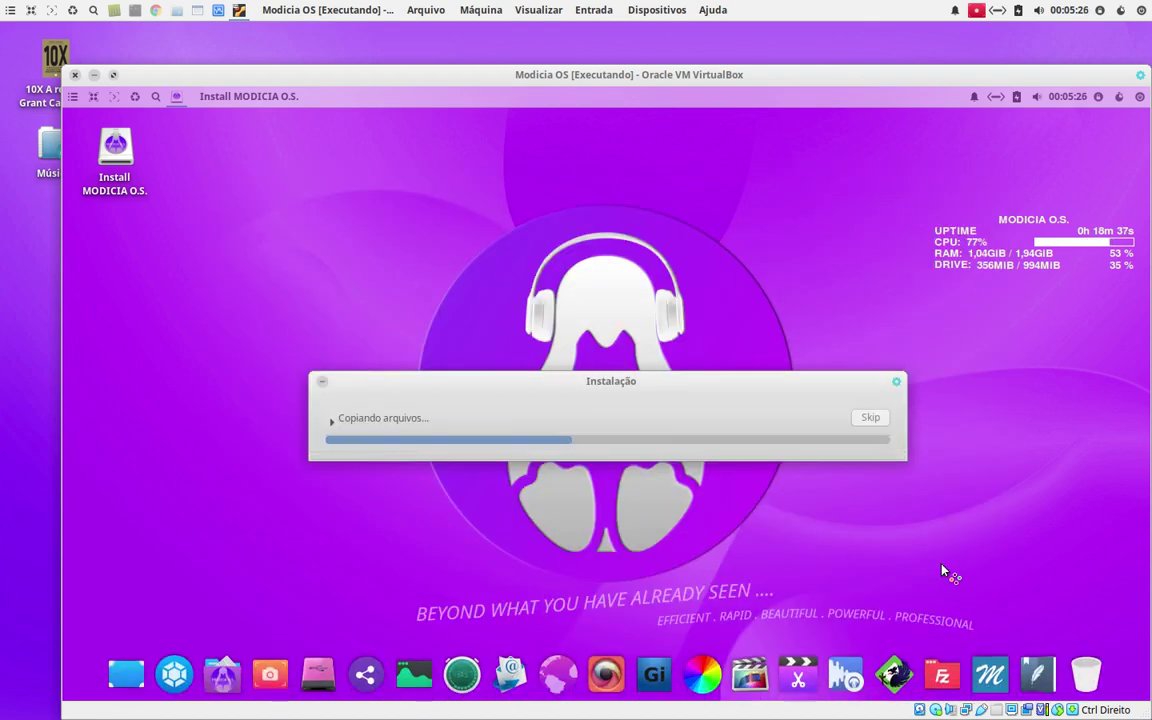
# Expand the 'Copiando arquivos...' detailed log and move the Instalação window up slightly.
pyautogui.click(331, 423)
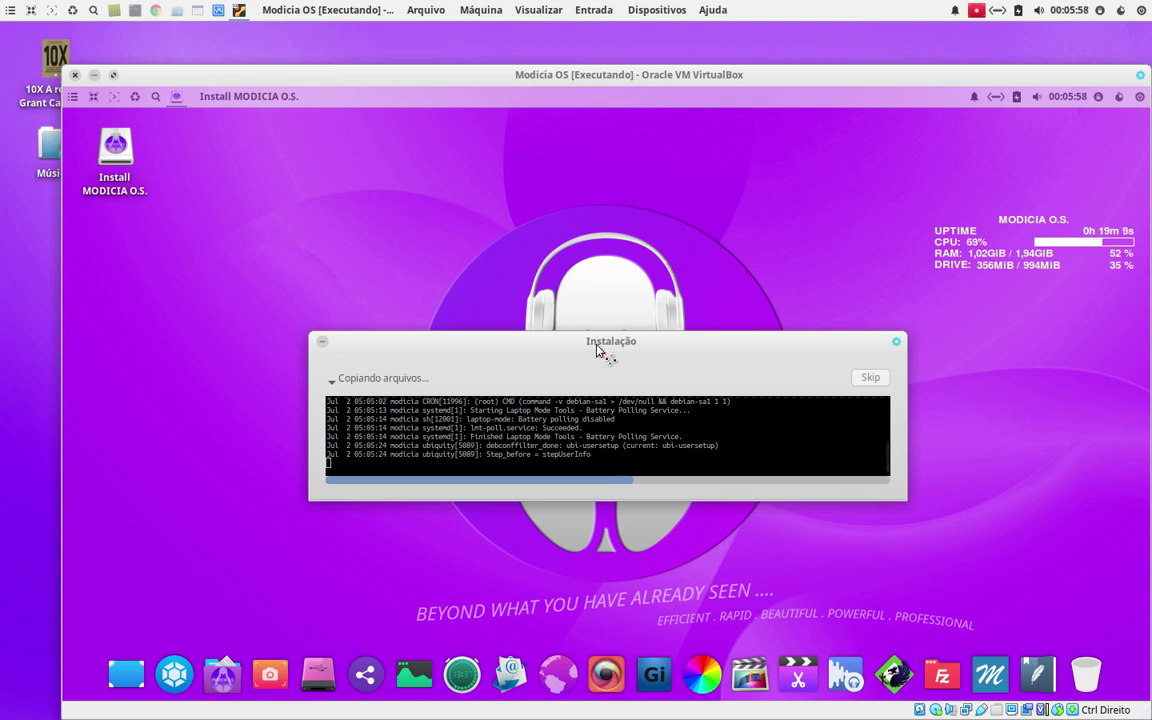
pyautogui.moveTo(600, 347); pyautogui.dragTo(598, 322)
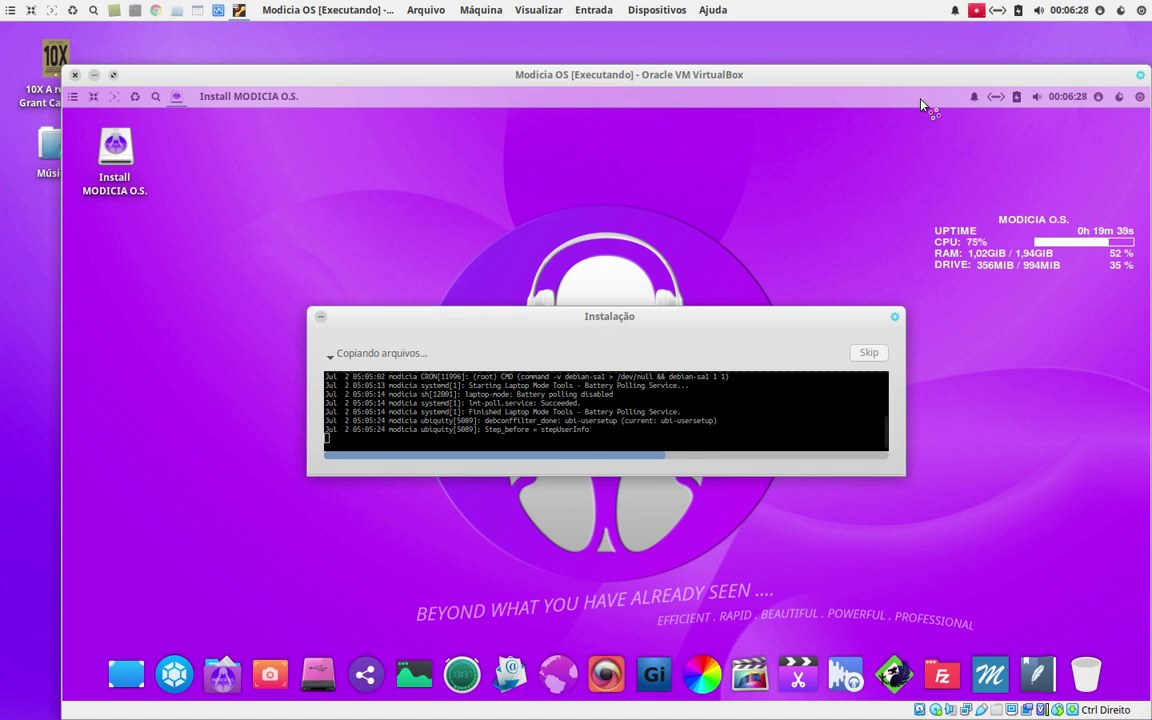
# Pause the host screen recorder, then refocus the VM while installation continues.
pyautogui.click(977, 13)
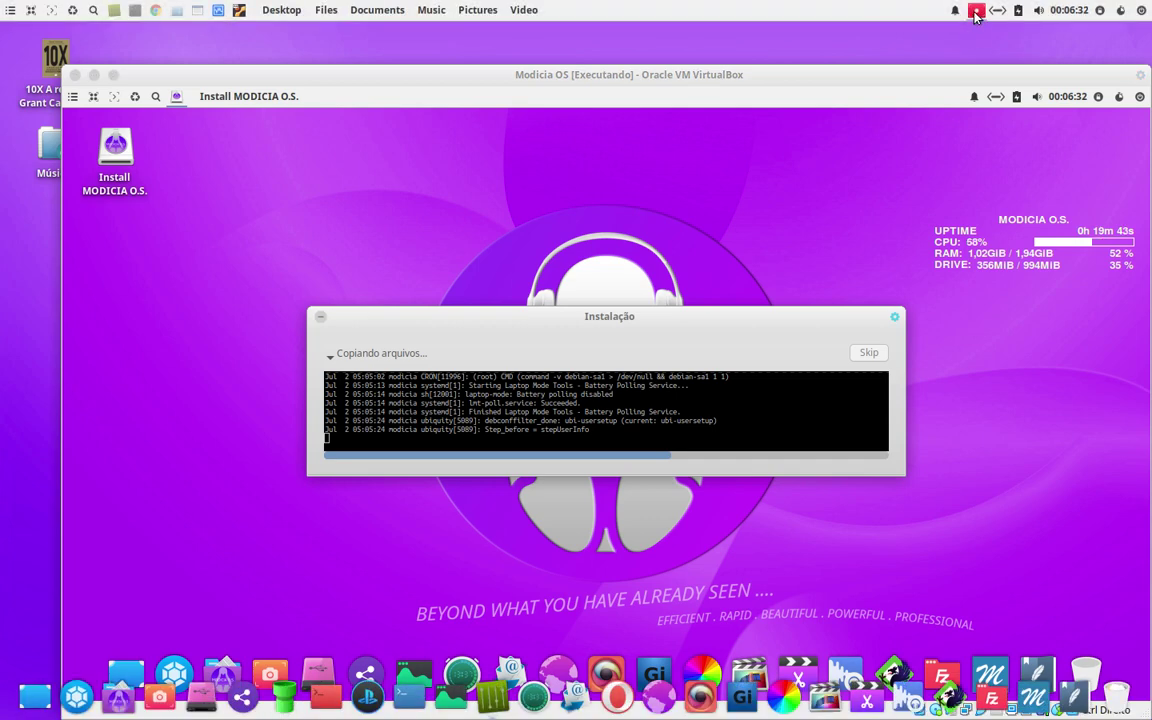
pyautogui.click(977, 13)
pyautogui.click(1005, 36)
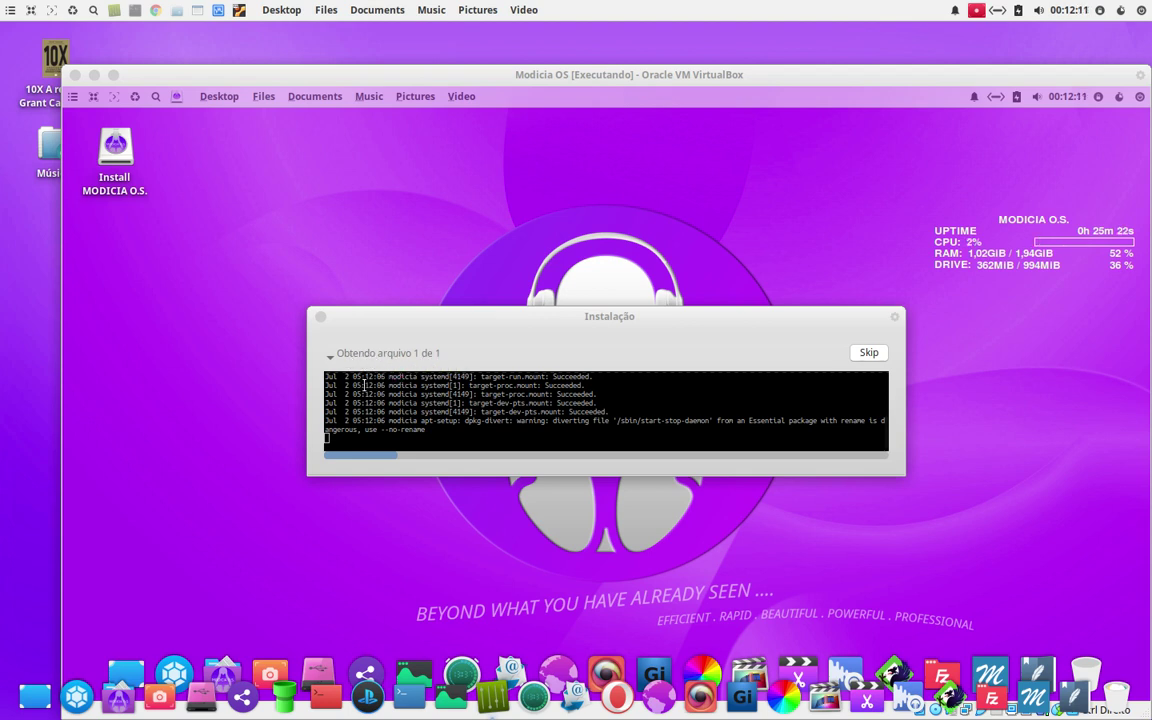
pyautogui.doubleClick(403, 421)
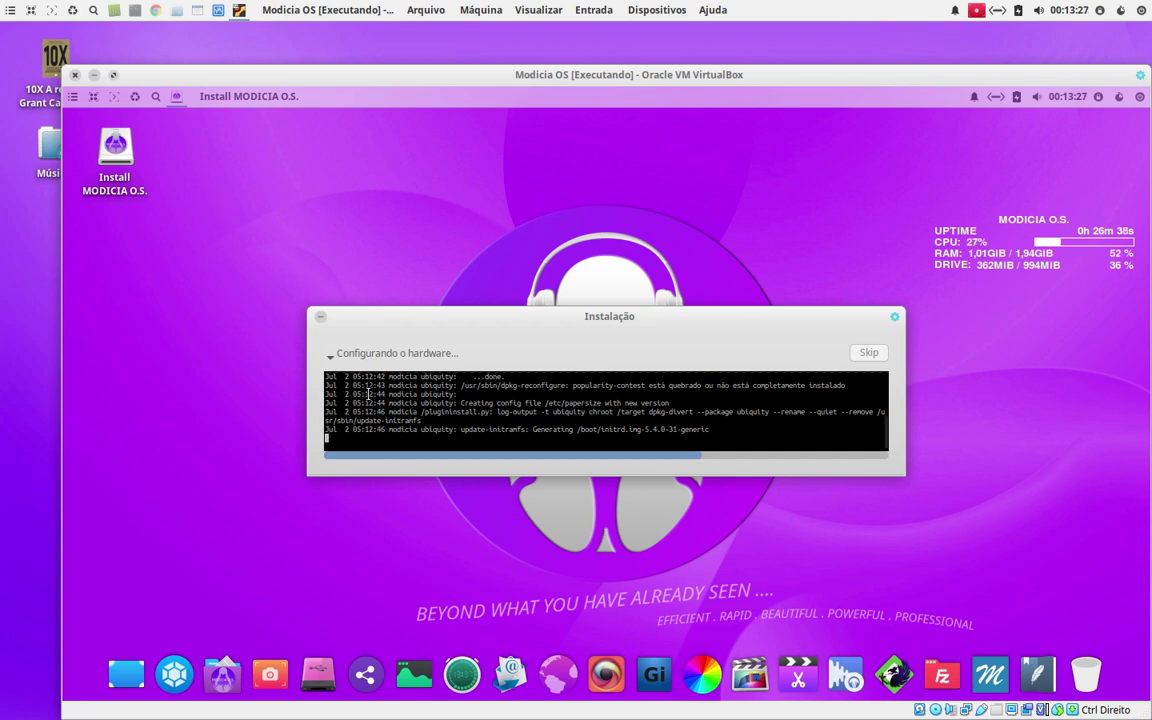
# Pause the host screen recording with Pausar a gravação until the install completes.
pyautogui.click(935, 35)
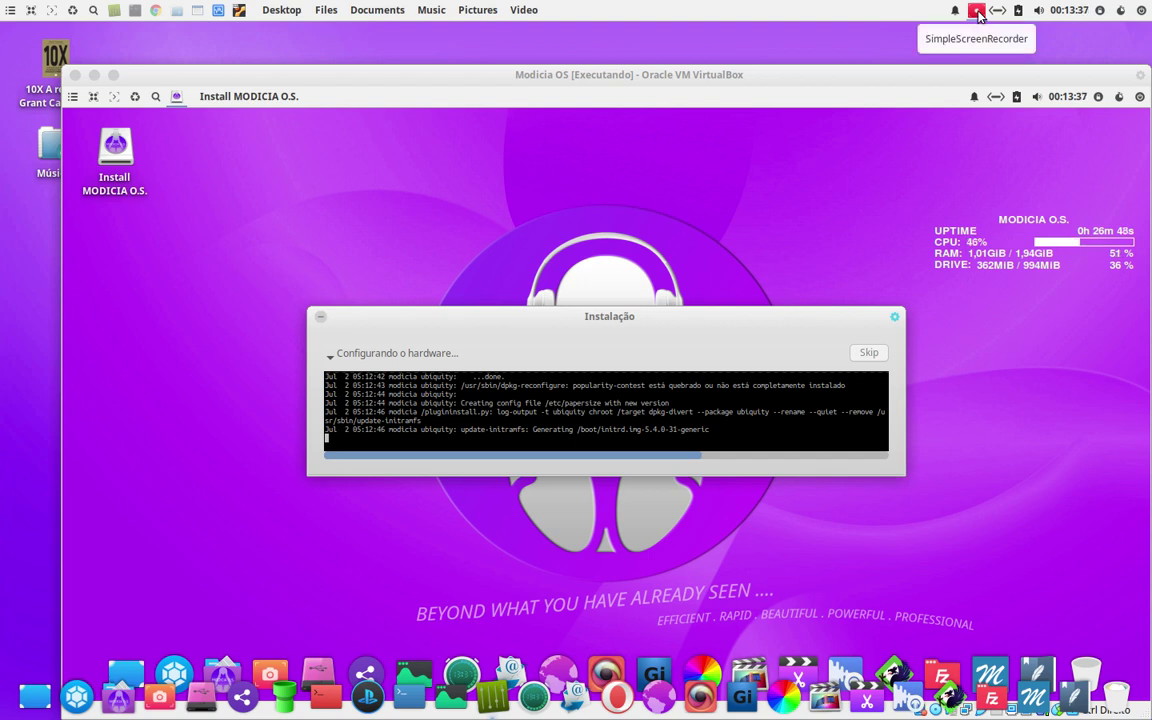
pyautogui.click(977, 11)
pyautogui.click(1000, 34)
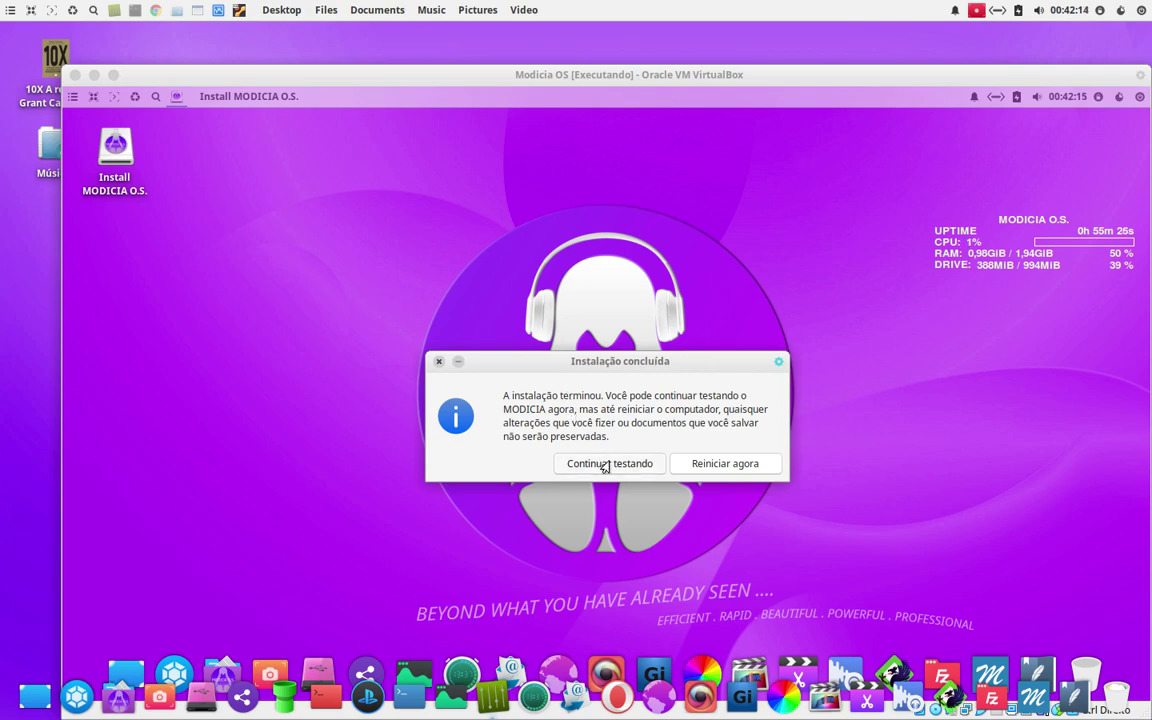
# Choose Continuar testando on the completion message, then bring up the live session's power options.
pyautogui.moveTo(602, 358); pyautogui.dragTo(585, 289)
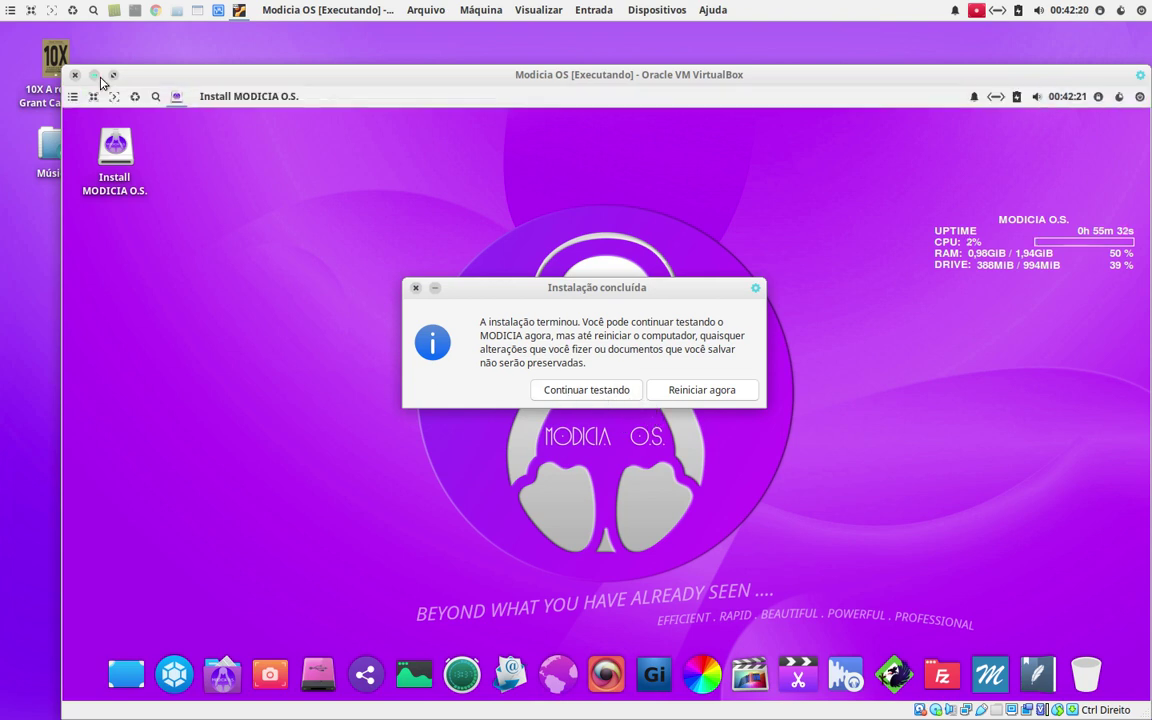
pyautogui.click(66, 99)
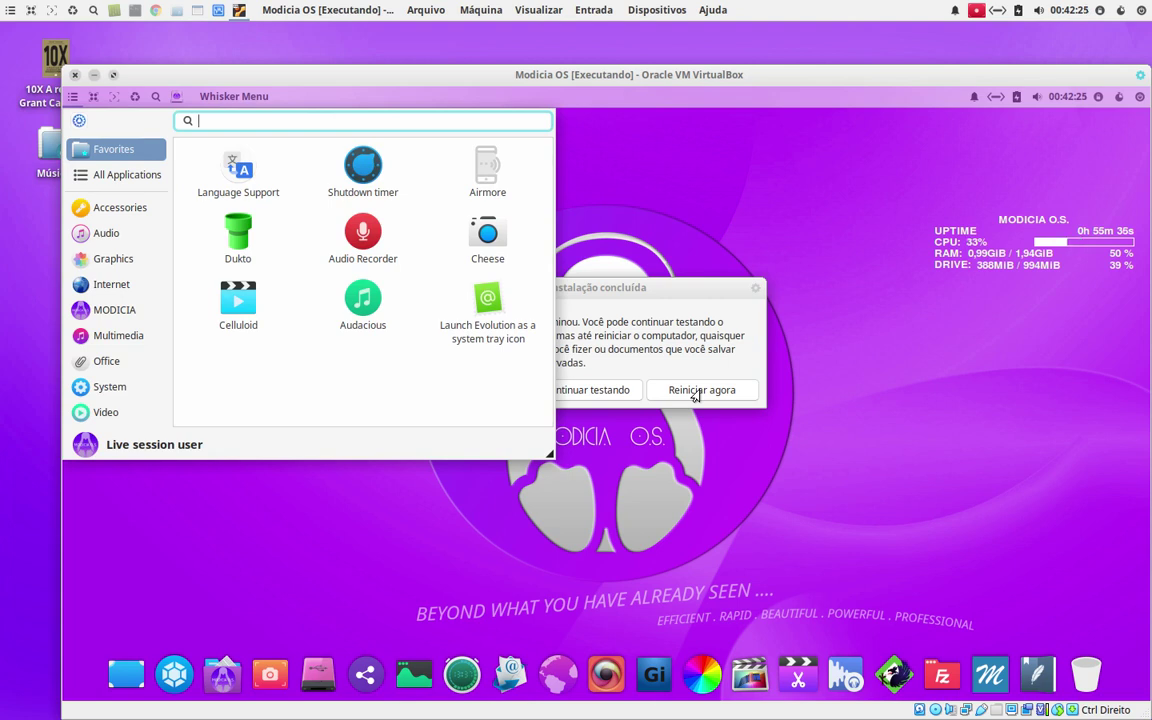
pyautogui.click(612, 406)
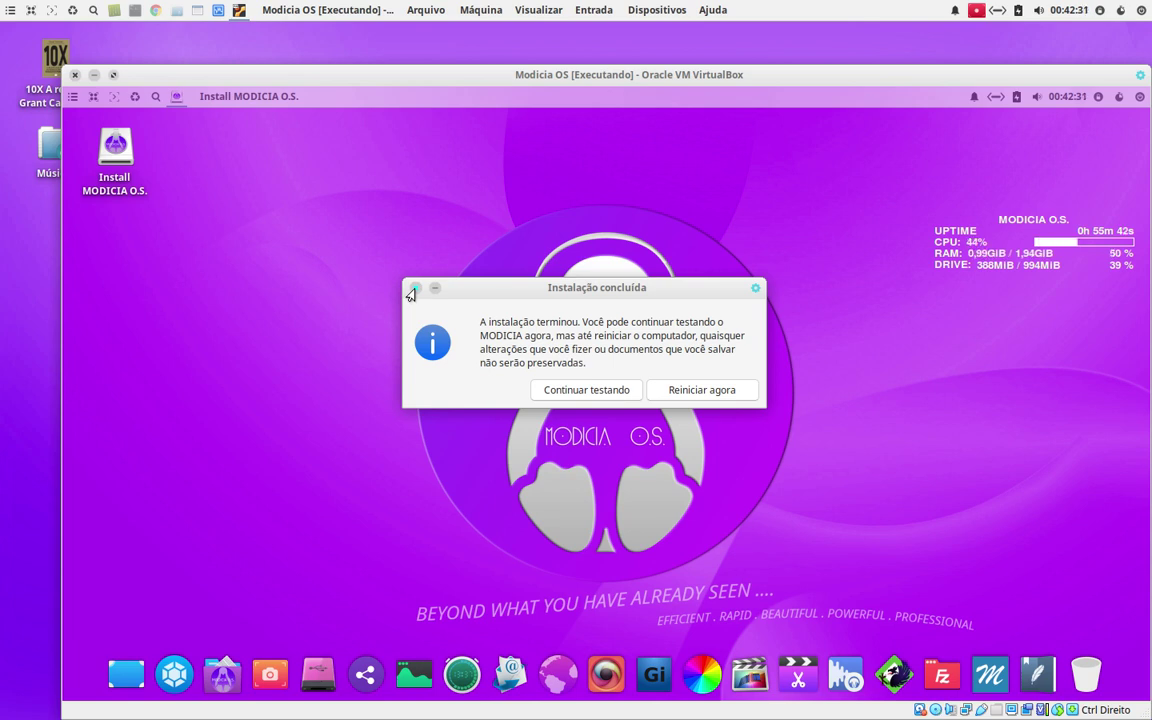
pyautogui.click(614, 392)
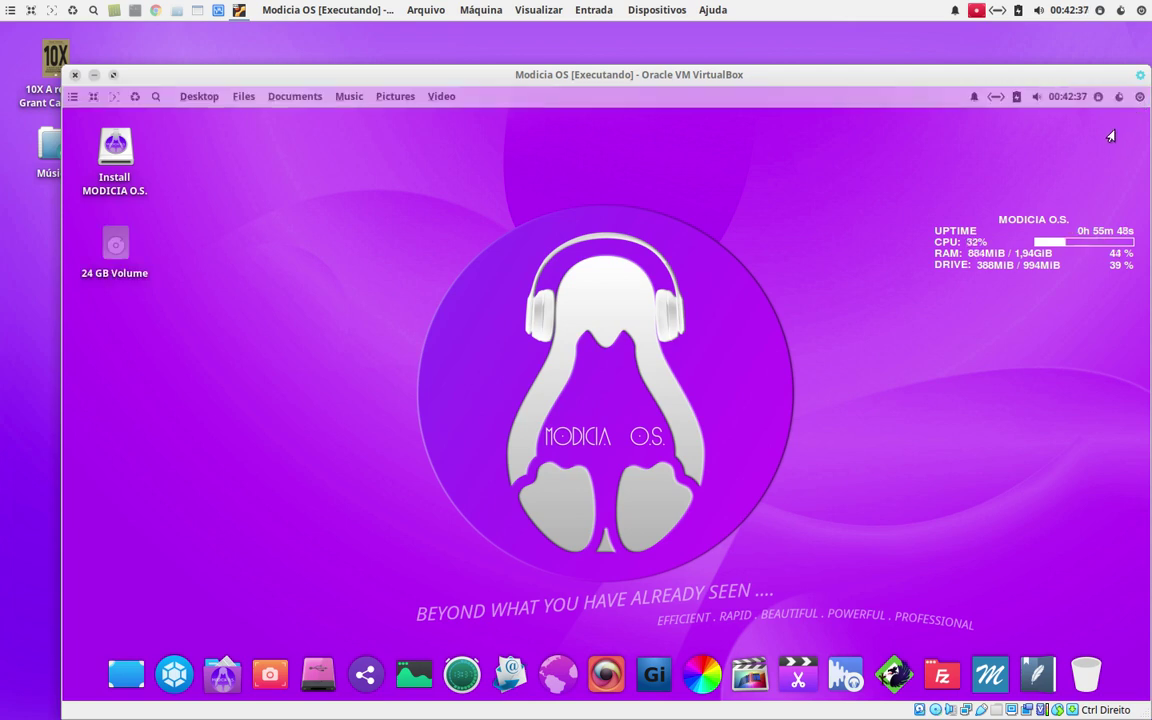
pyautogui.click(1141, 98)
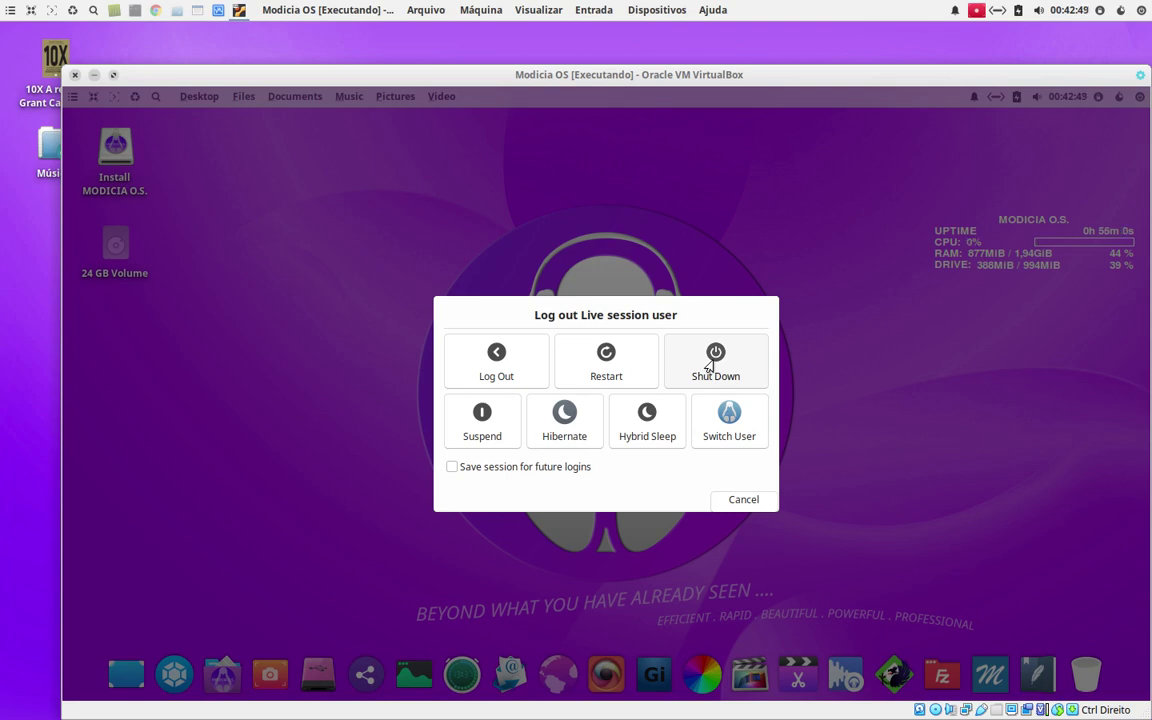
# Choose to restart the live system from the log-out dialog.
pyautogui.click(709, 366)
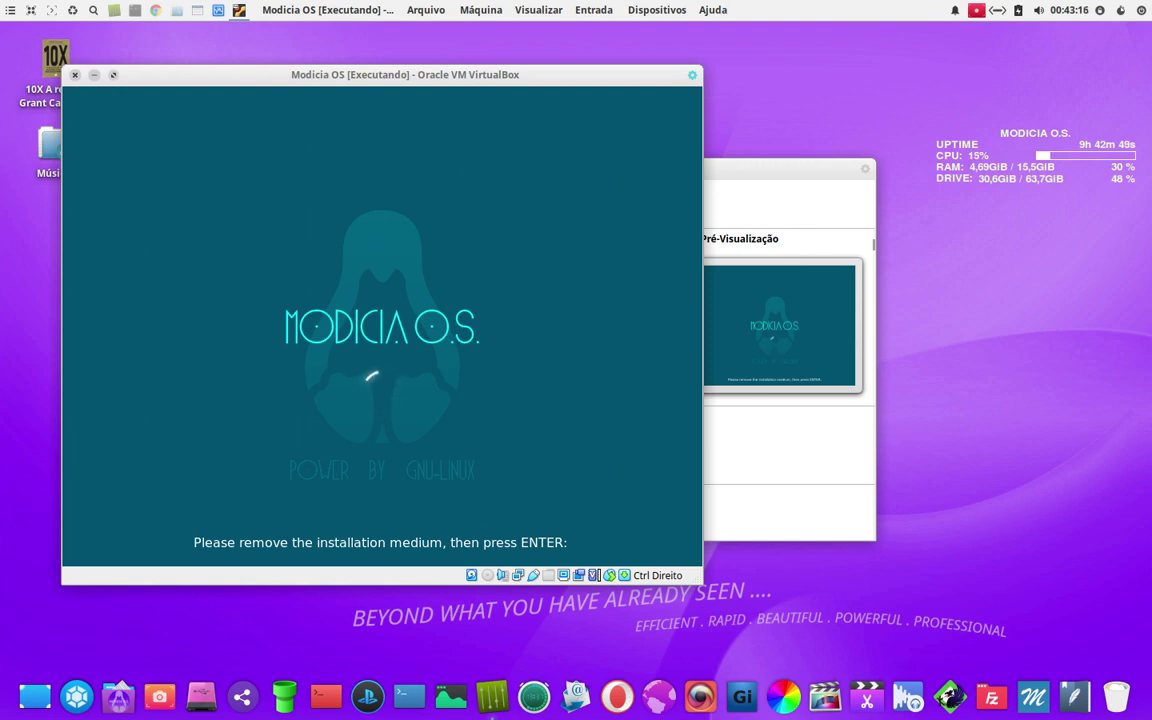
pyautogui.press('Return')
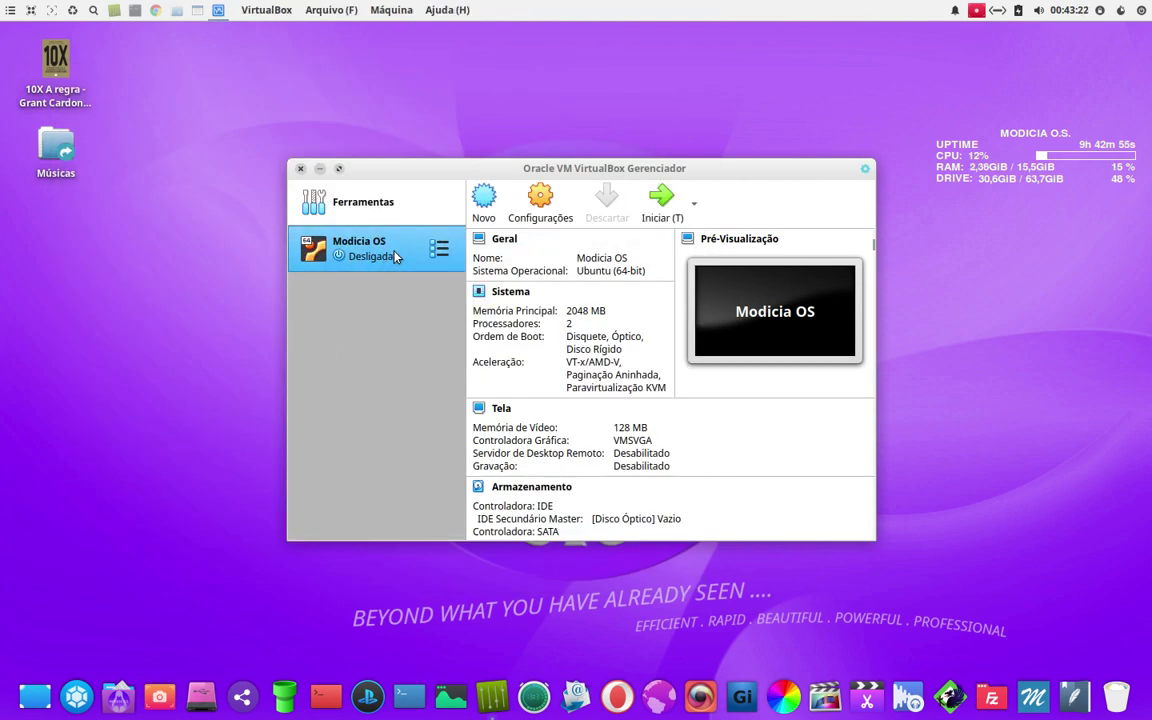
pyautogui.rightClick(395, 257)
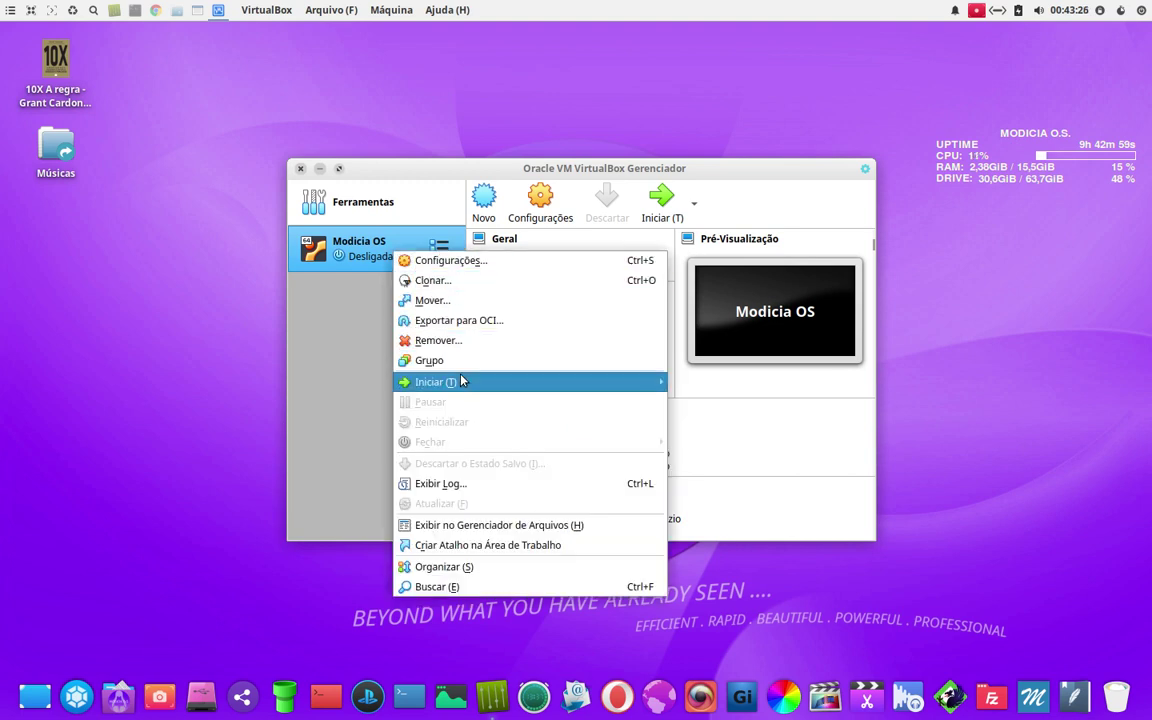
pyautogui.click(347, 317)
pyautogui.rightClick(370, 256)
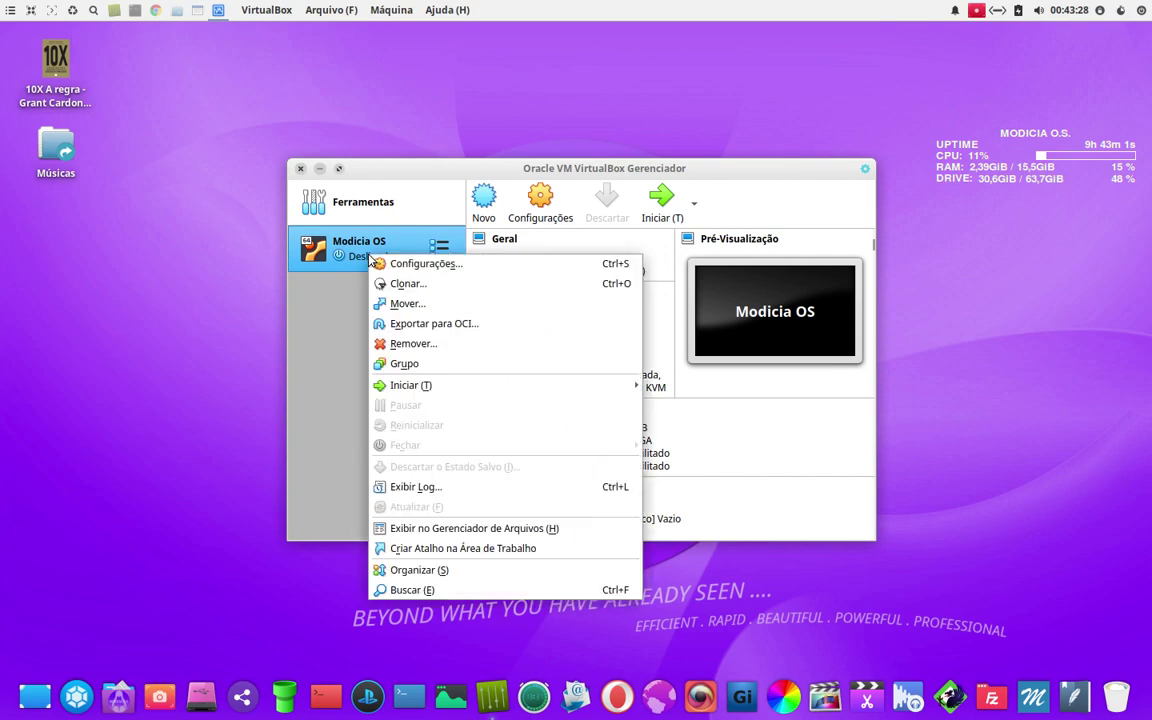
pyautogui.click(452, 263)
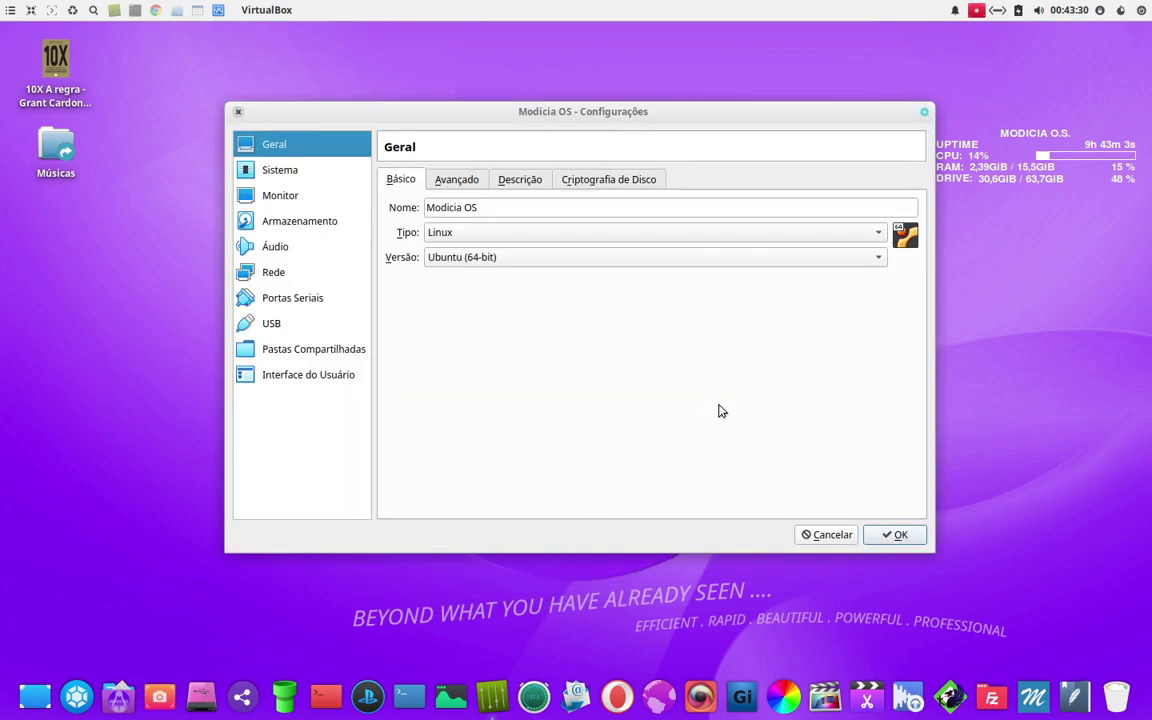
pyautogui.click(262, 218)
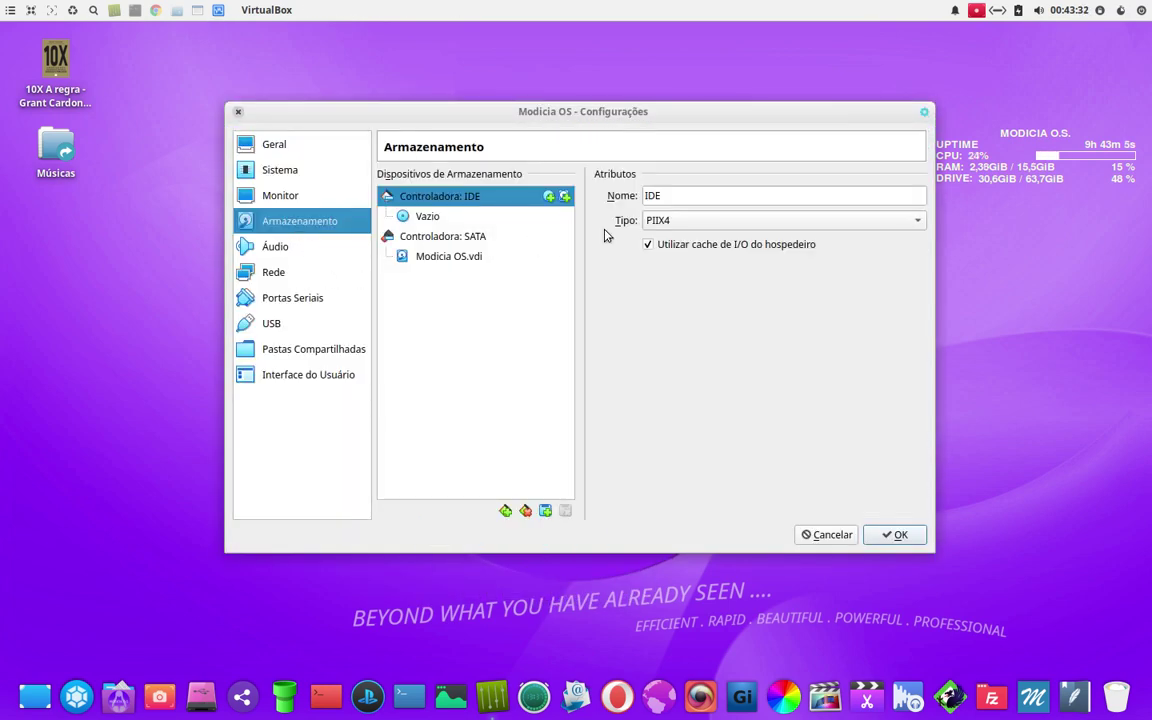
pyautogui.click(429, 216)
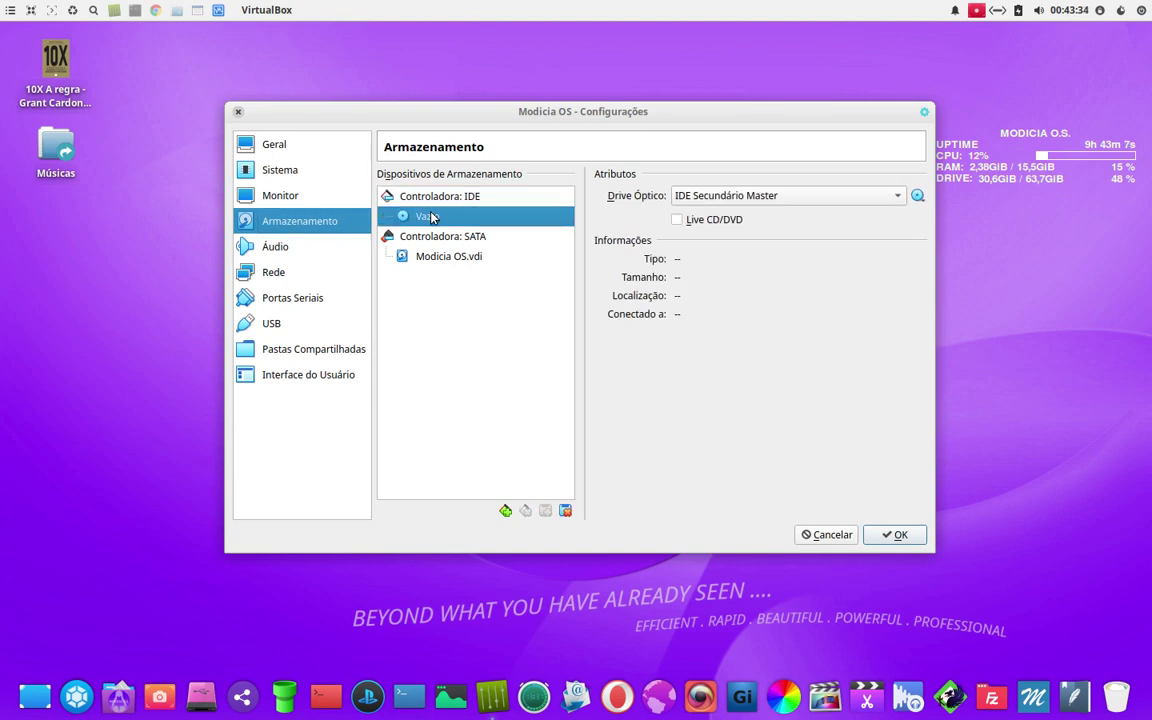
pyautogui.click(828, 535)
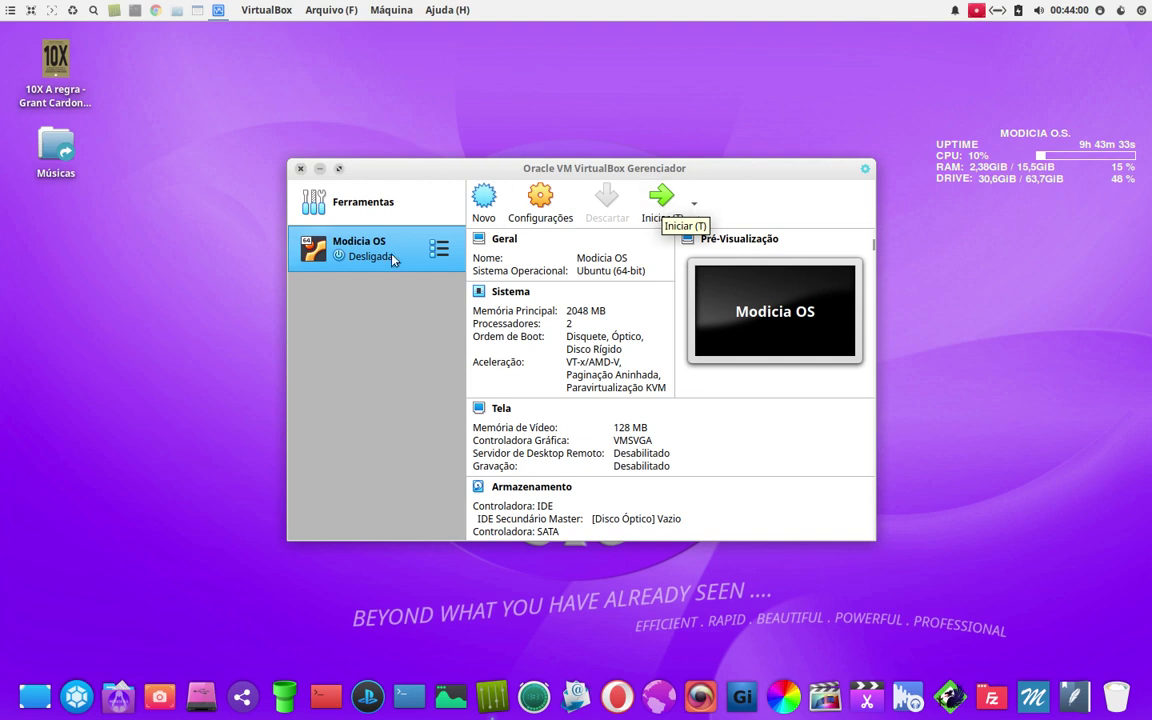
# Start the Modicia OS machine and dismiss the keyboard and mouse-integration notices.
pyautogui.click(655, 206)
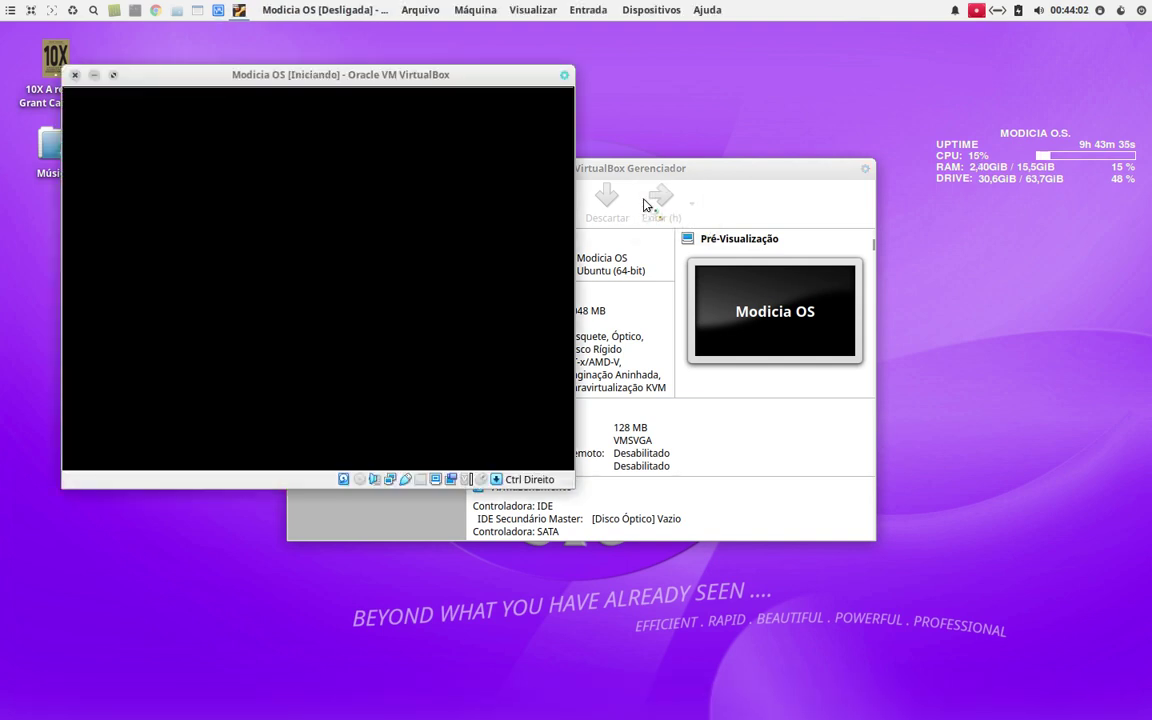
pyautogui.click(541, 102)
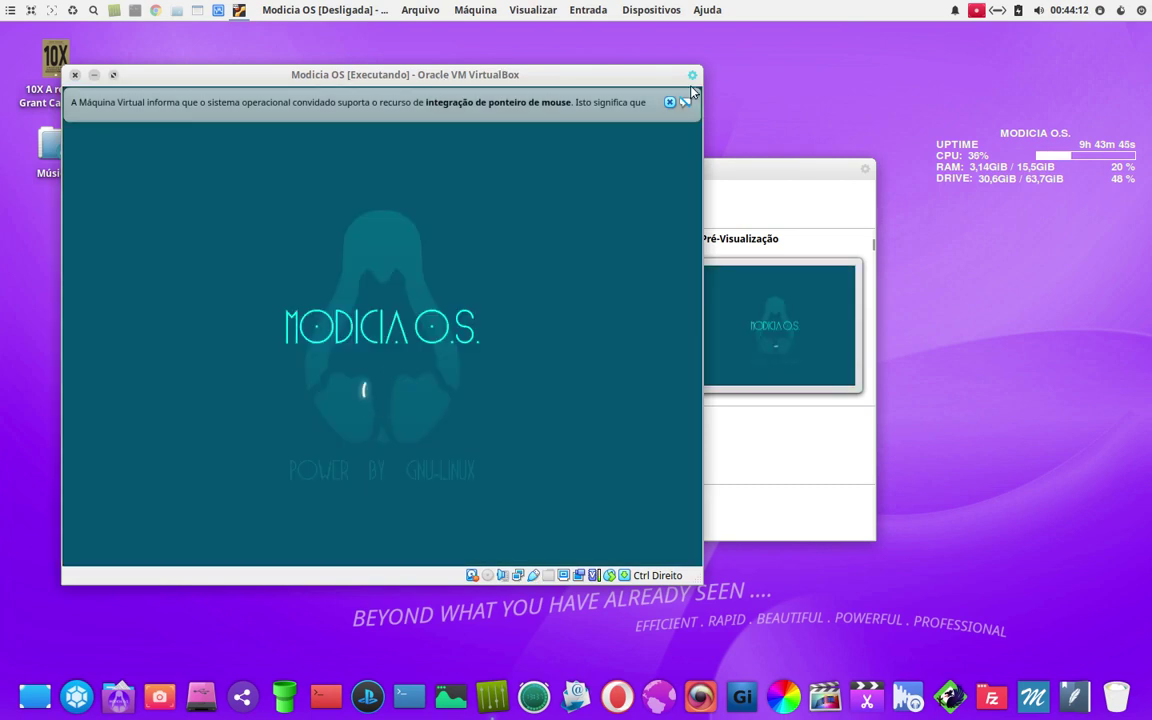
pyautogui.click(669, 103)
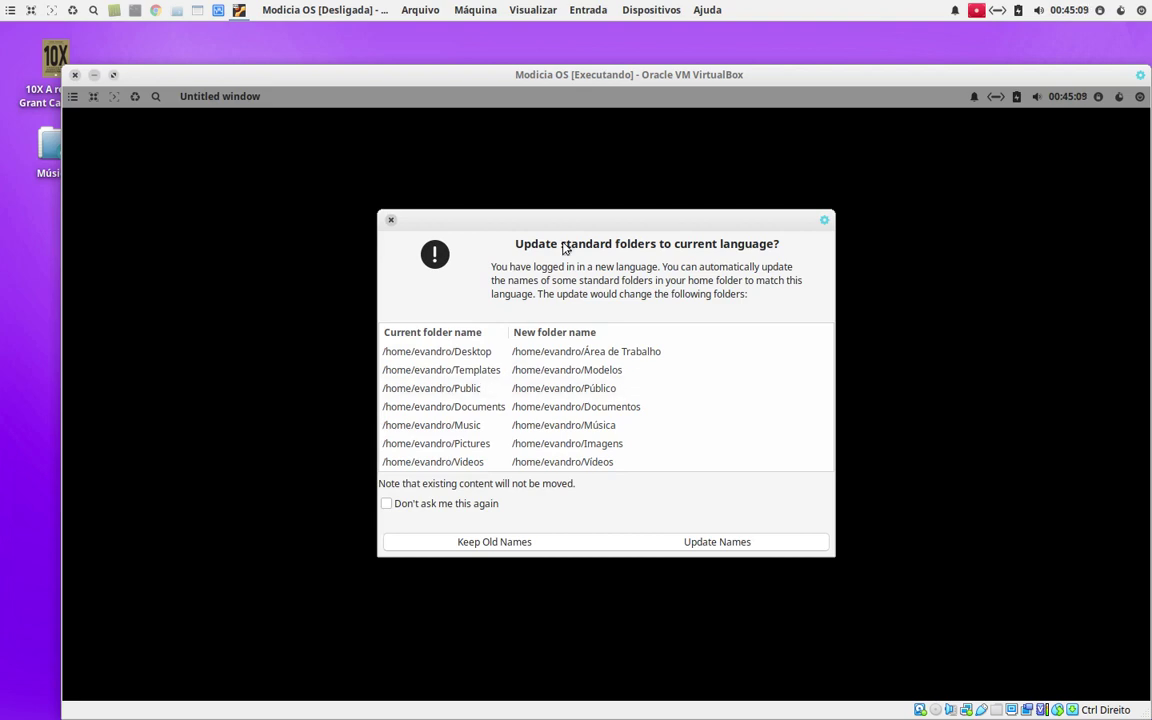
# Inspect the current English home folders, such as Music, in the file manager.
pyautogui.moveTo(578, 225); pyautogui.dragTo(571, 198)
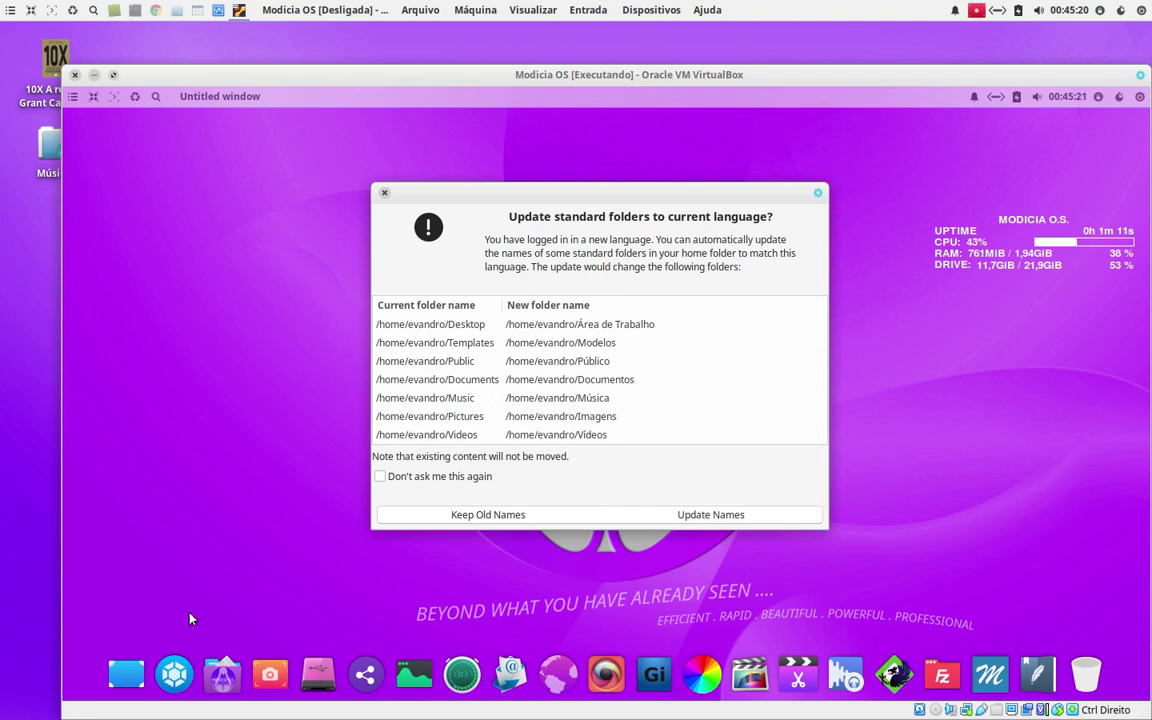
pyautogui.click(207, 672)
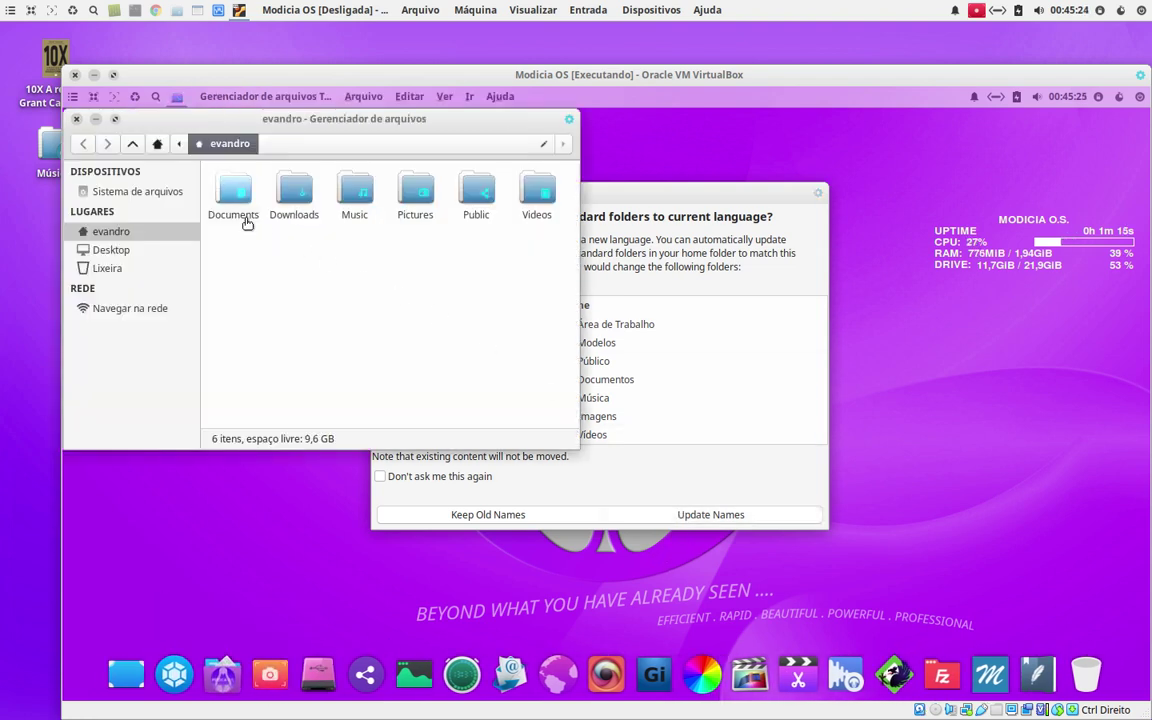
pyautogui.click(348, 215)
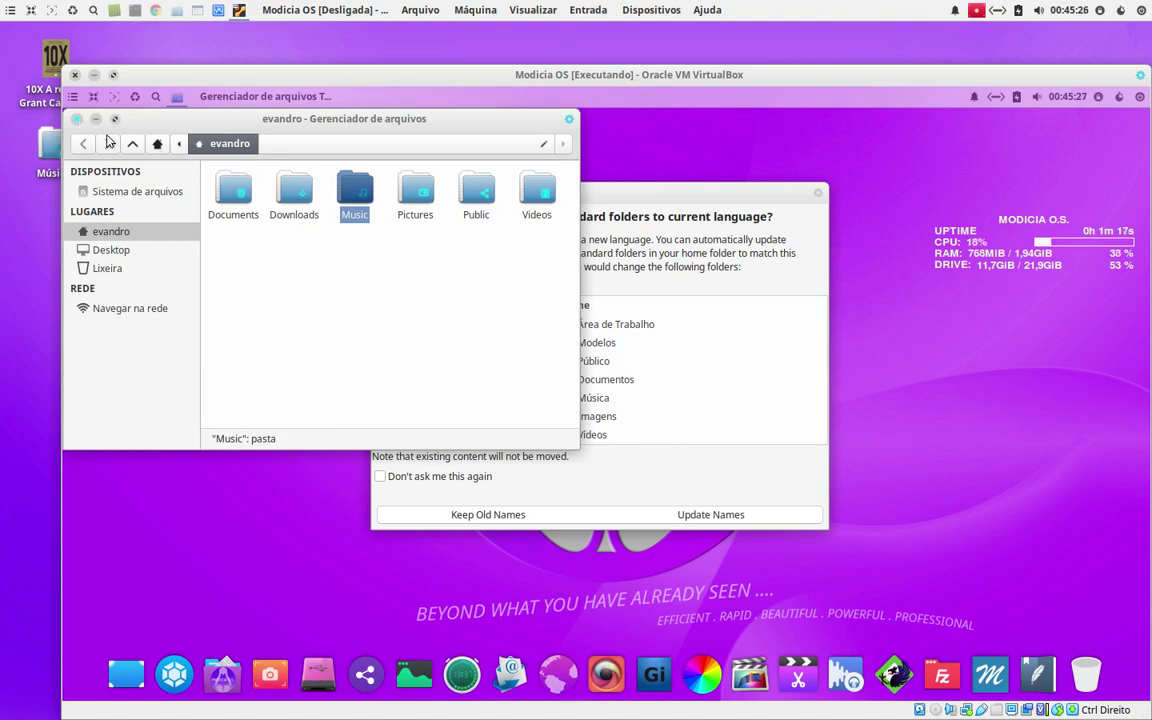
pyautogui.click(77, 119)
# Apply Update Names and confirm the home folders now show Portuguese names.
pyautogui.click(745, 515)
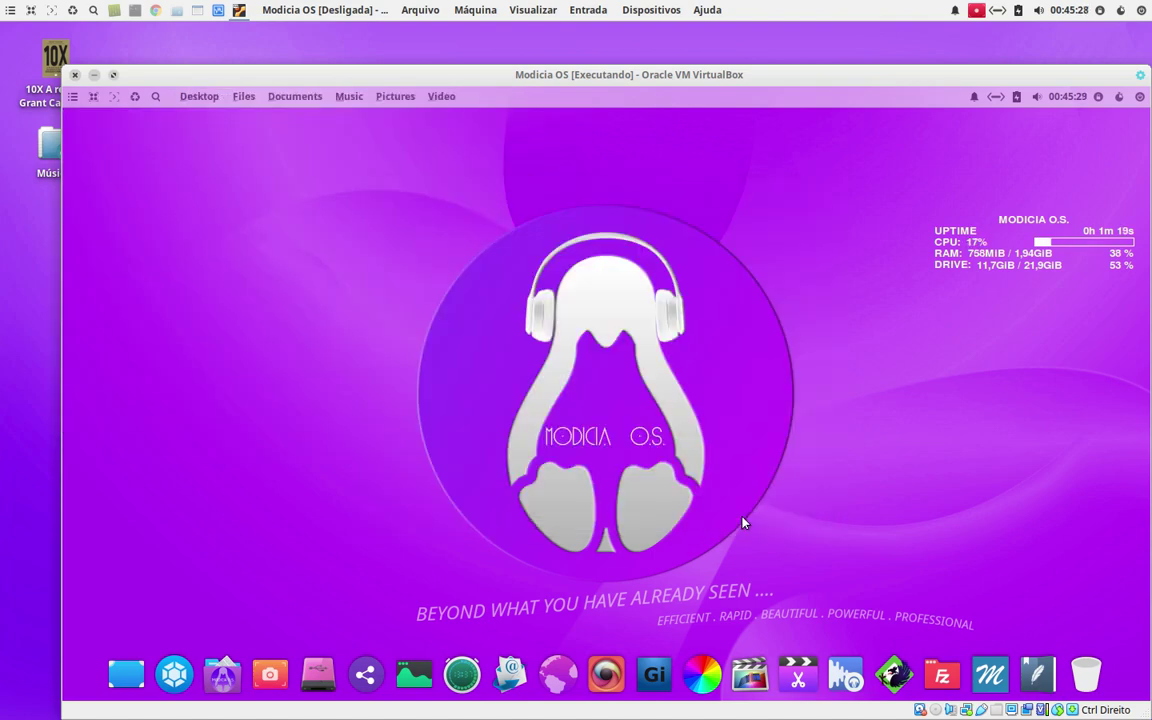
pyautogui.click(224, 676)
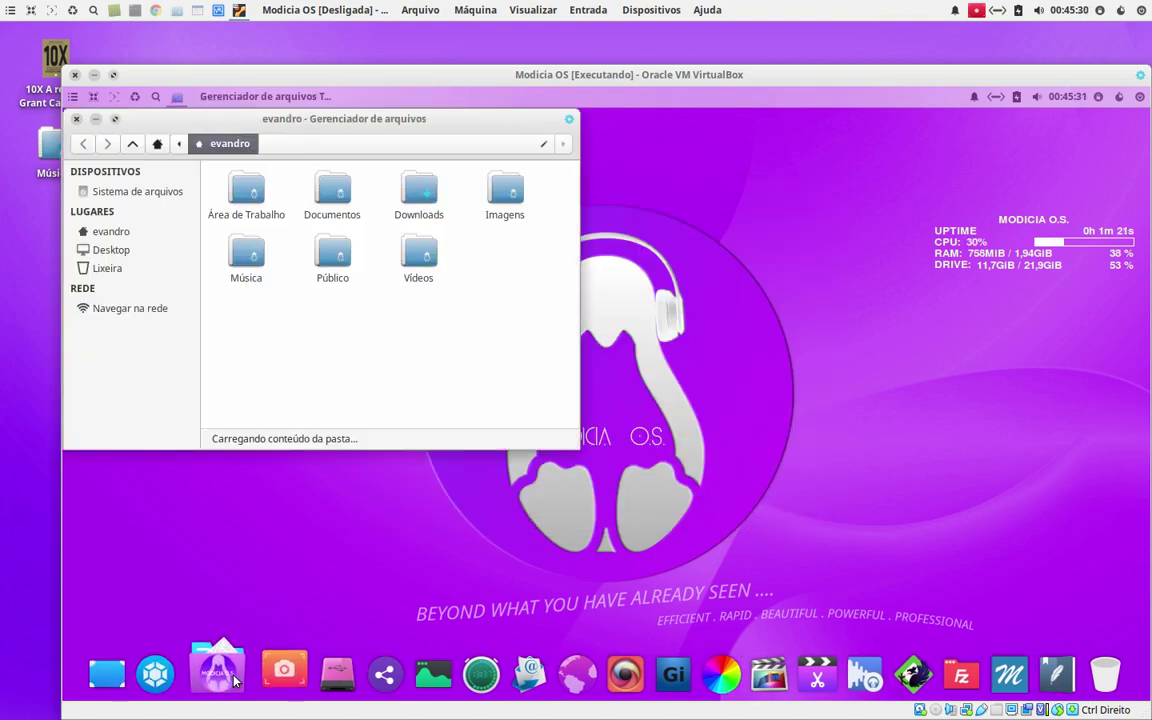
pyautogui.click(76, 120)
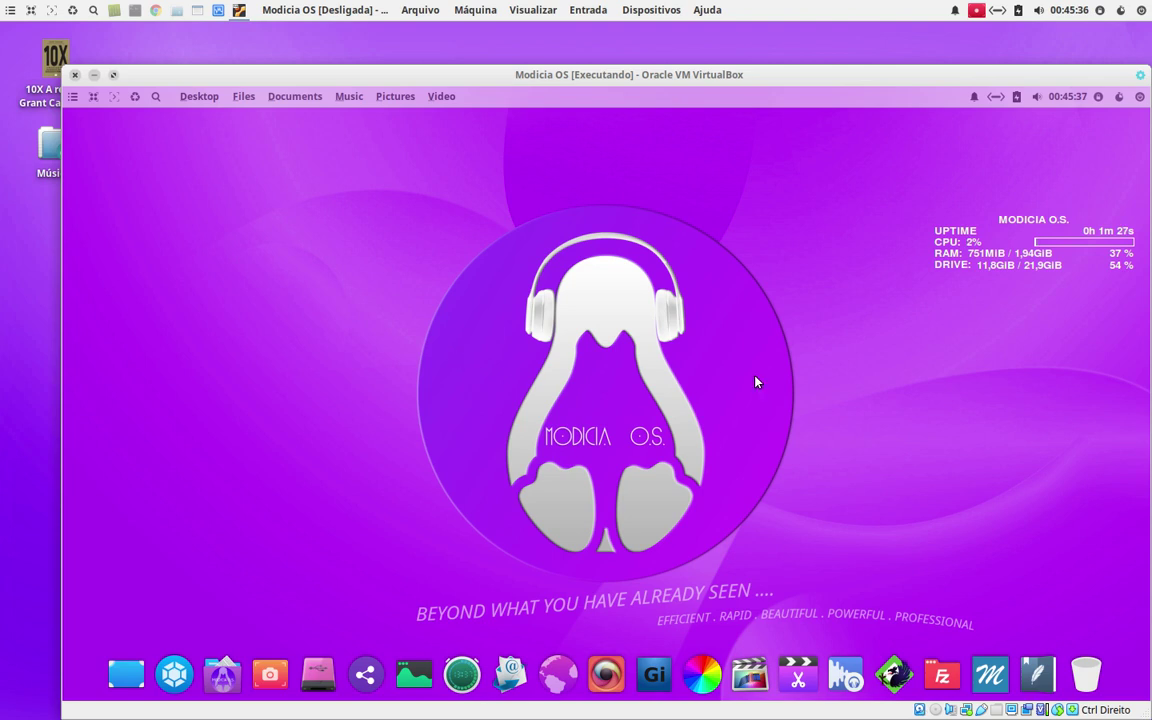
pyautogui.click(73, 96)
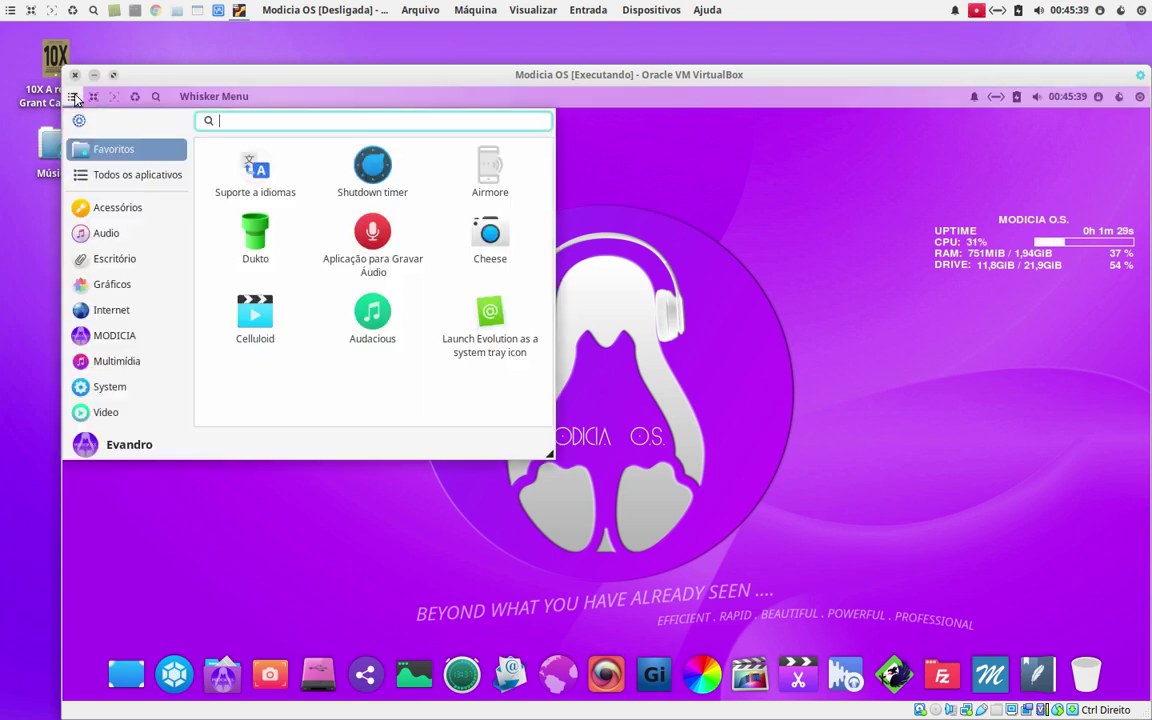
pyautogui.click(132, 417)
pyautogui.click(116, 357)
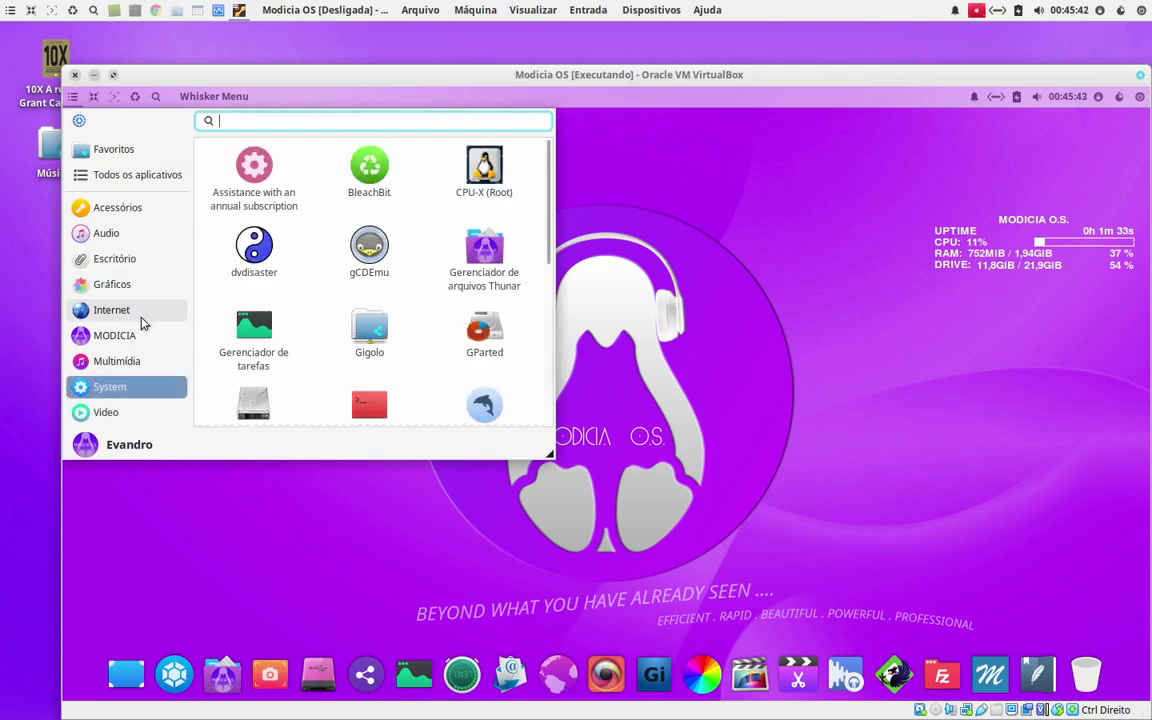
pyautogui.click(141, 321)
pyautogui.click(110, 387)
pyautogui.click(116, 411)
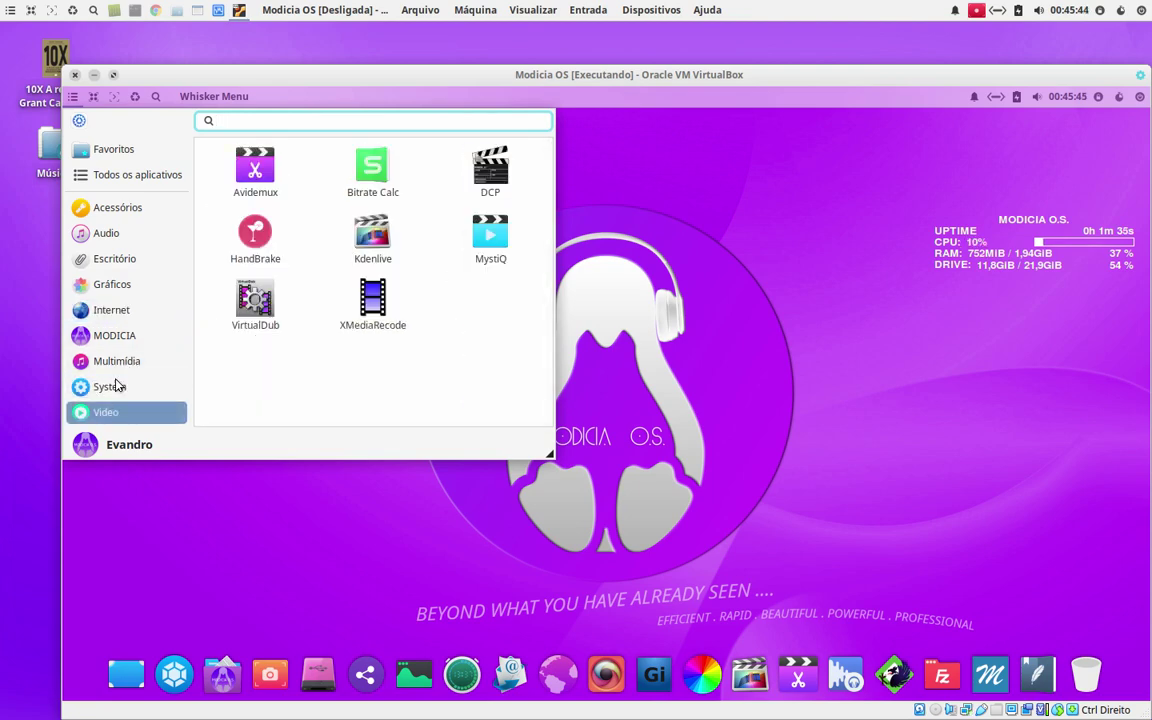
pyautogui.click(119, 256)
pyautogui.click(130, 210)
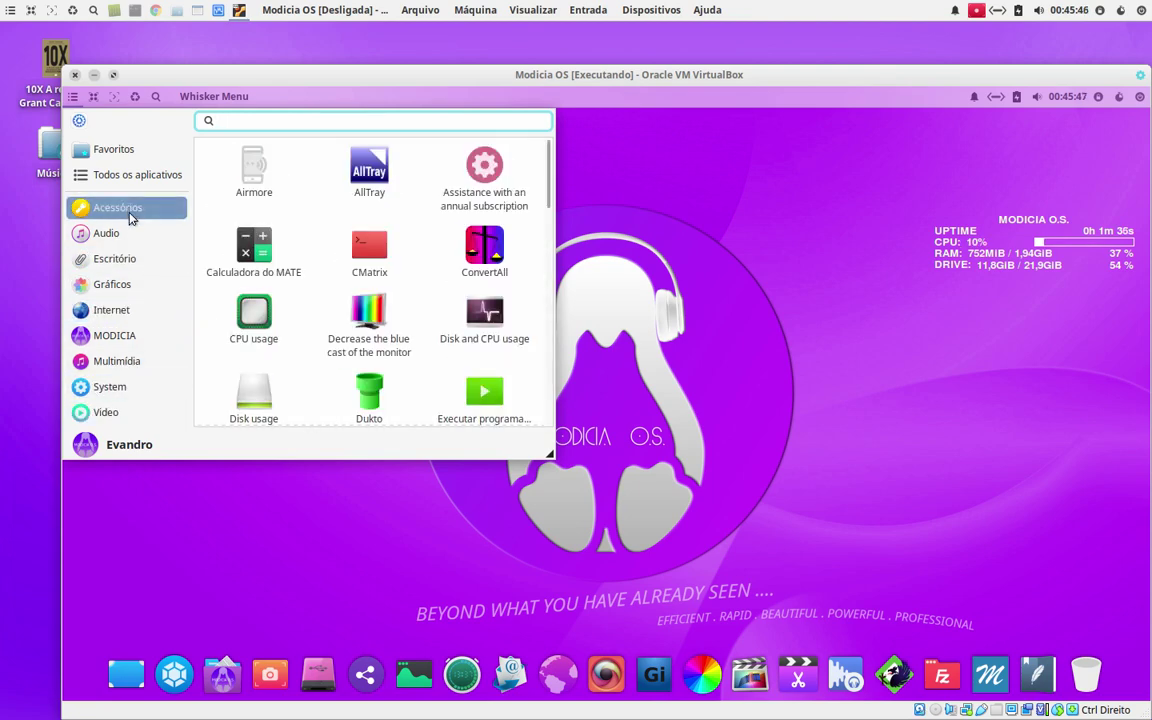
pyautogui.click(128, 361)
pyautogui.click(728, 488)
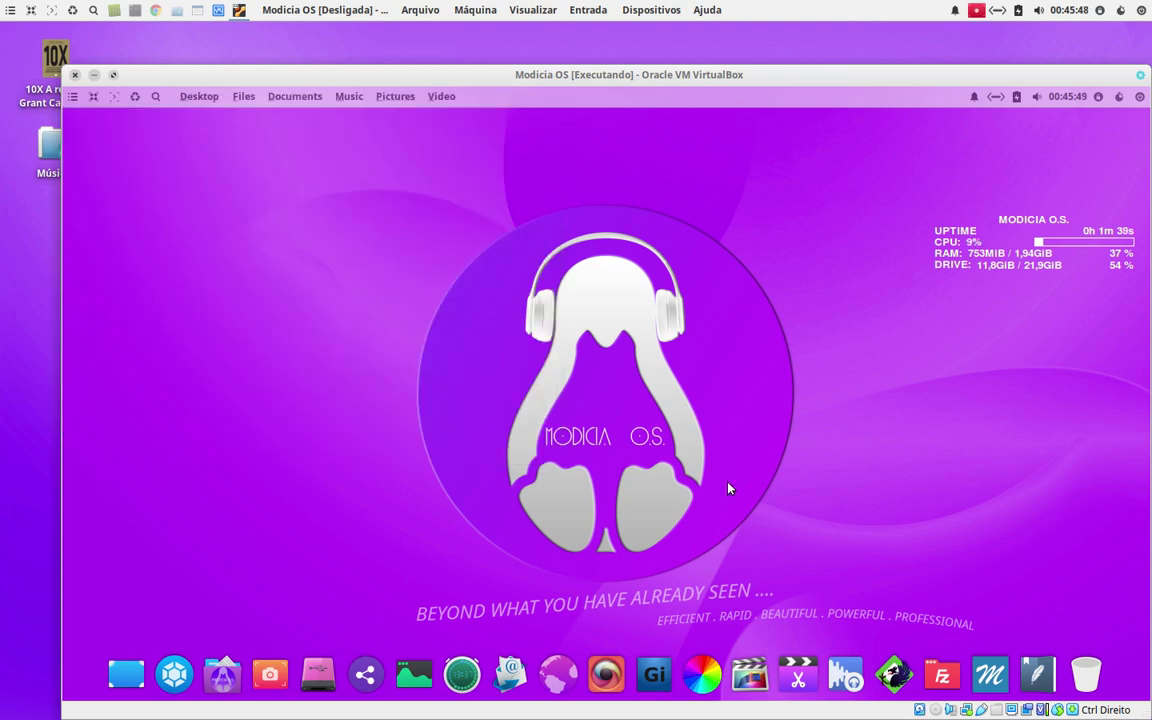